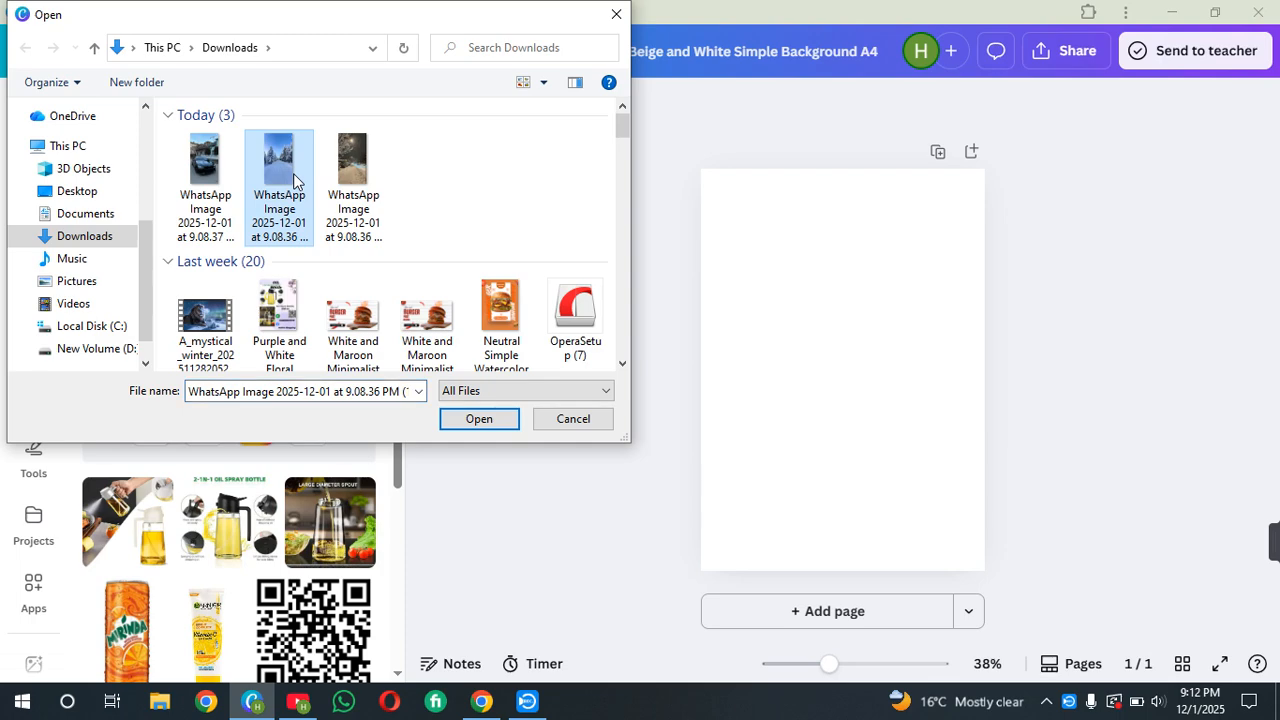
# Upload the snowy road photo and add it to the page
pyautogui.click(479, 420)
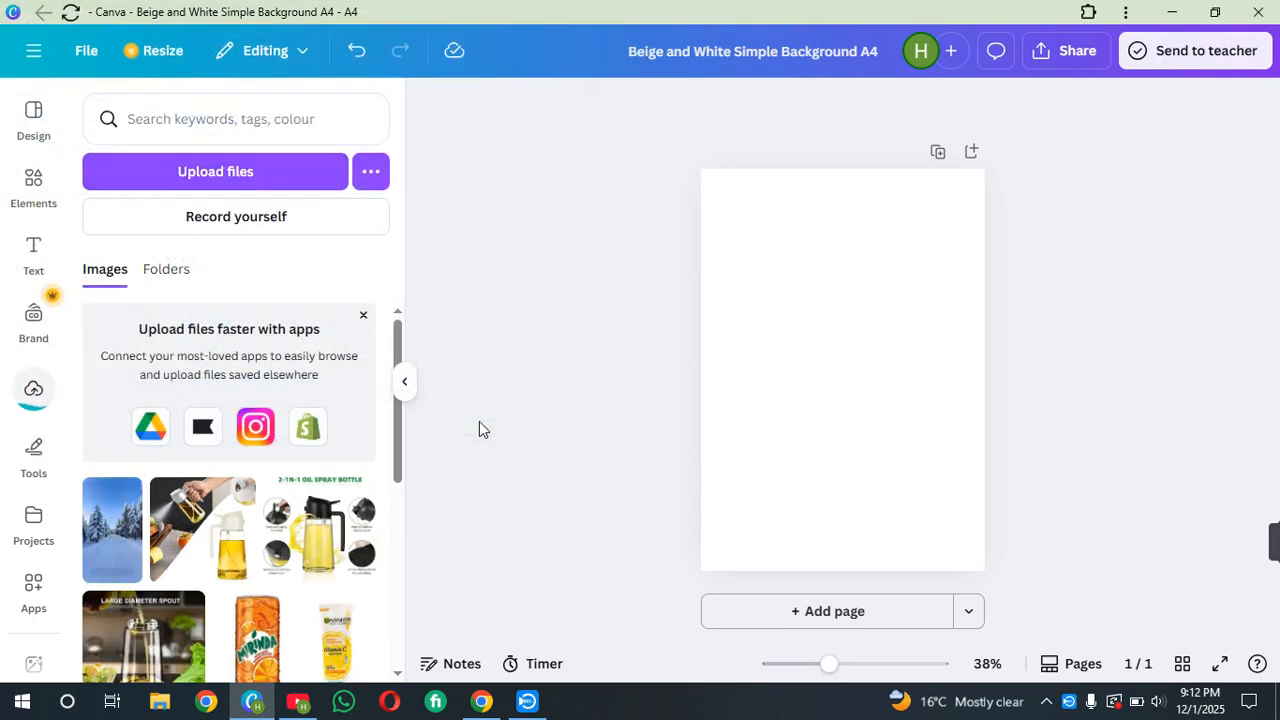
pyautogui.click(90, 530)
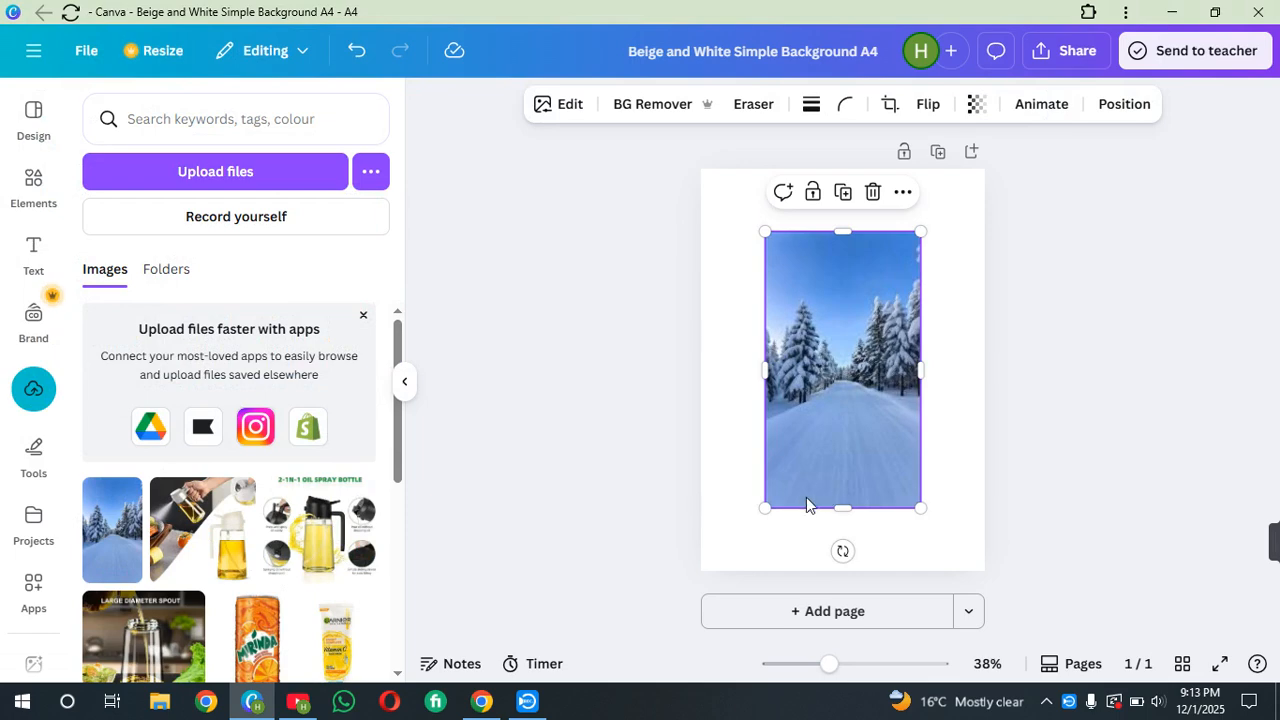
# Stretch the snowy road photo so it covers the whole page
pyautogui.moveTo(765, 508); pyautogui.dragTo(706, 574)
pyautogui.moveTo(720, 409); pyautogui.dragTo(694, 411)
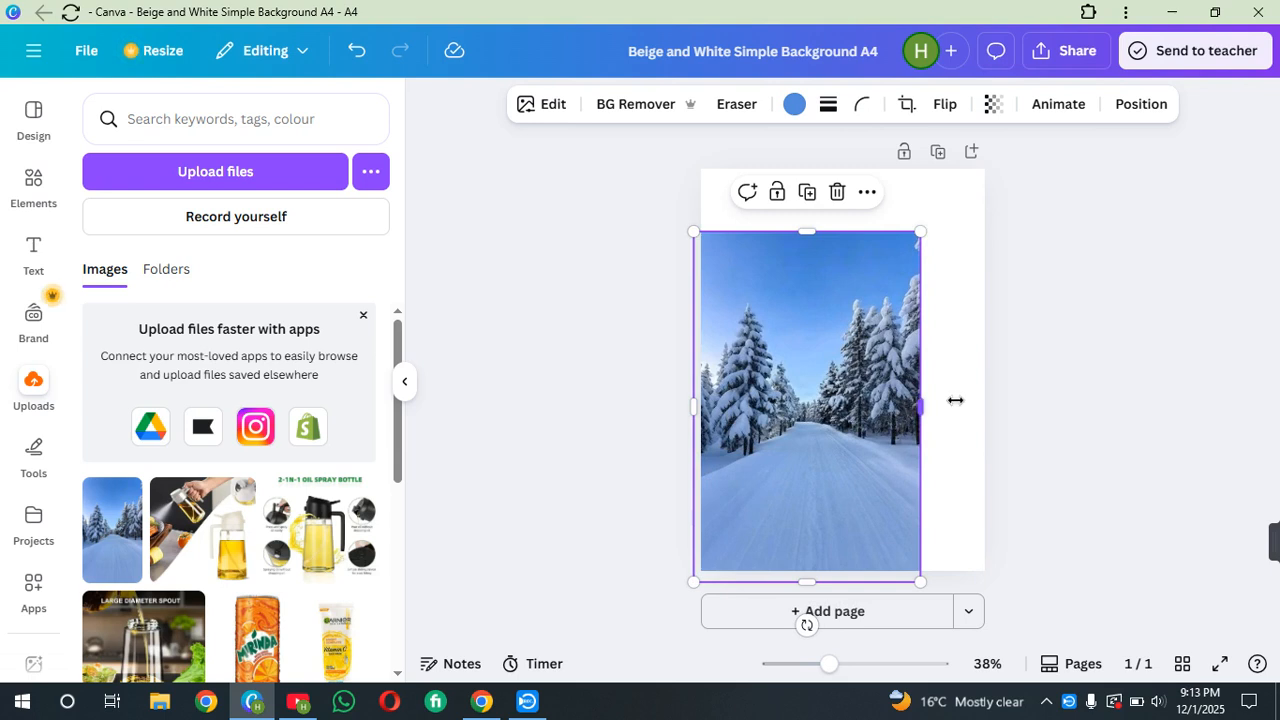
pyautogui.moveTo(955, 400); pyautogui.dragTo(986, 400)
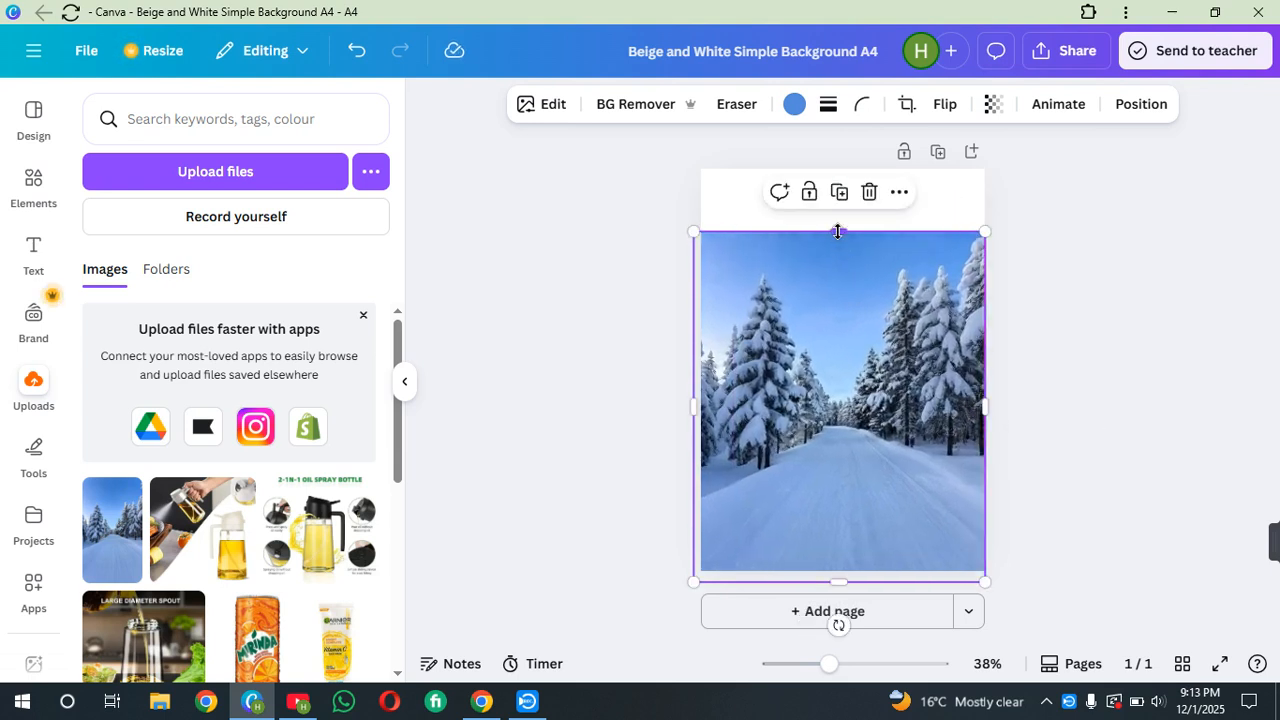
pyautogui.moveTo(838, 231); pyautogui.dragTo(838, 169)
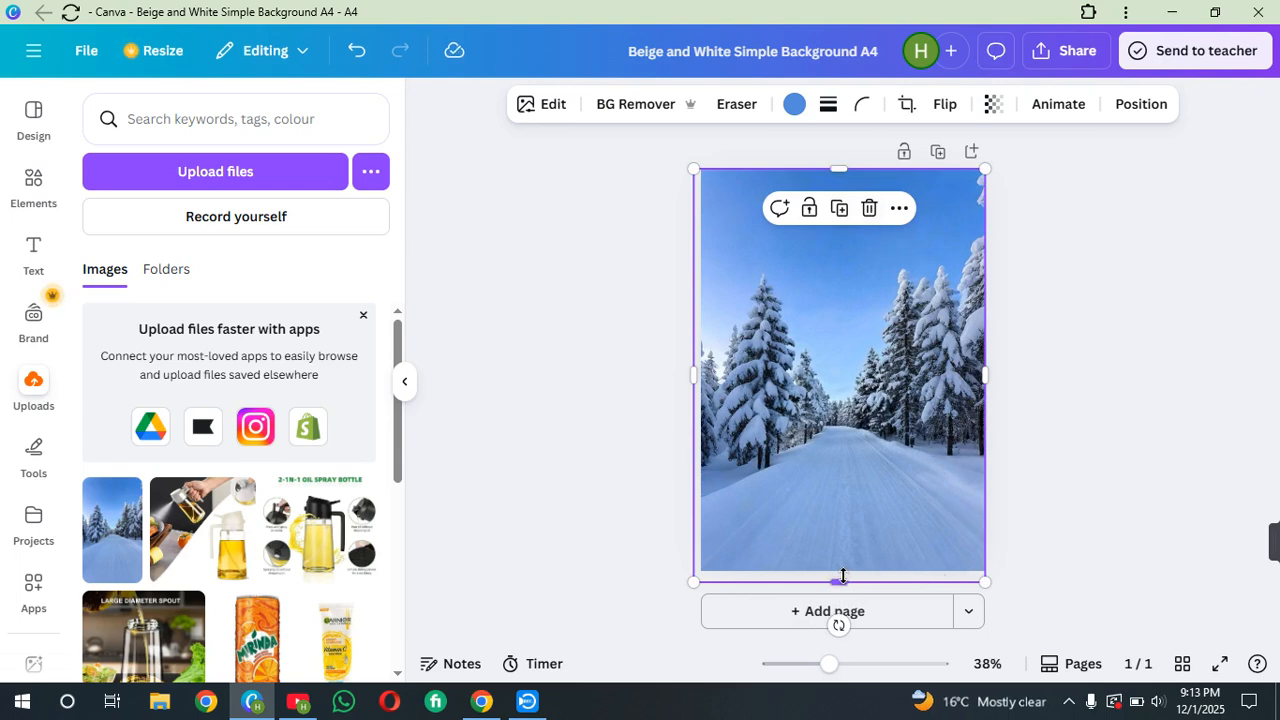
pyautogui.moveTo(843, 580); pyautogui.dragTo(840, 602)
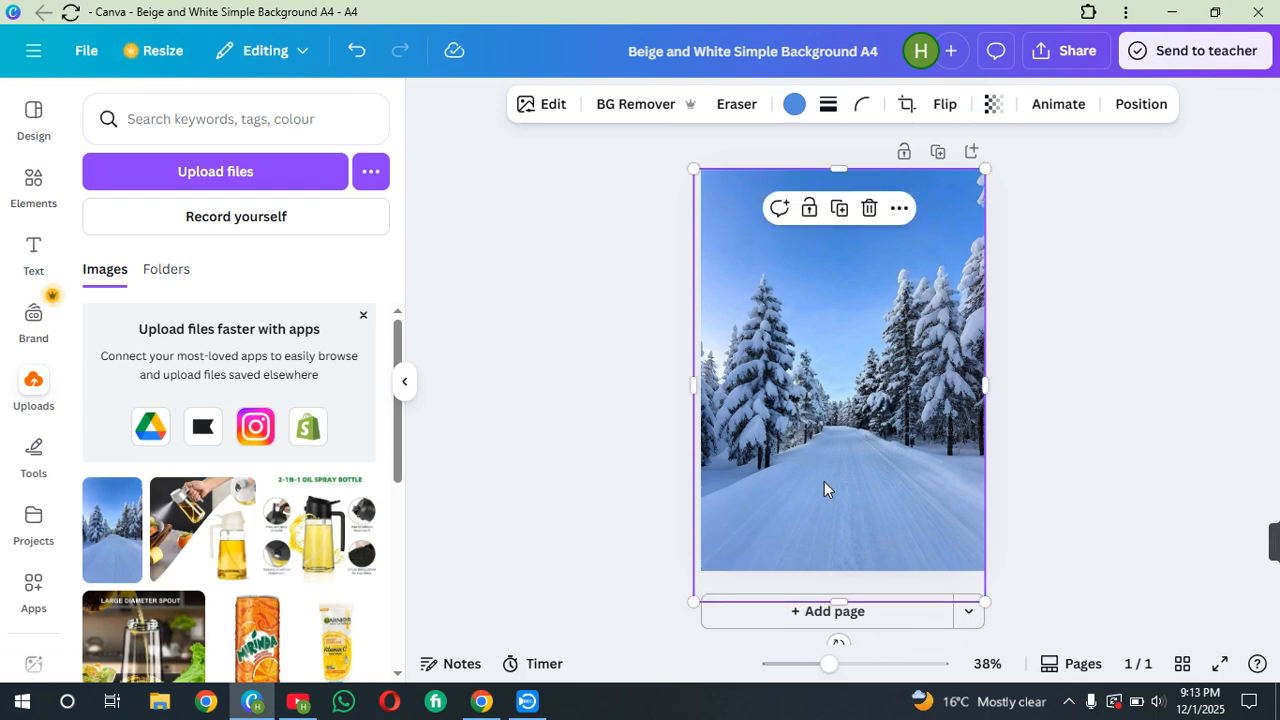
pyautogui.click(1088, 511)
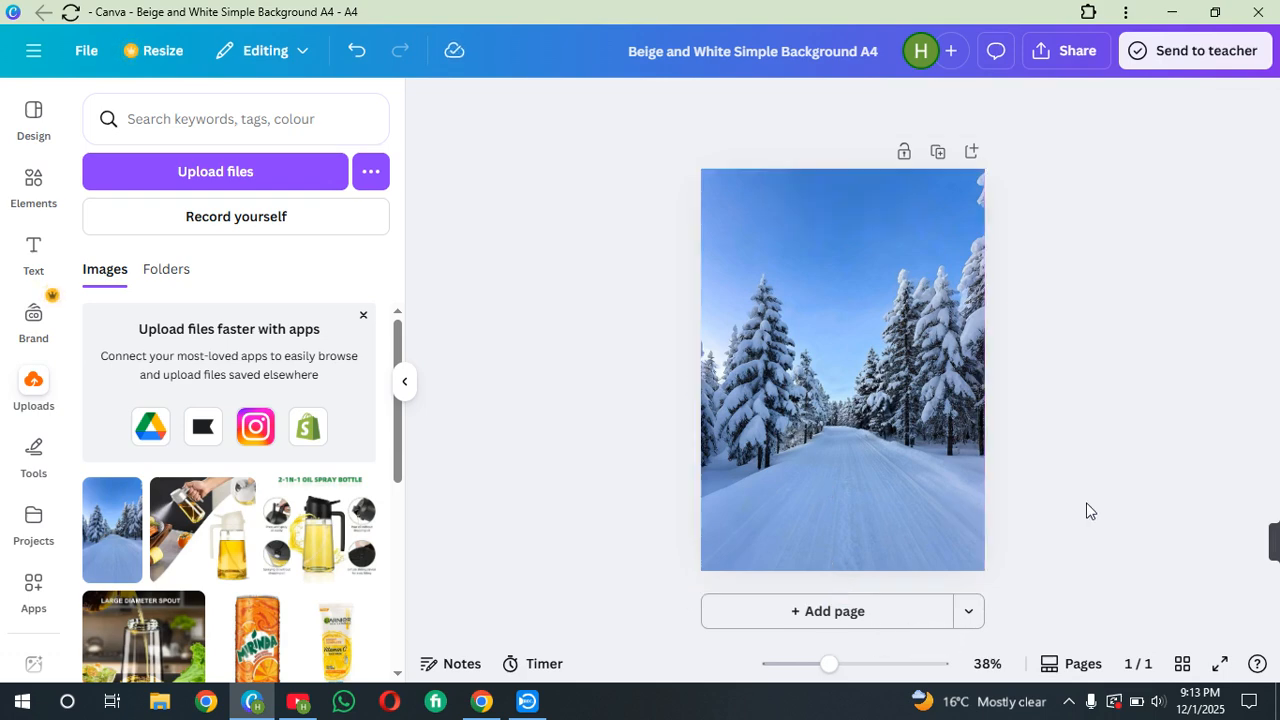
pyautogui.click(896, 560)
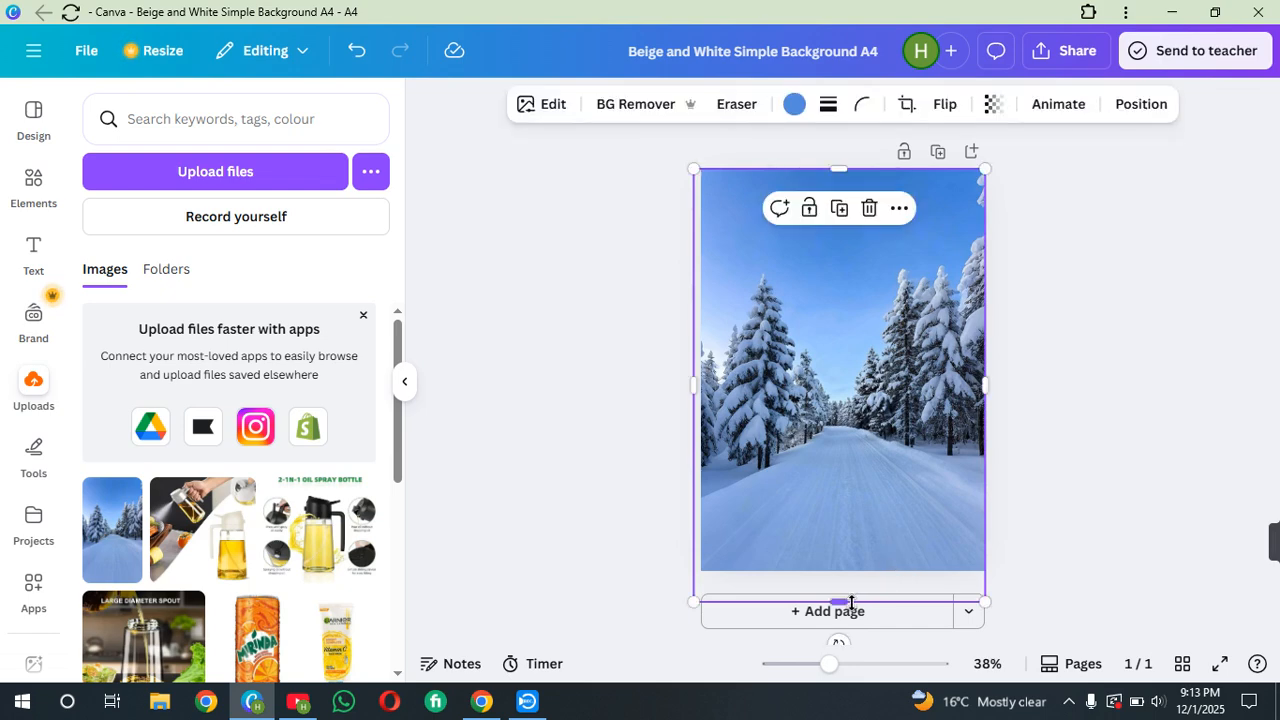
pyautogui.moveTo(850, 602); pyautogui.dragTo(852, 577)
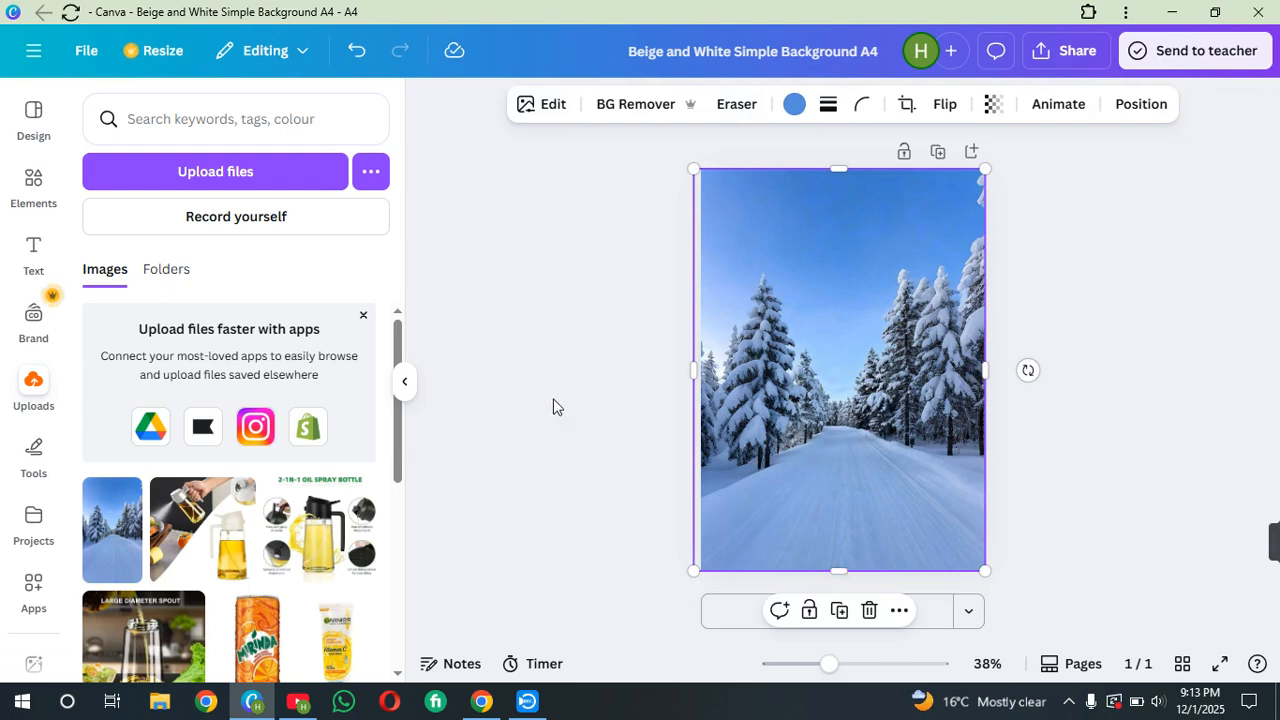
# Upload the black car photo from Downloads and add it to the page
pyautogui.click(250, 180)
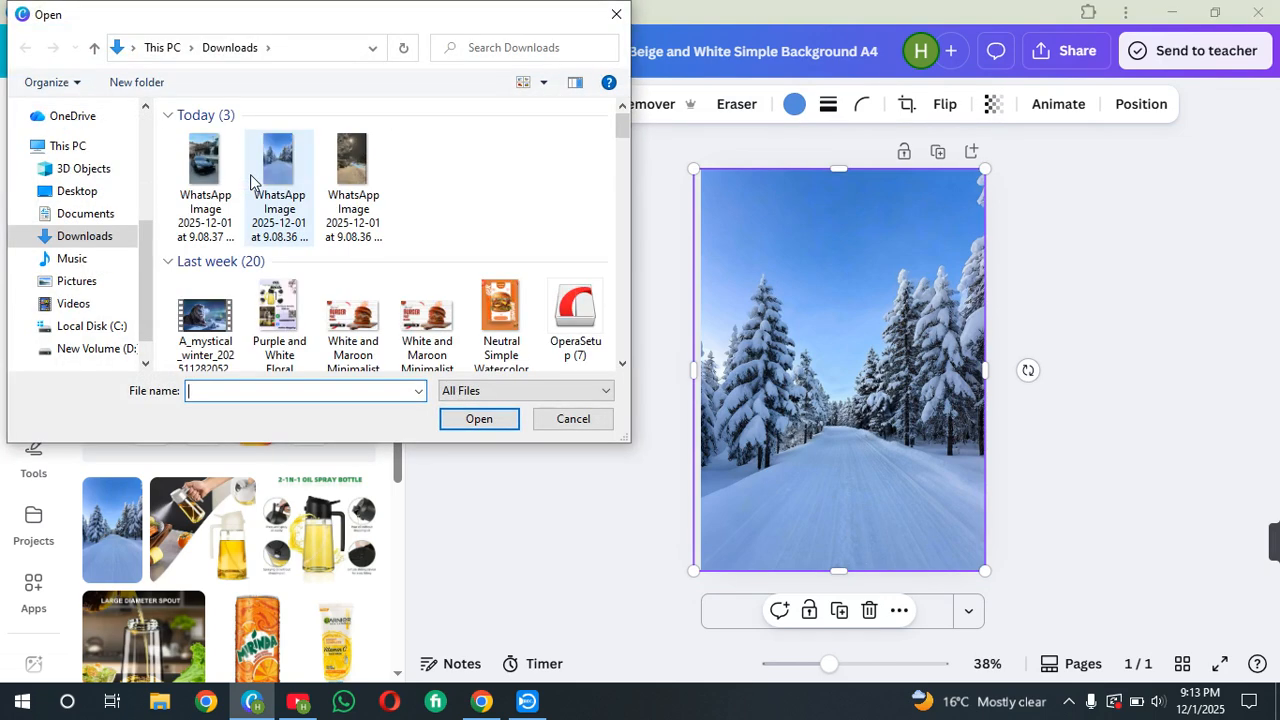
pyautogui.click(212, 180)
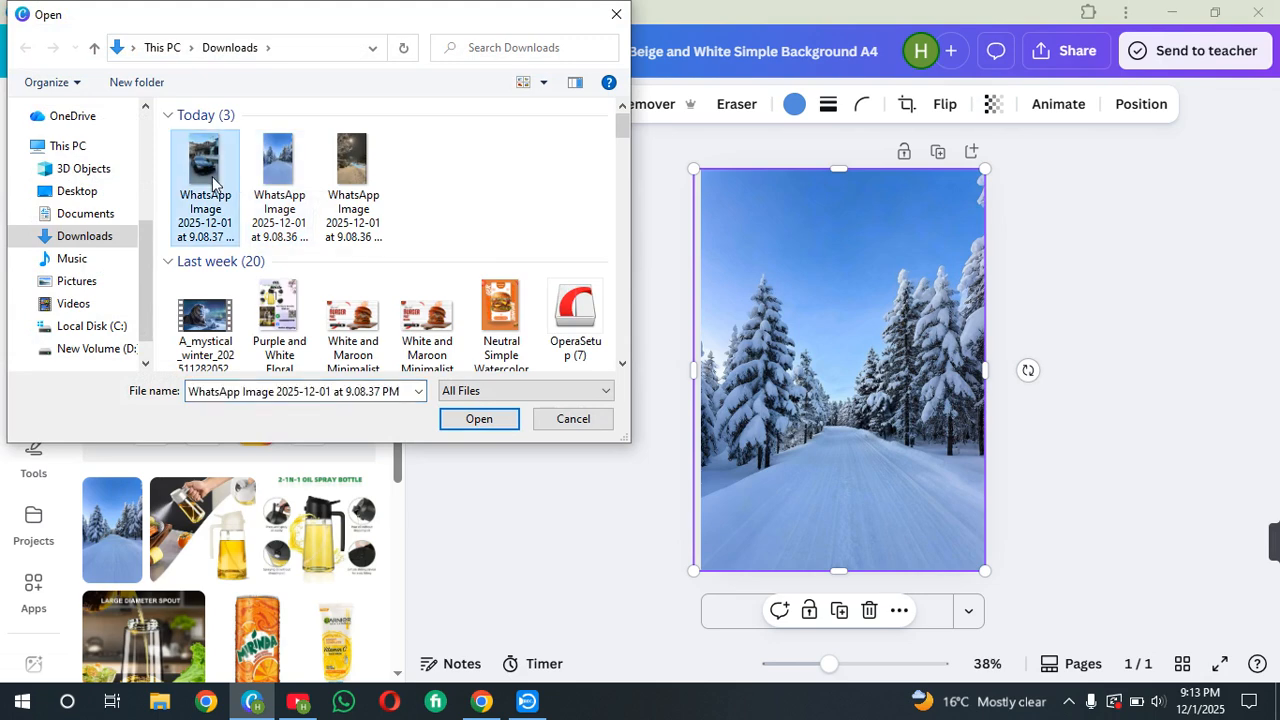
pyautogui.click(506, 420)
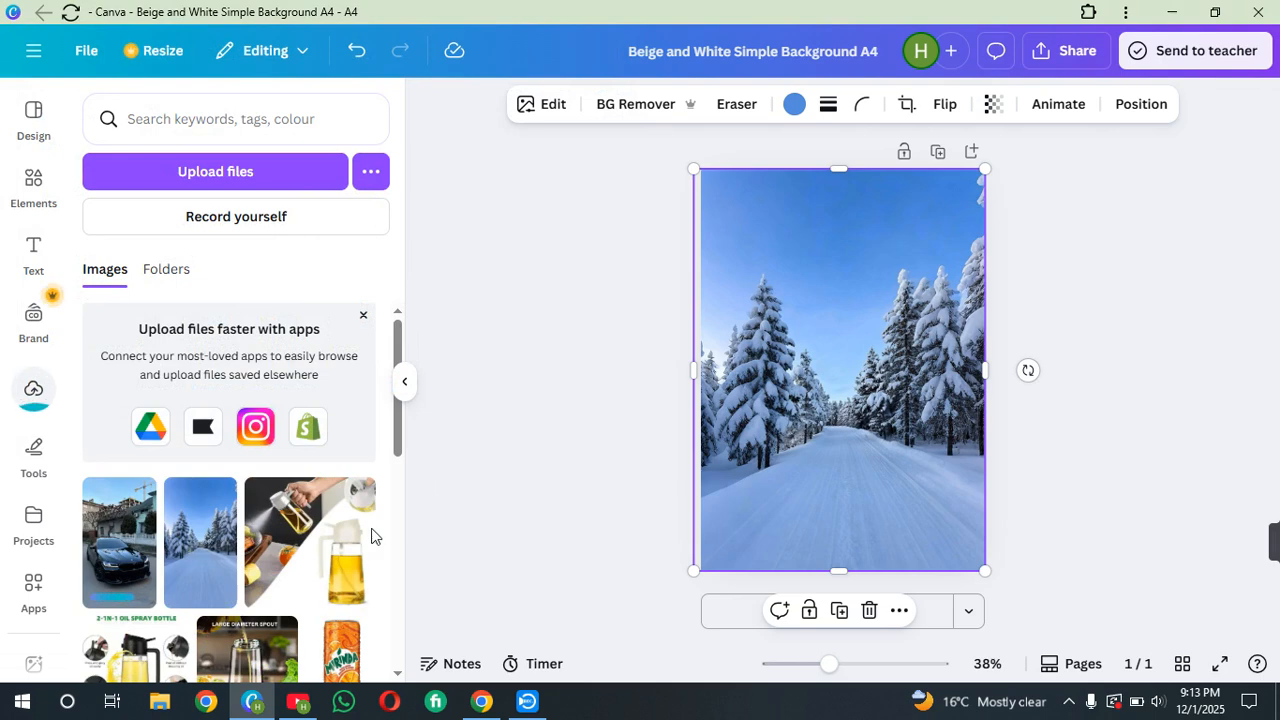
pyautogui.click(124, 560)
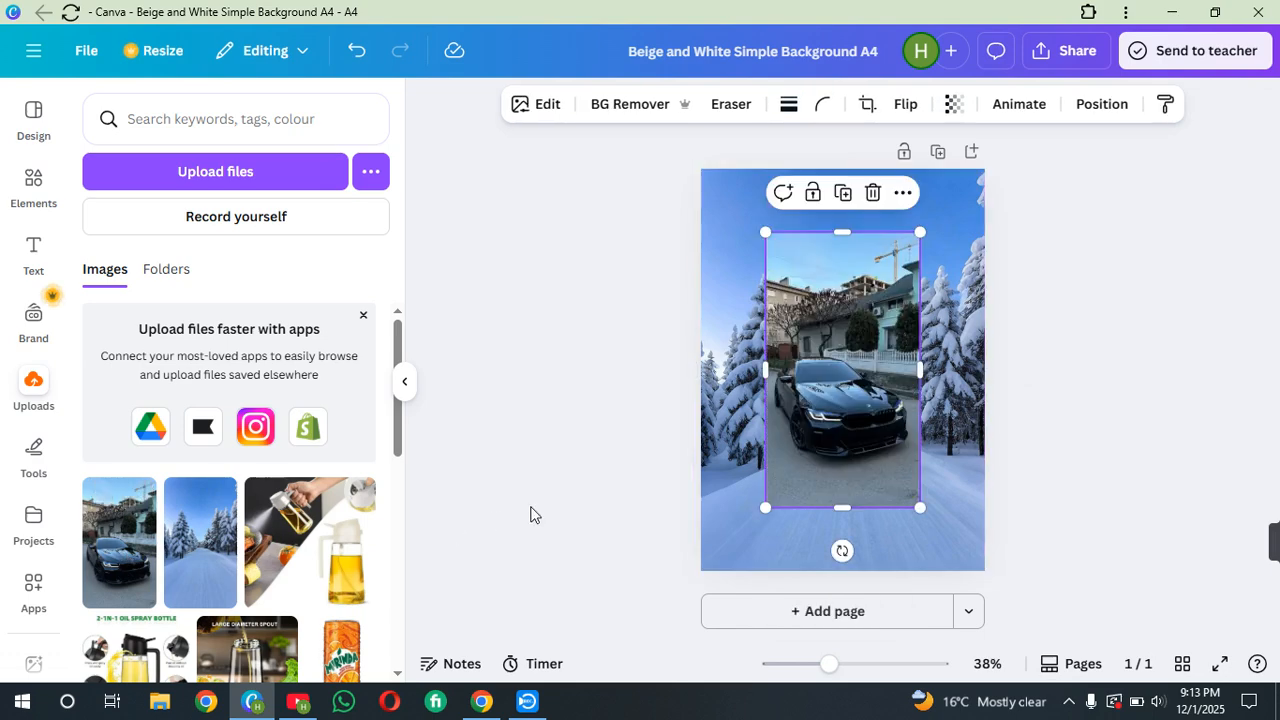
# Remove the car photo's background and place the car onto the snowy road
pyautogui.click(598, 106)
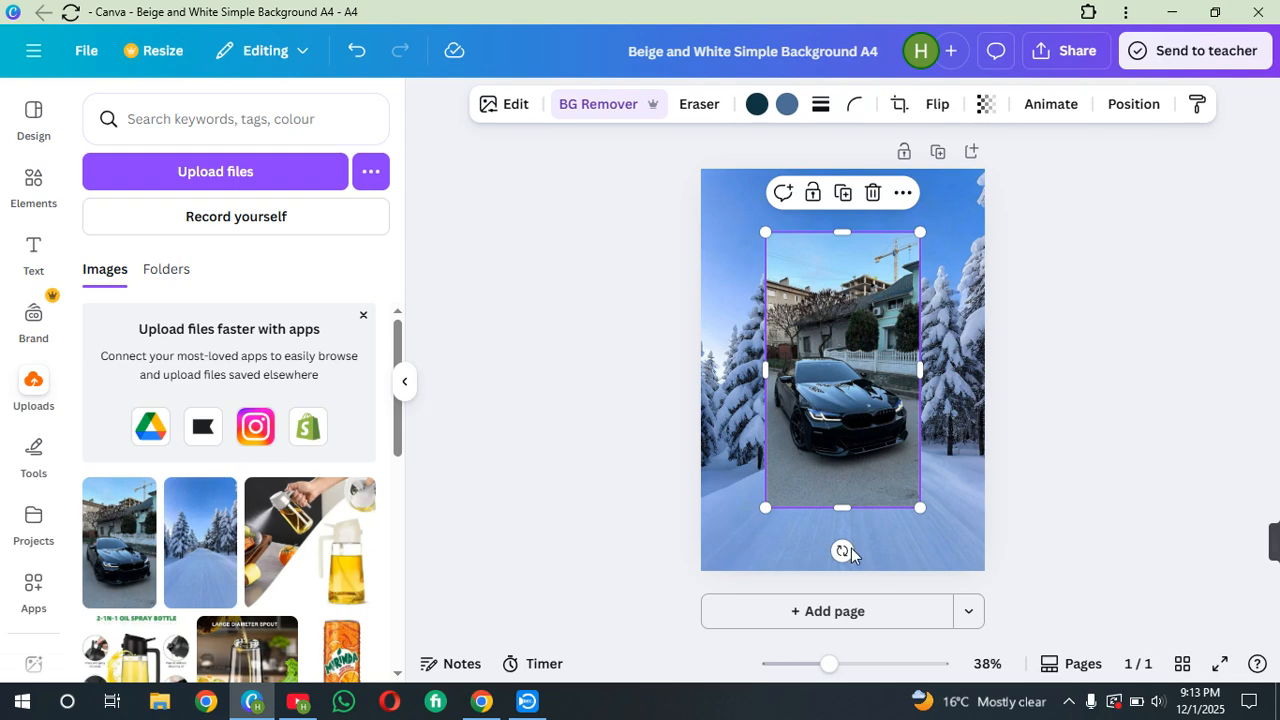
pyautogui.moveTo(844, 551); pyautogui.dragTo(802, 546)
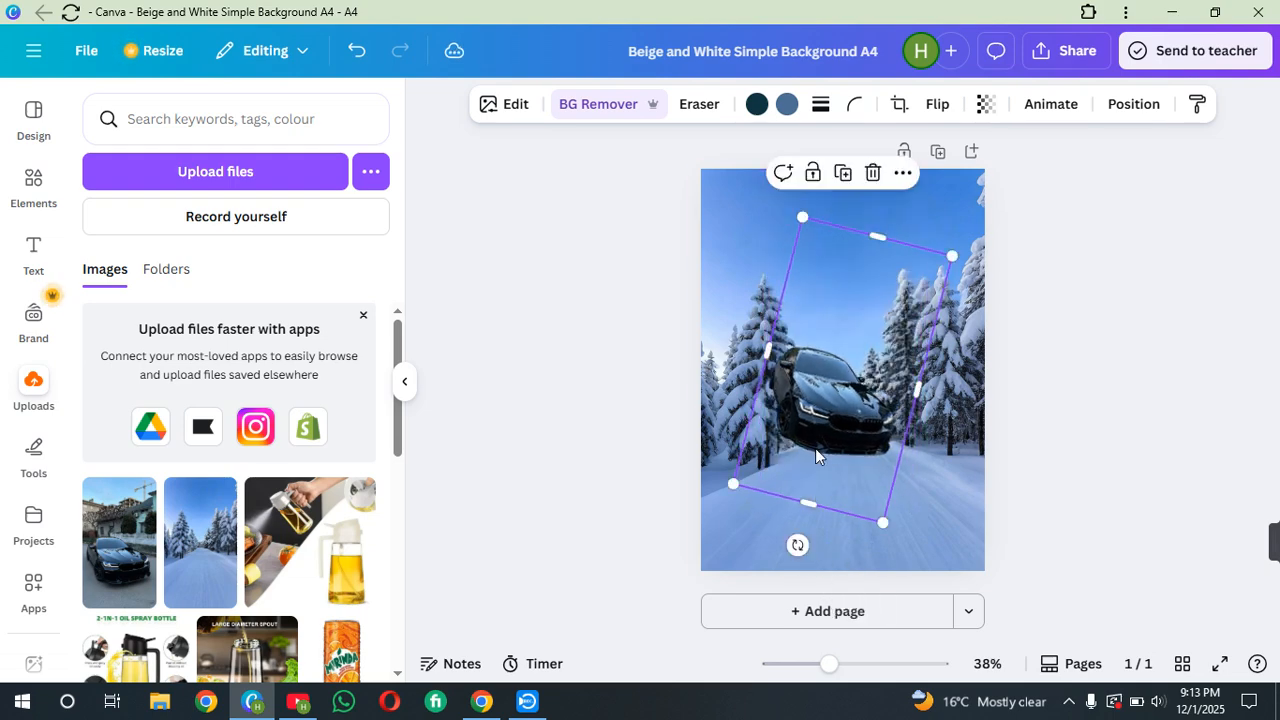
pyautogui.moveTo(827, 420); pyautogui.dragTo(833, 487)
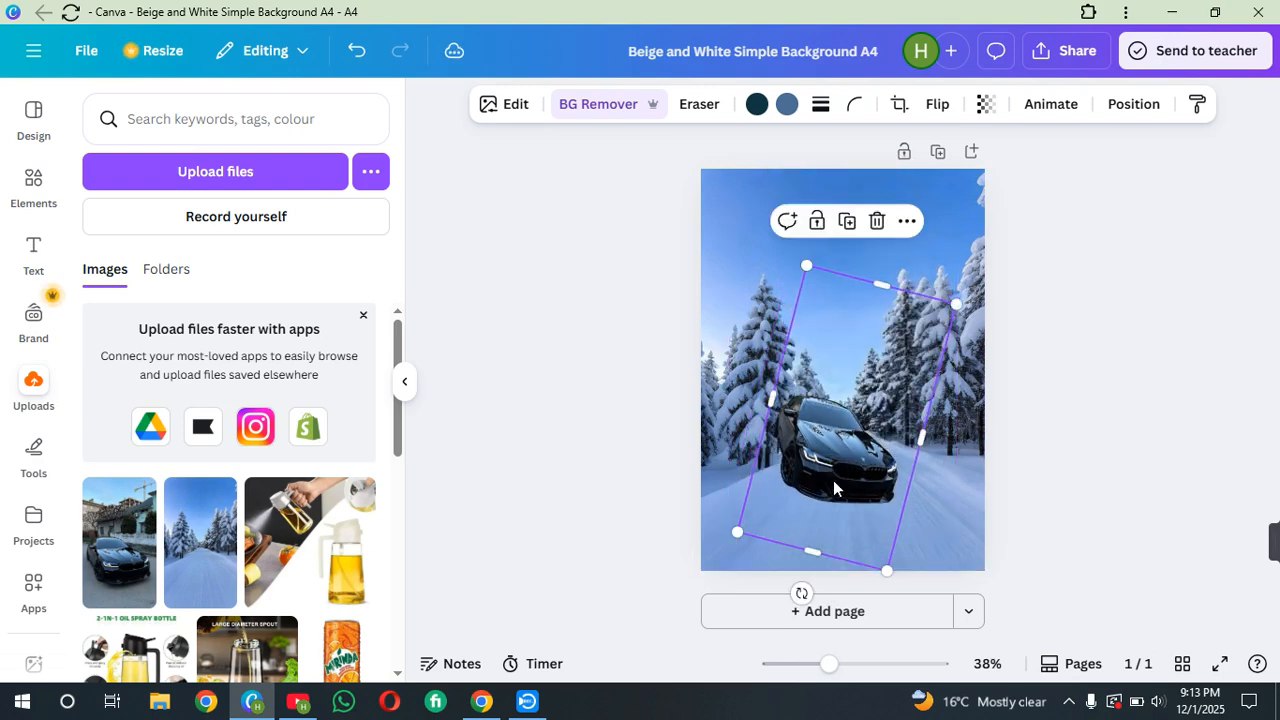
pyautogui.moveTo(802, 592); pyautogui.dragTo(847, 618)
pyautogui.moveTo(852, 466); pyautogui.dragTo(874, 497)
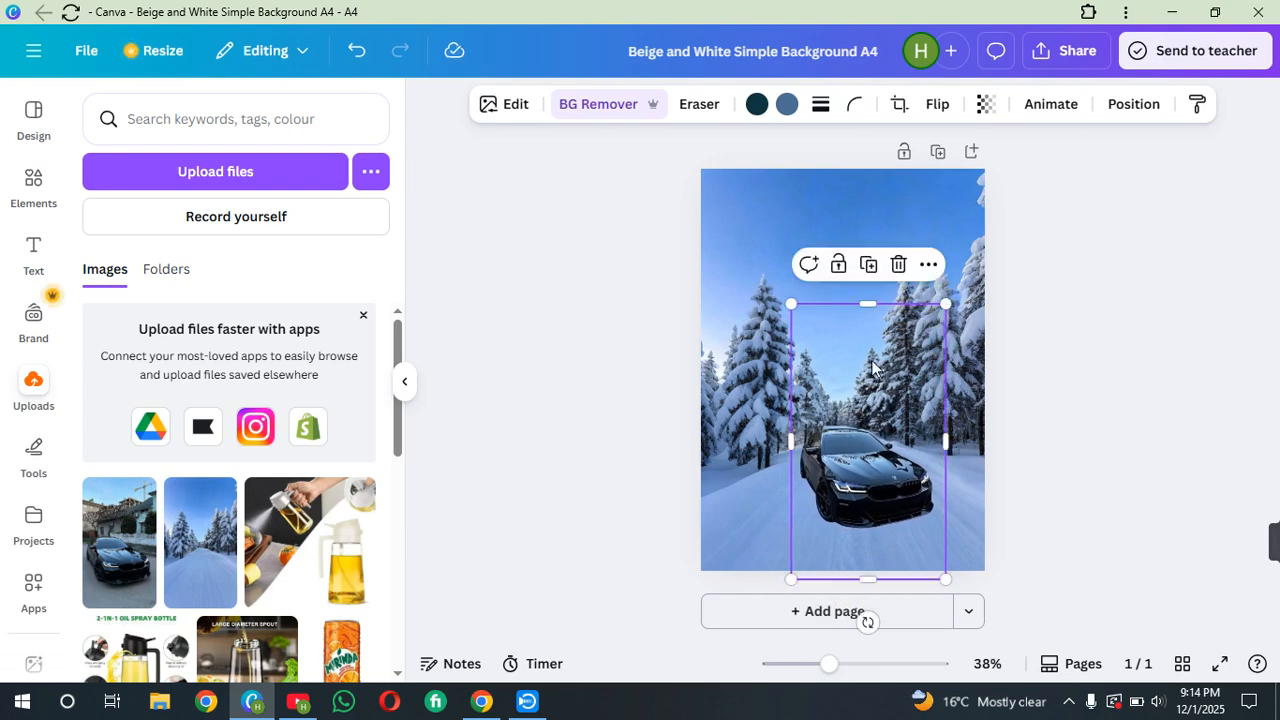
# Flip the car horizontally
pyautogui.click(940, 104)
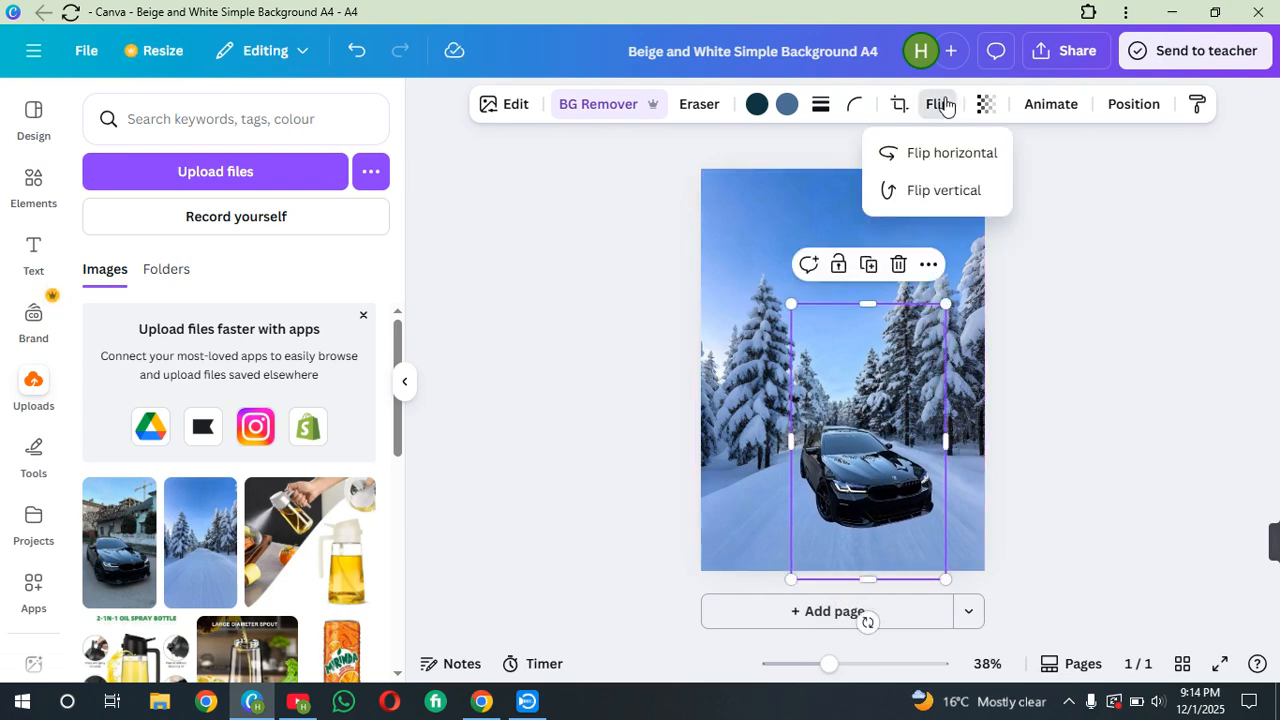
pyautogui.click(945, 156)
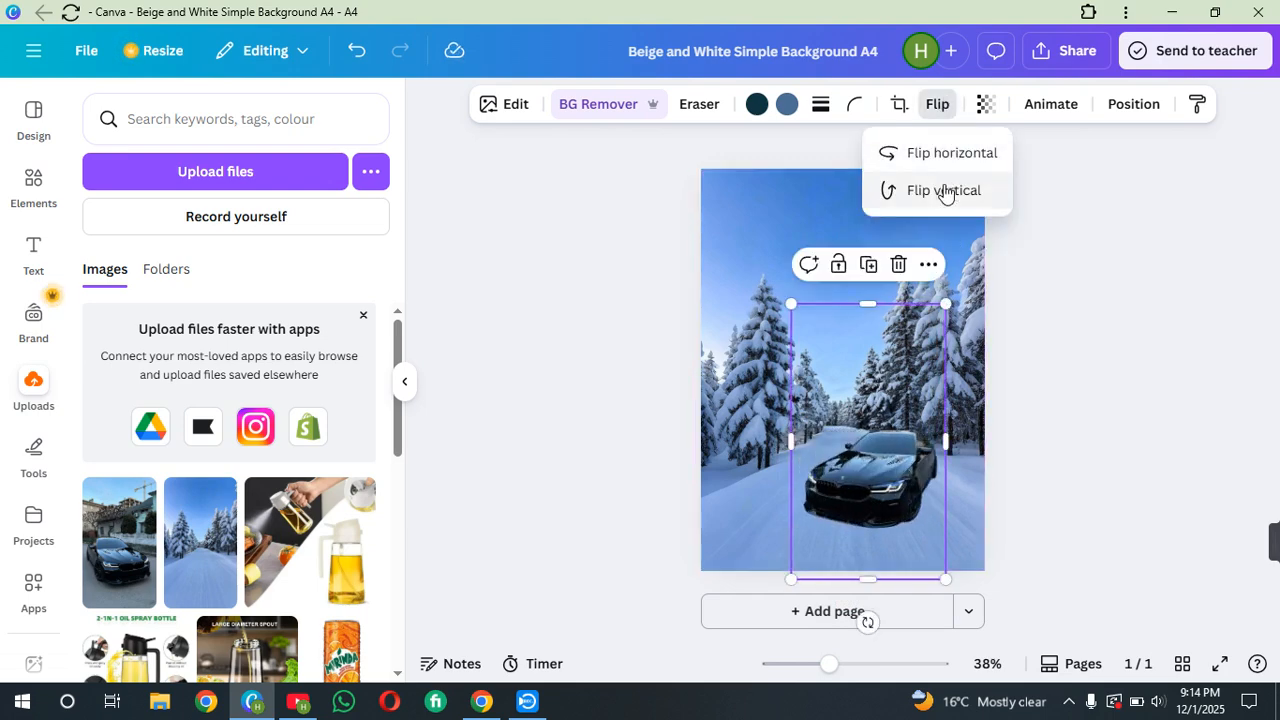
pyautogui.click(945, 191)
pyautogui.click(945, 191)
pyautogui.click(918, 447)
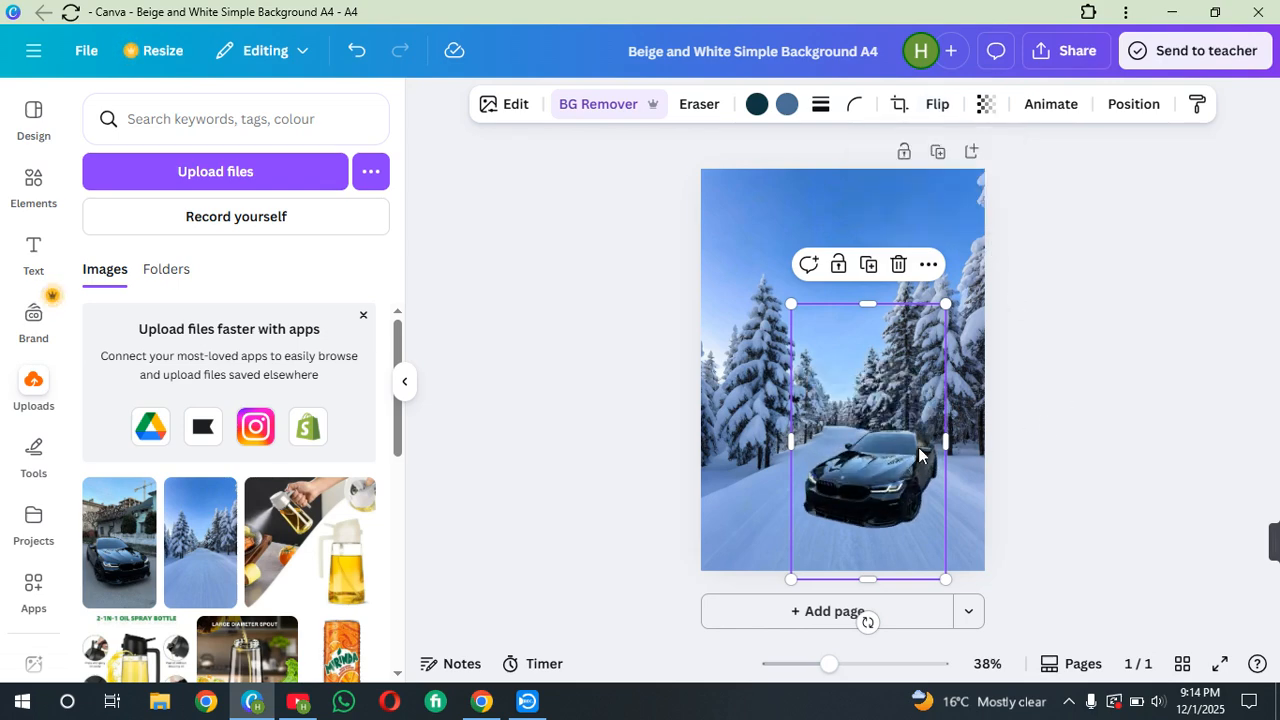
# Shrink the car and move it down onto the road near the page's lower edge
pyautogui.moveTo(901, 449); pyautogui.dragTo(859, 445)
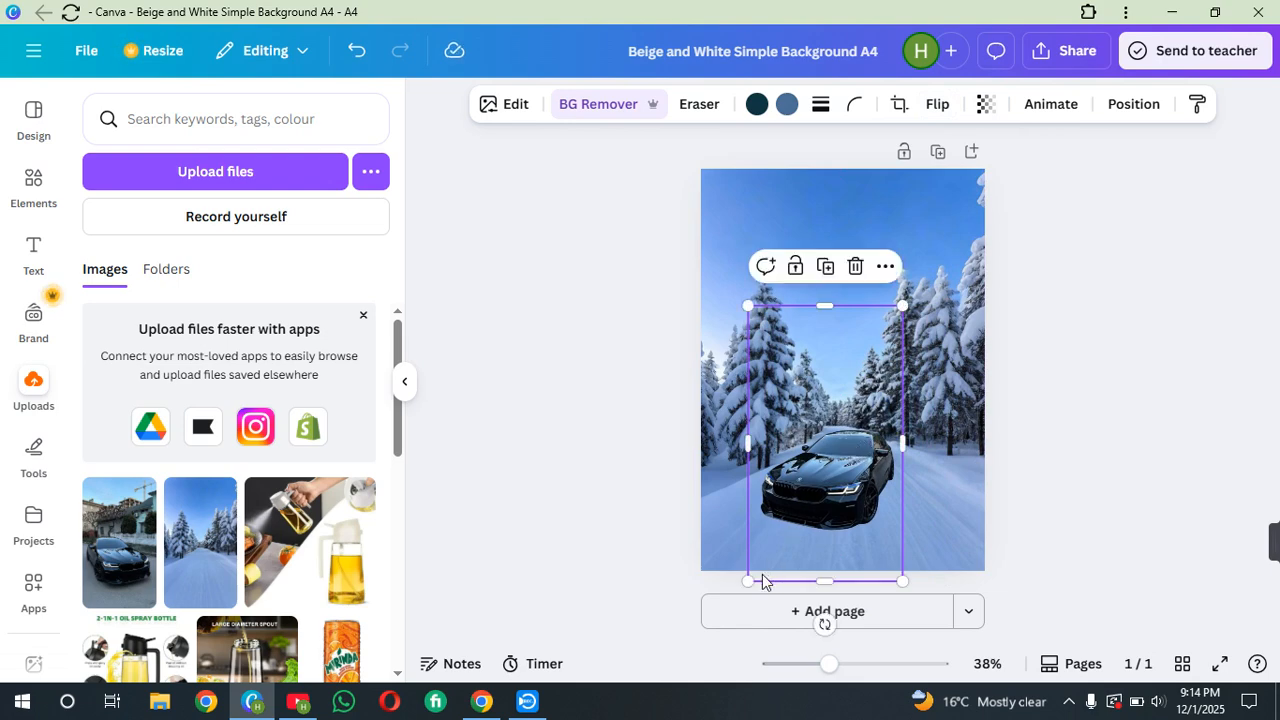
pyautogui.moveTo(748, 578); pyautogui.dragTo(765, 551)
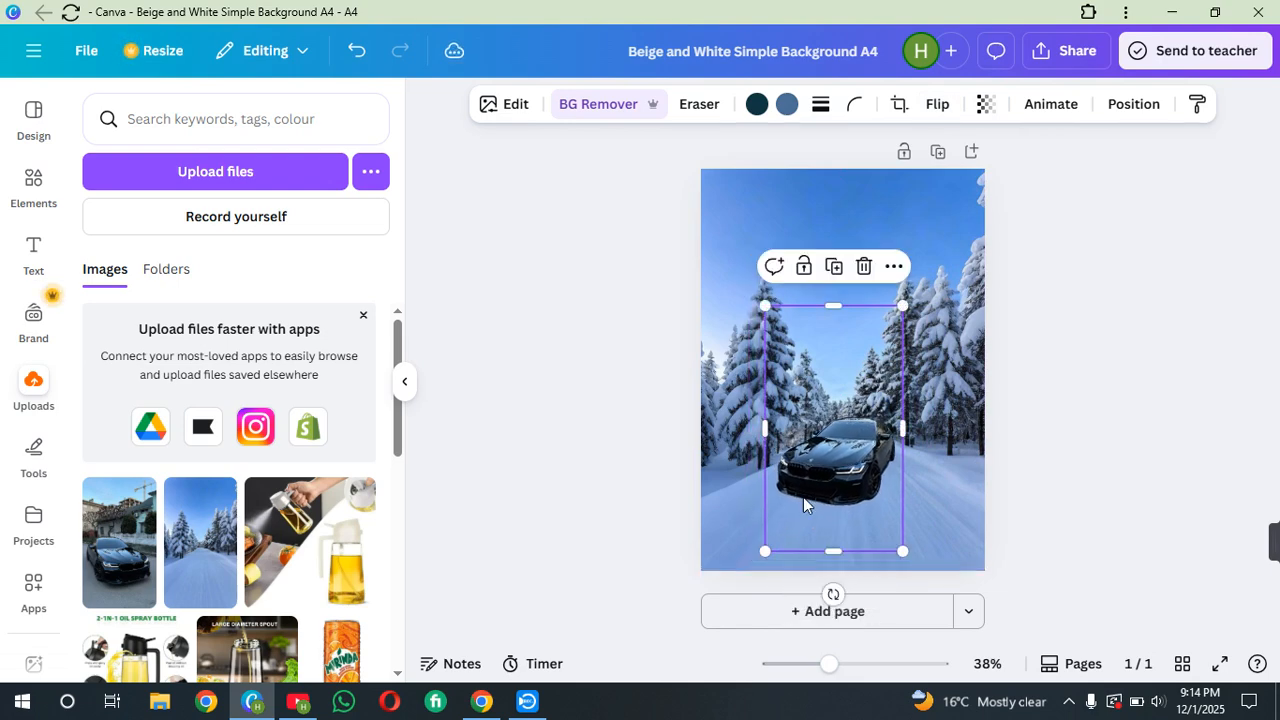
pyautogui.moveTo(821, 456); pyautogui.dragTo(812, 481)
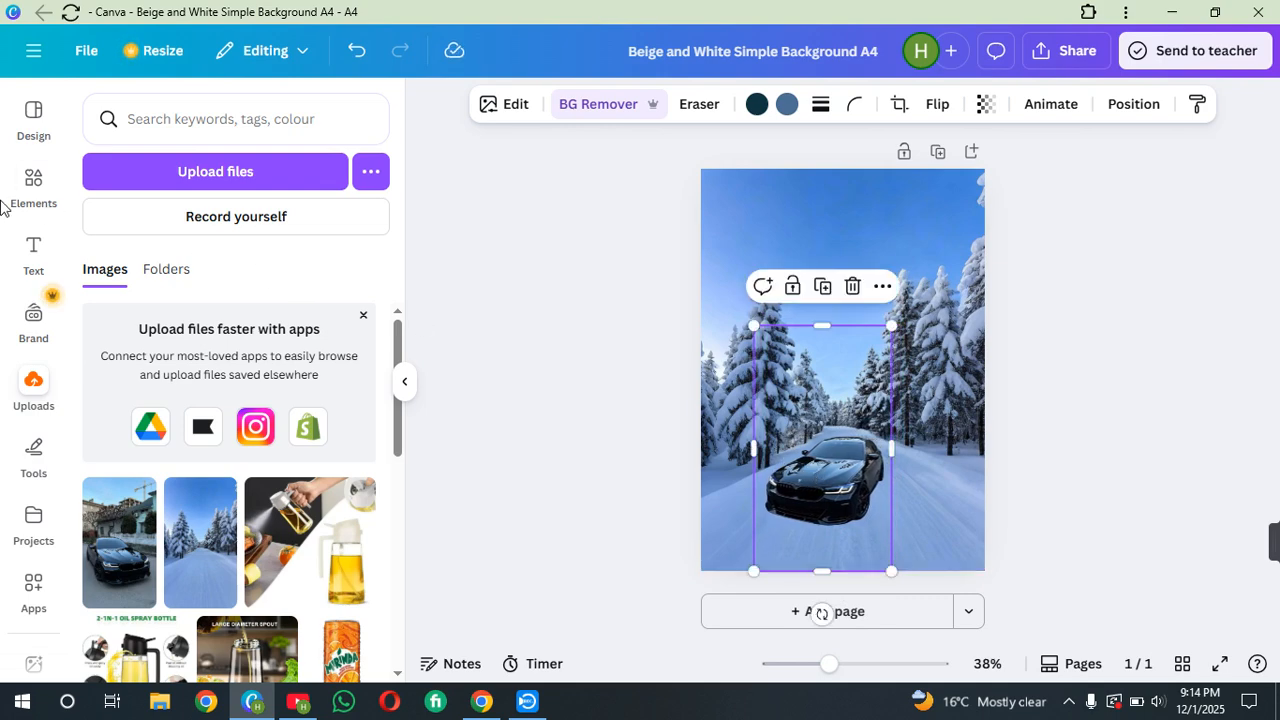
# Search the elements for "snow" and show all graphics results
pyautogui.click(34, 250)
pyautogui.click(42, 205)
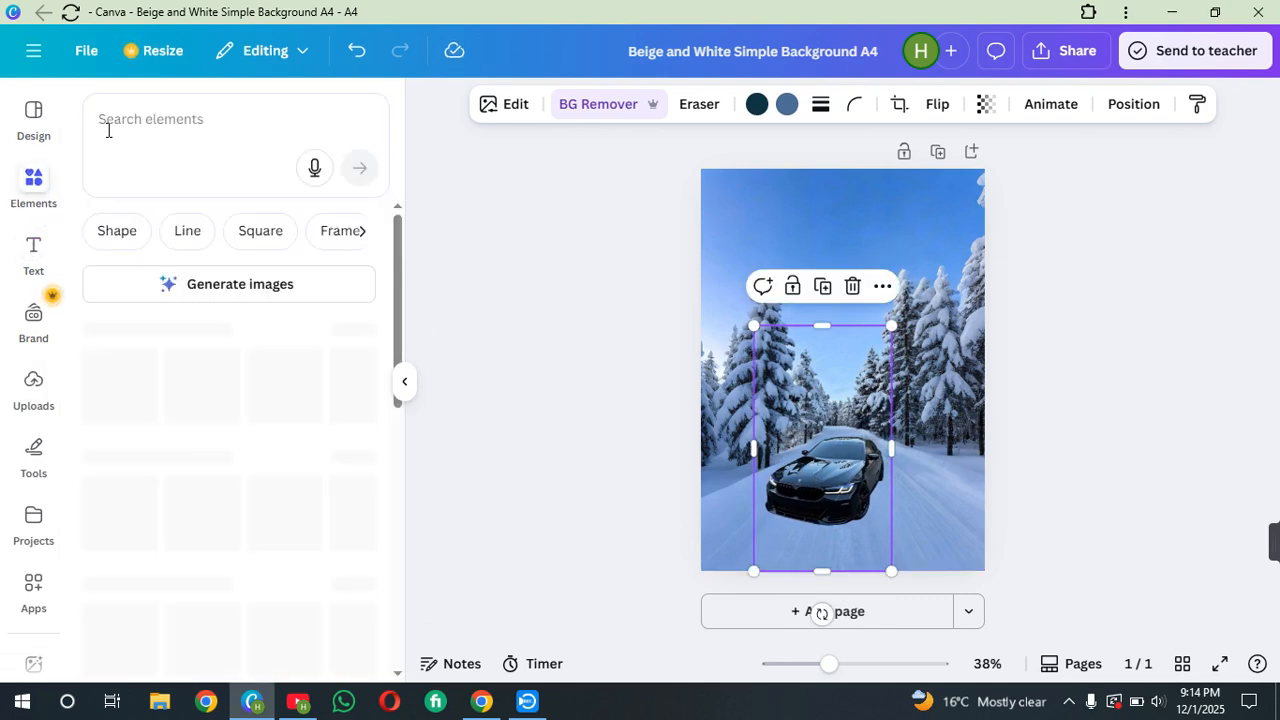
pyautogui.click(125, 122)
pyautogui.write('s')
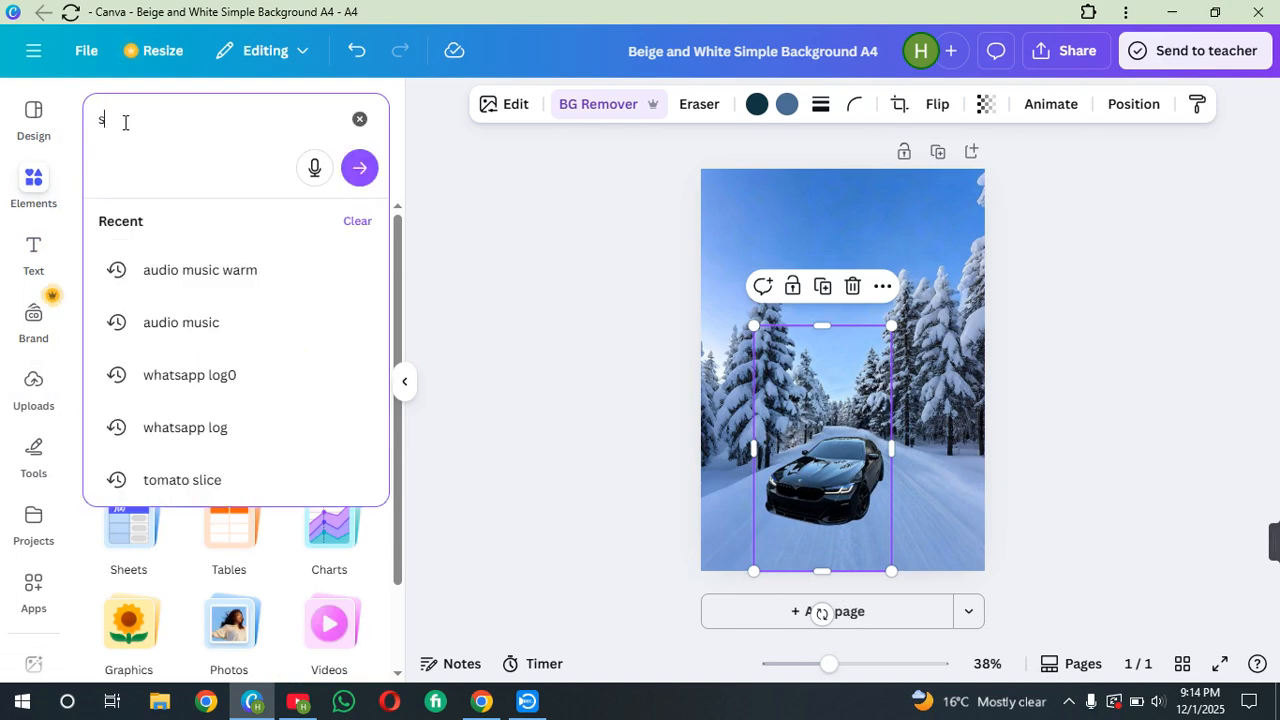
pyautogui.write('now')
pyautogui.press('Return')
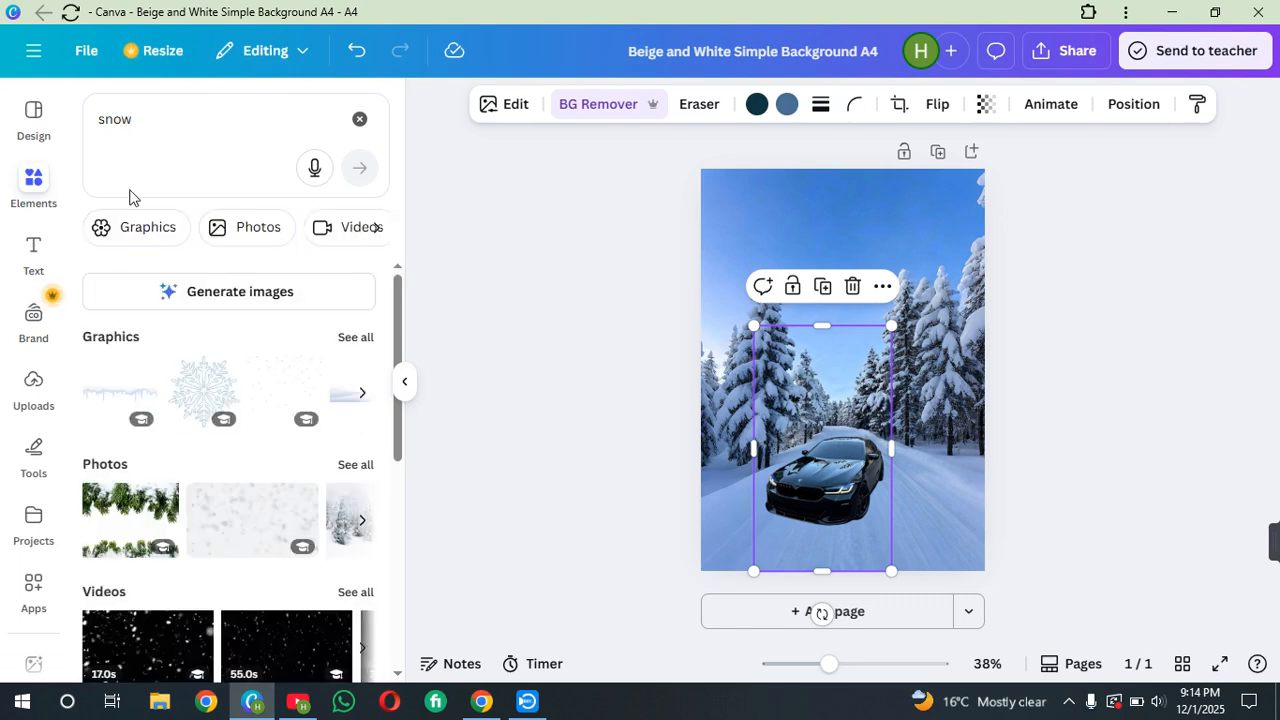
pyautogui.click(356, 338)
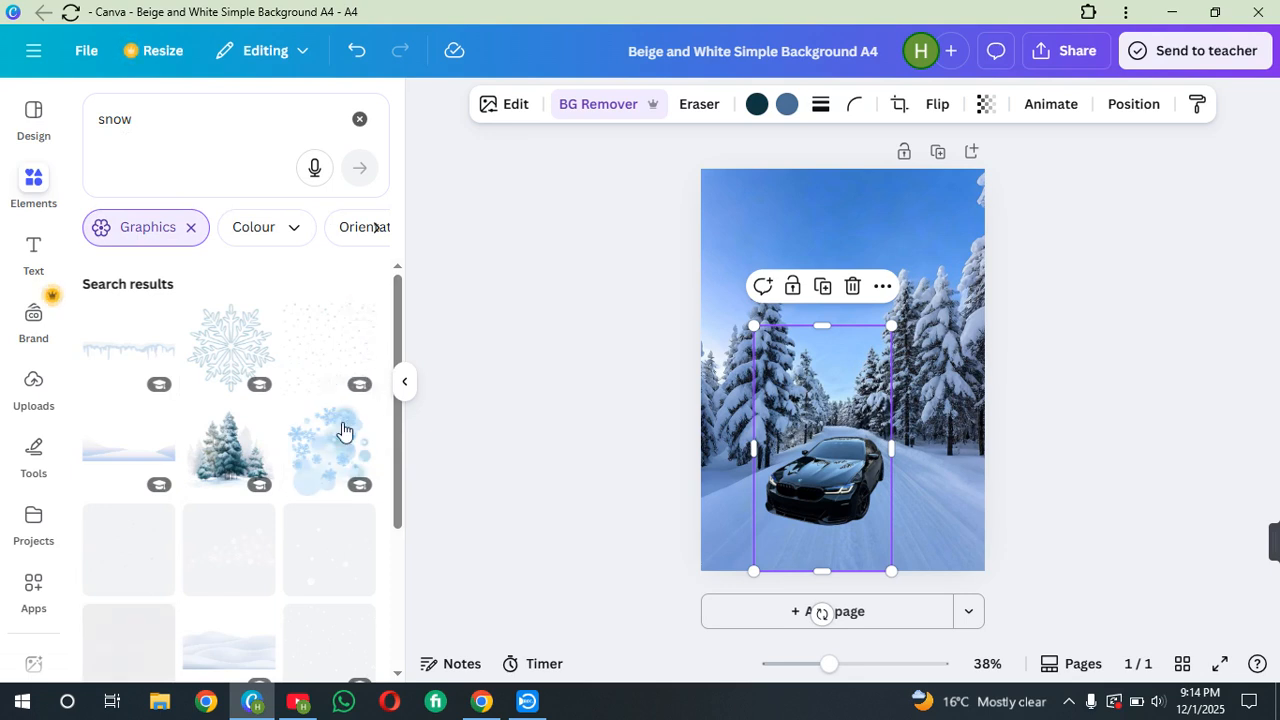
# Add a falling snowflakes graphic and enlarge it over the scene
pyautogui.scroll(-5, 300, 428)
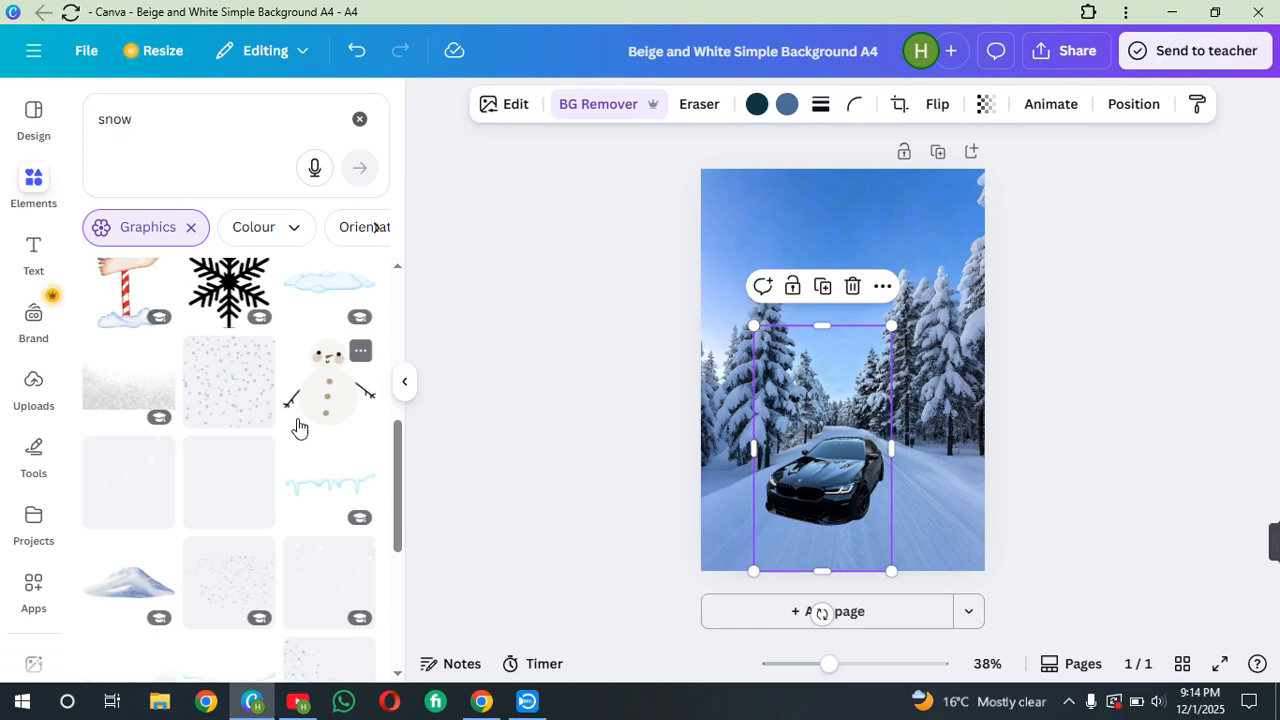
pyautogui.click(223, 406)
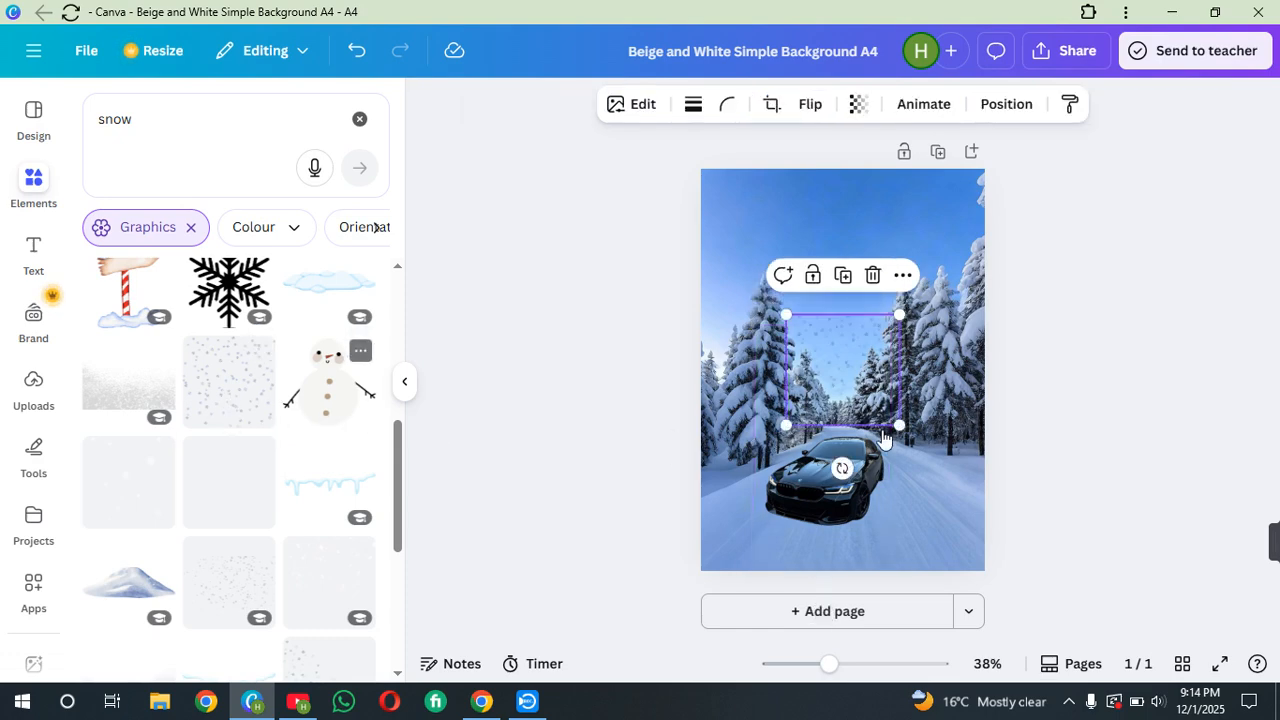
pyautogui.moveTo(788, 424); pyautogui.dragTo(714, 498)
pyautogui.moveTo(843, 341); pyautogui.dragTo(858, 423)
pyautogui.moveTo(910, 382); pyautogui.dragTo(1032, 366)
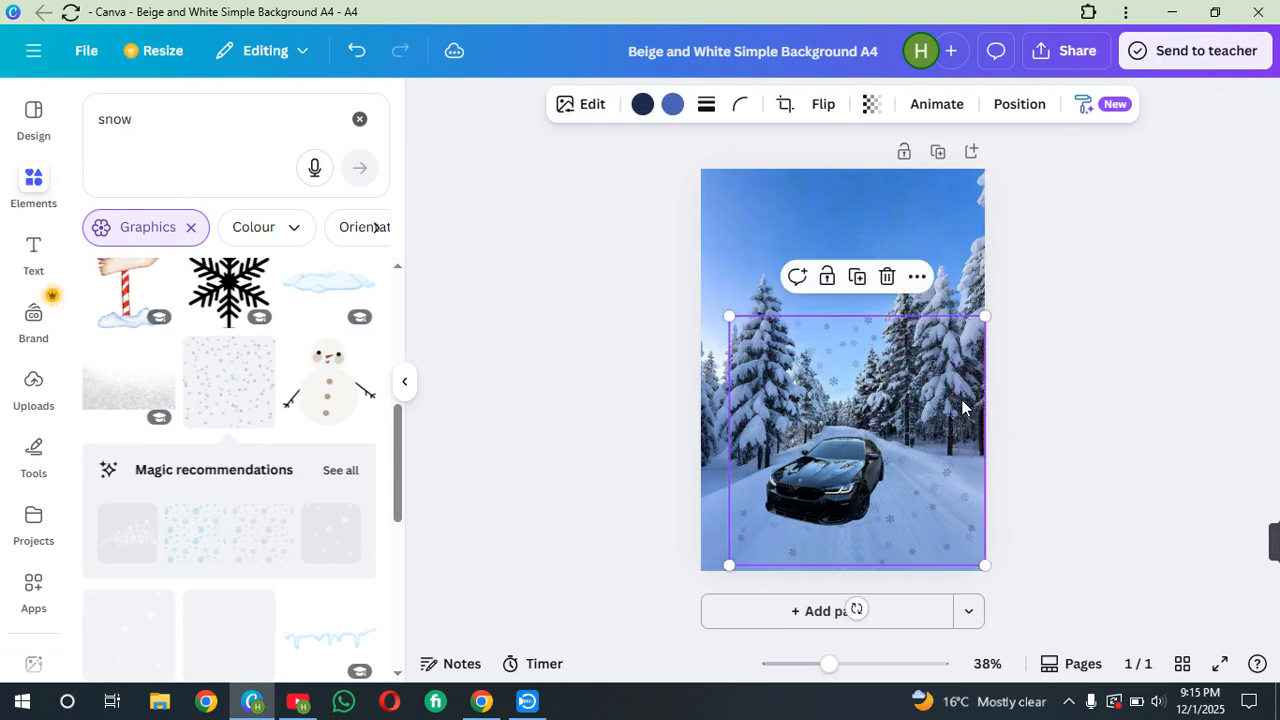
# Stretch the snowflakes graphic to the full page width and move it to the lower half of the page
pyautogui.moveTo(735, 452); pyautogui.dragTo(707, 450)
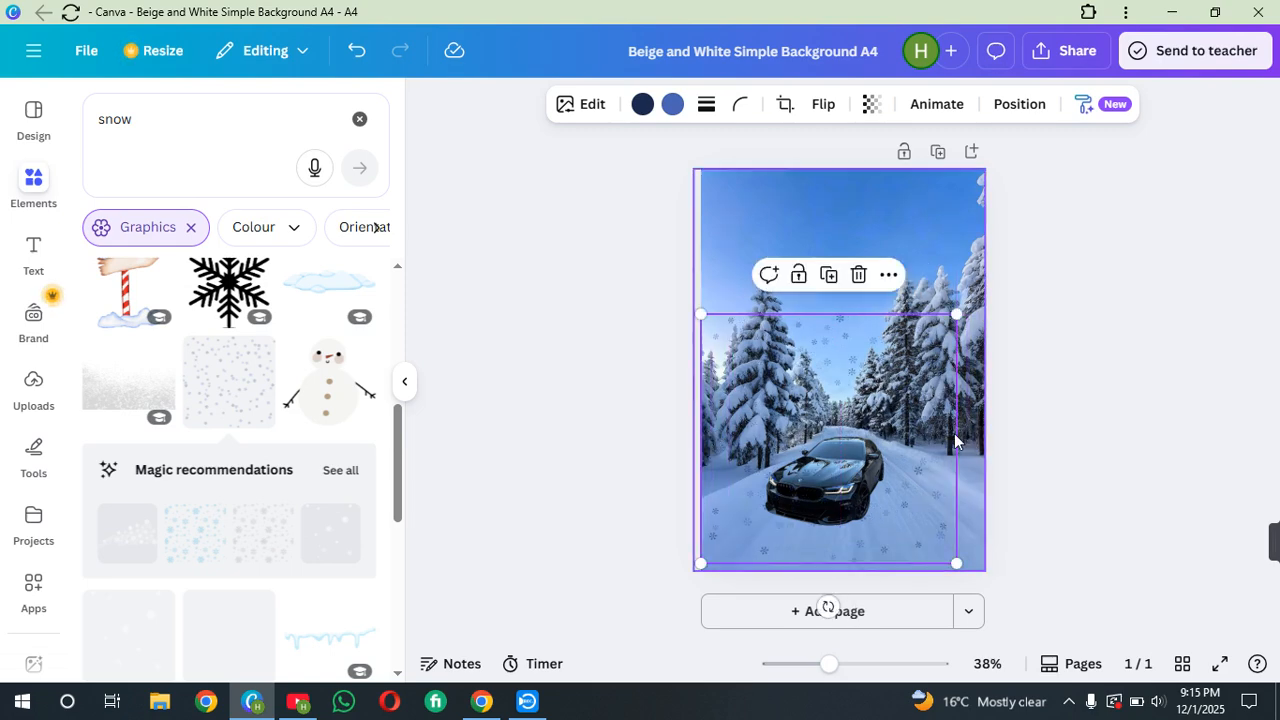
pyautogui.moveTo(957, 314); pyautogui.dragTo(1010, 316)
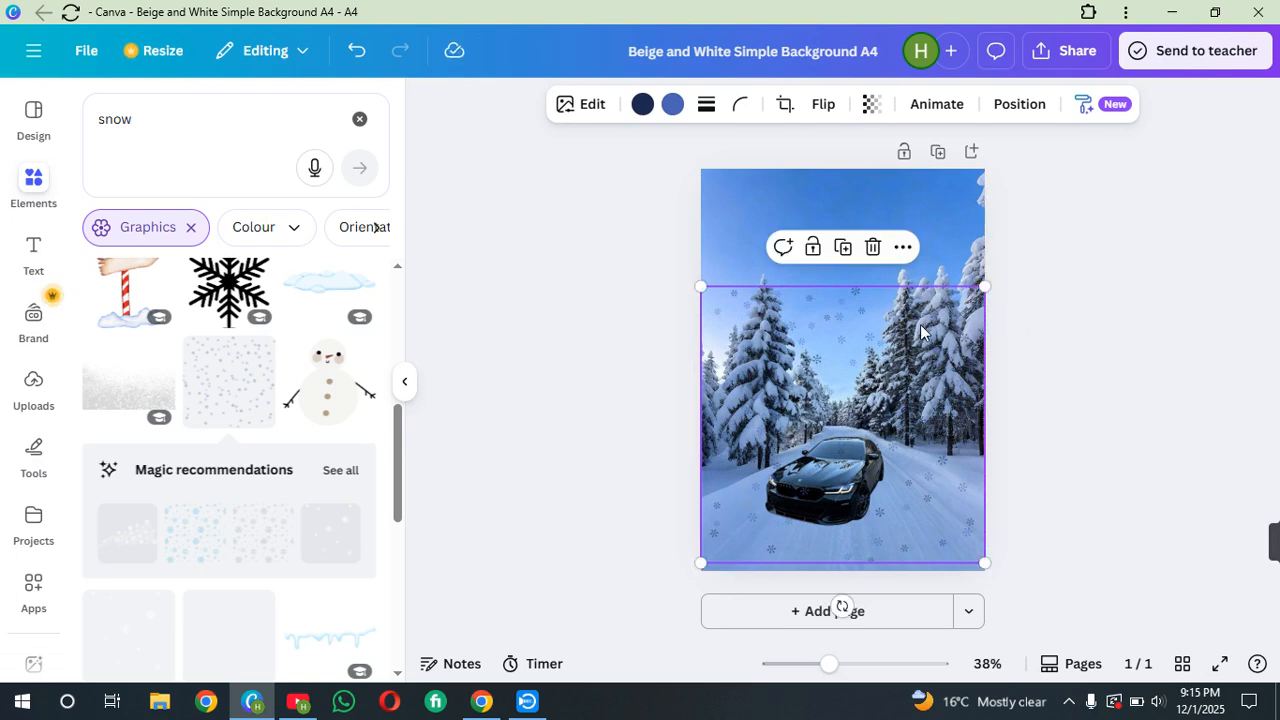
pyautogui.moveTo(866, 289); pyautogui.dragTo(865, 406)
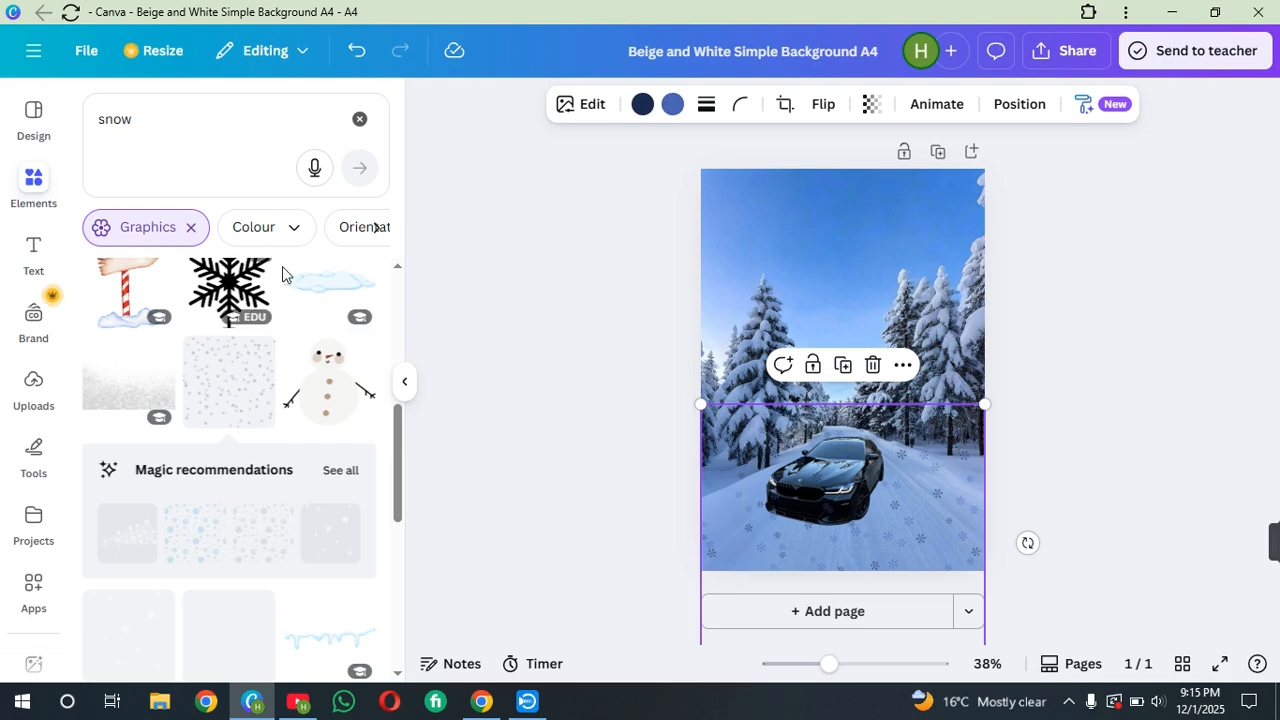
# Delete the falling snowflakes graphic from the page
pyautogui.click(35, 188)
pyautogui.scroll(-3, 309, 351)
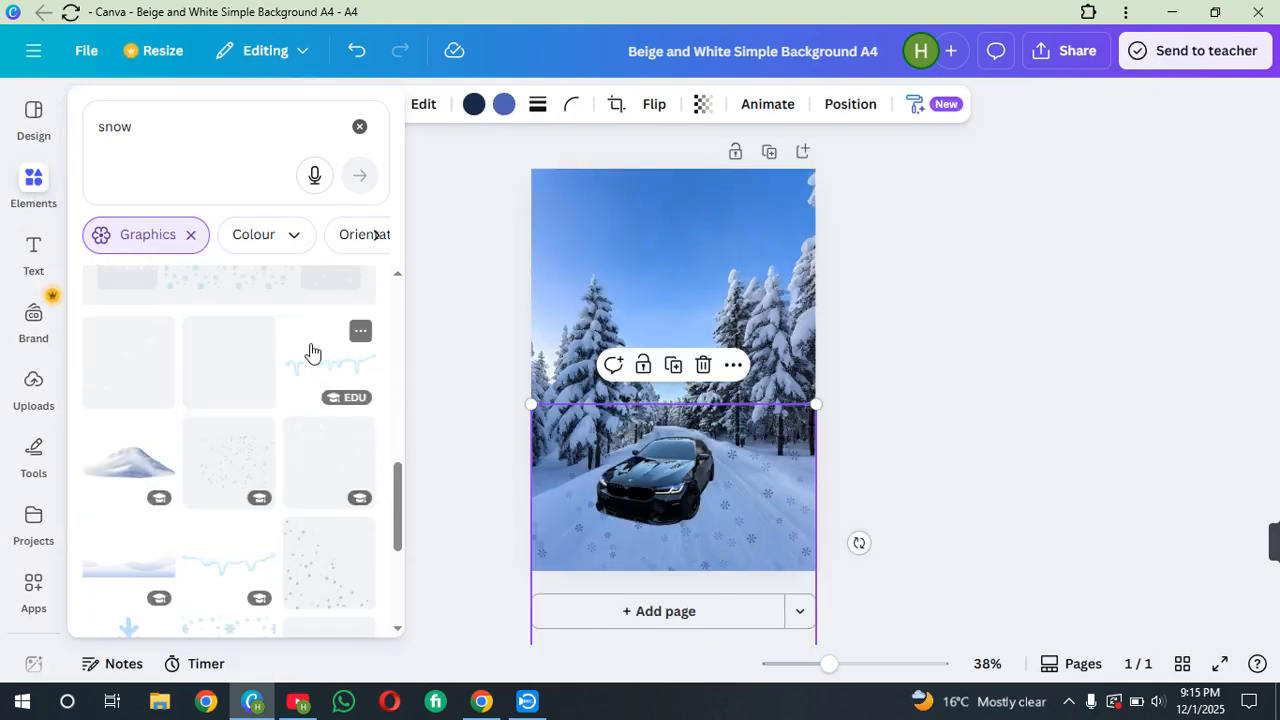
pyautogui.scroll(-1, 310, 351)
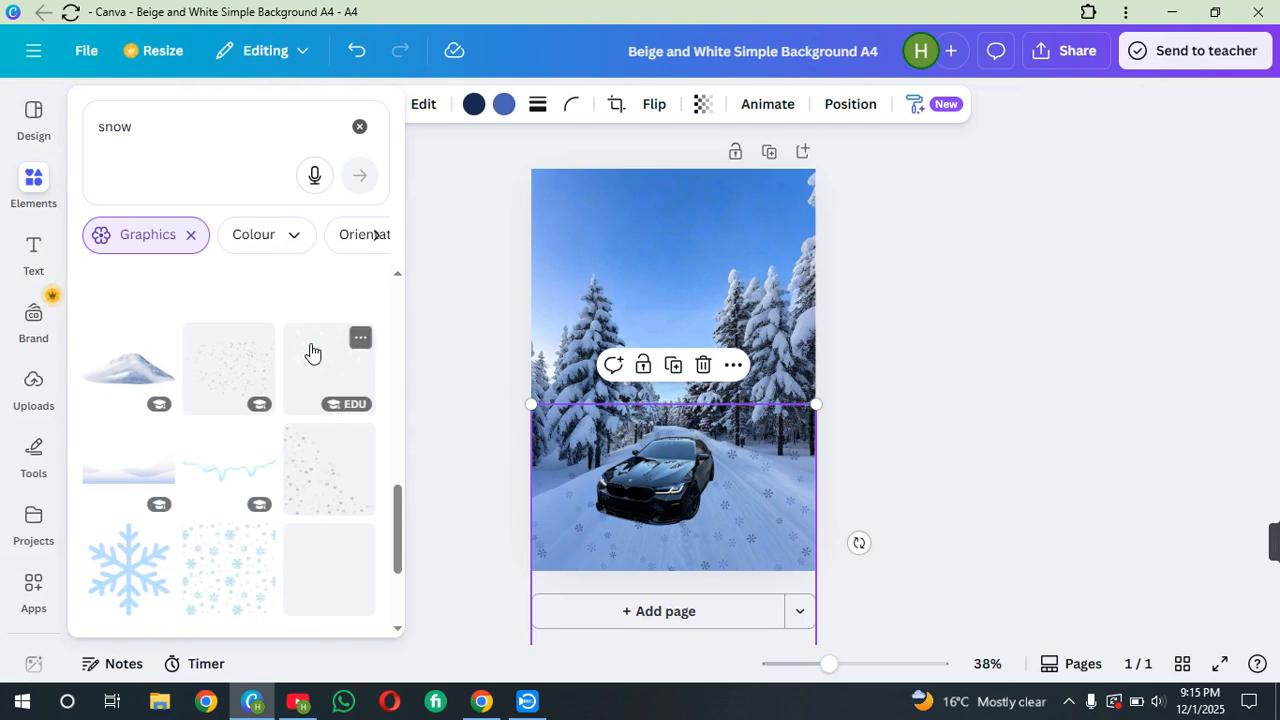
pyautogui.click(703, 364)
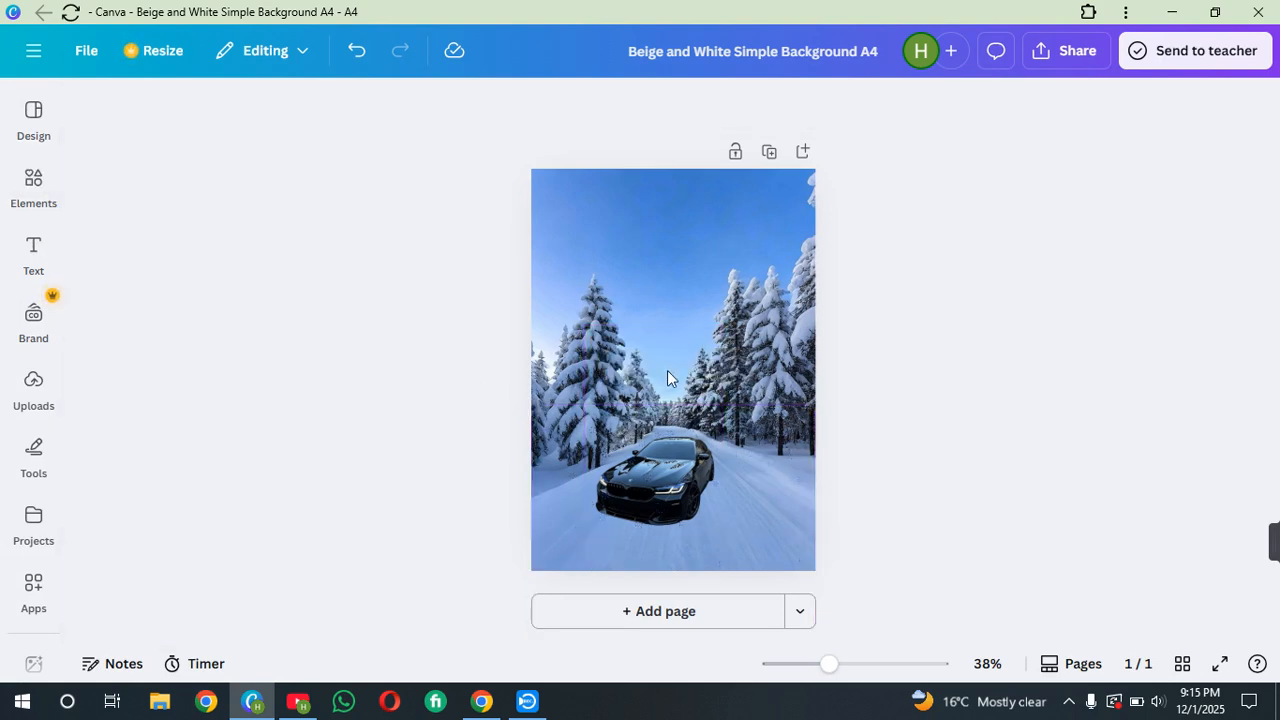
# Add the snow mound graphic, shrink it and place it at the page's lower-right corner
pyautogui.click(30, 182)
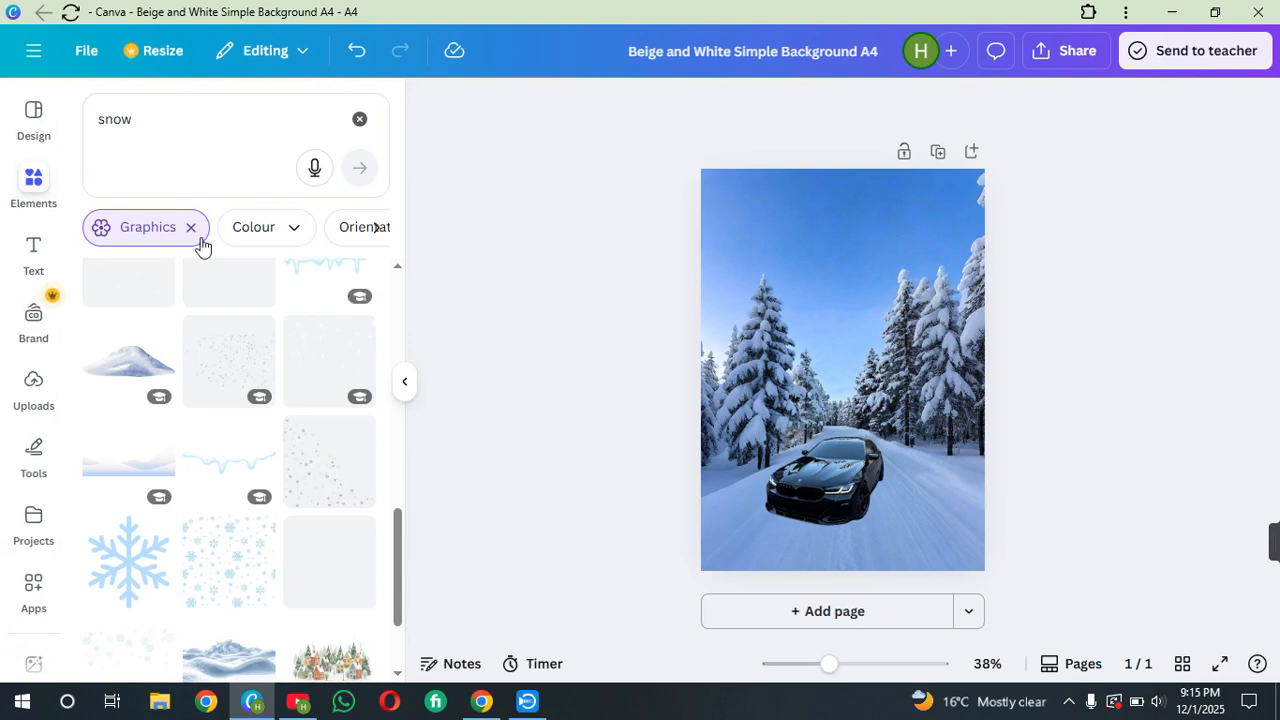
pyautogui.click(128, 360)
pyautogui.moveTo(871, 366); pyautogui.dragTo(909, 509)
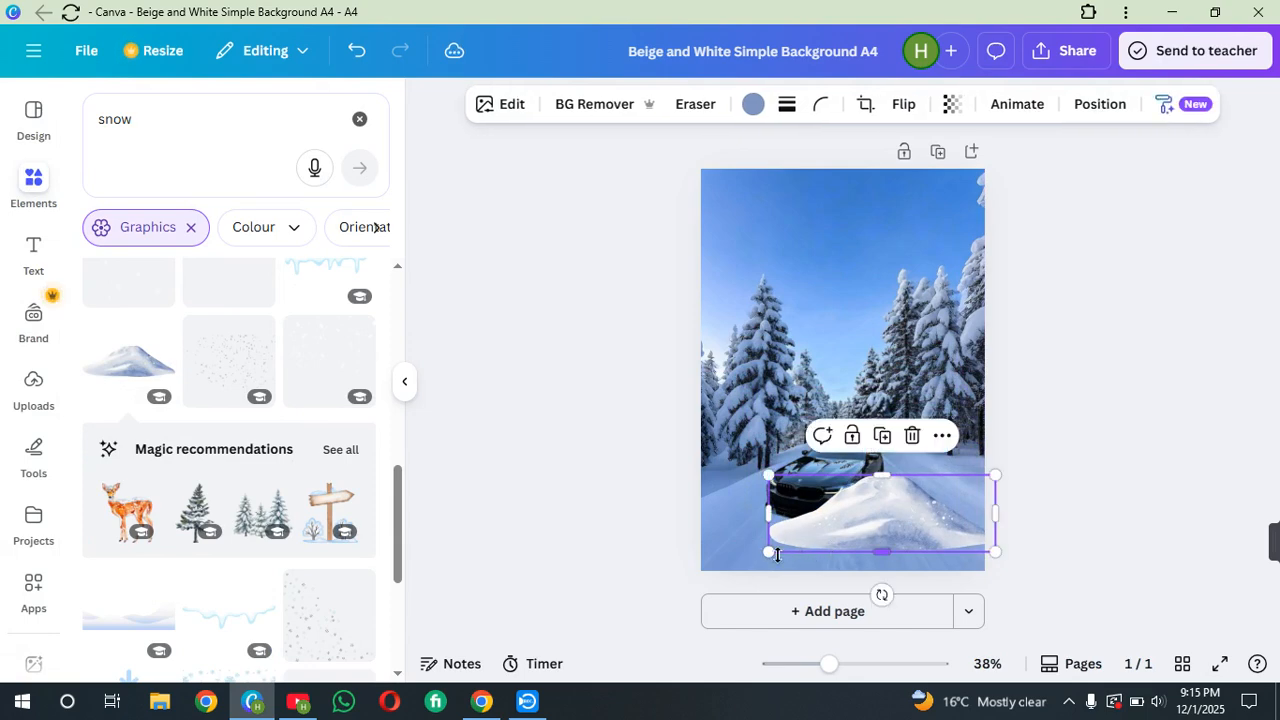
pyautogui.moveTo(767, 556); pyautogui.dragTo(886, 513)
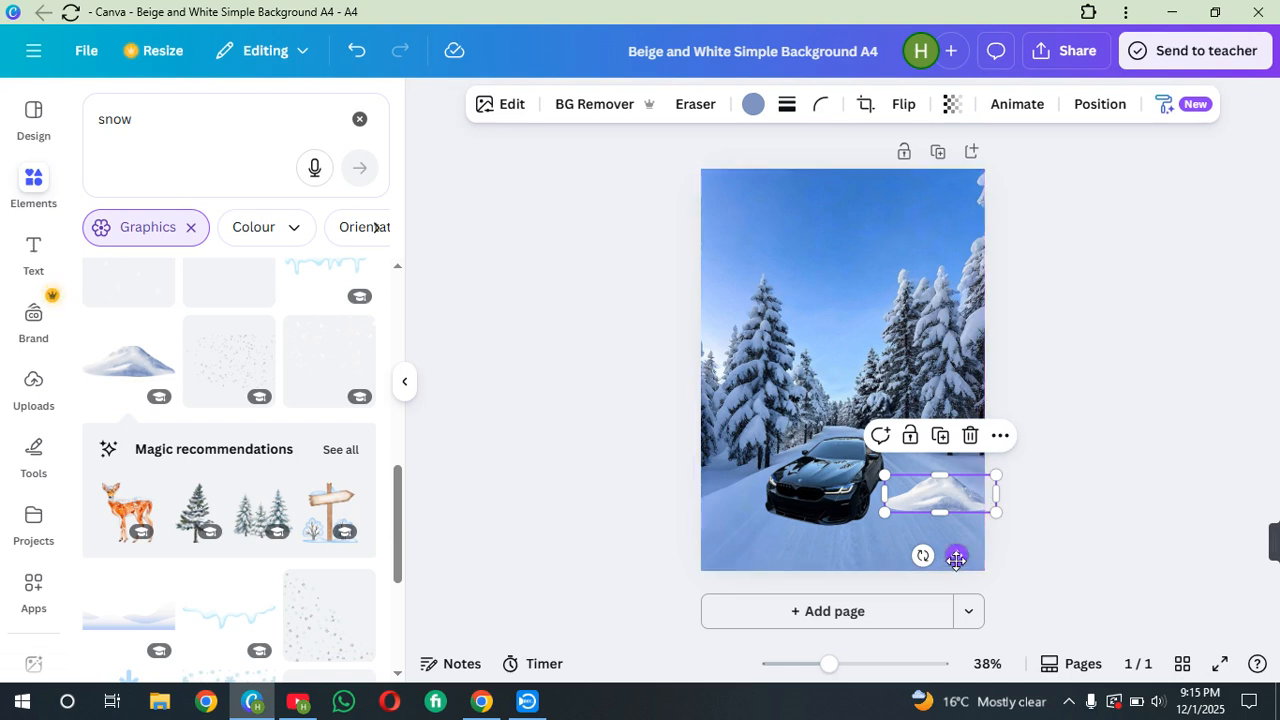
pyautogui.moveTo(957, 555); pyautogui.dragTo(958, 620)
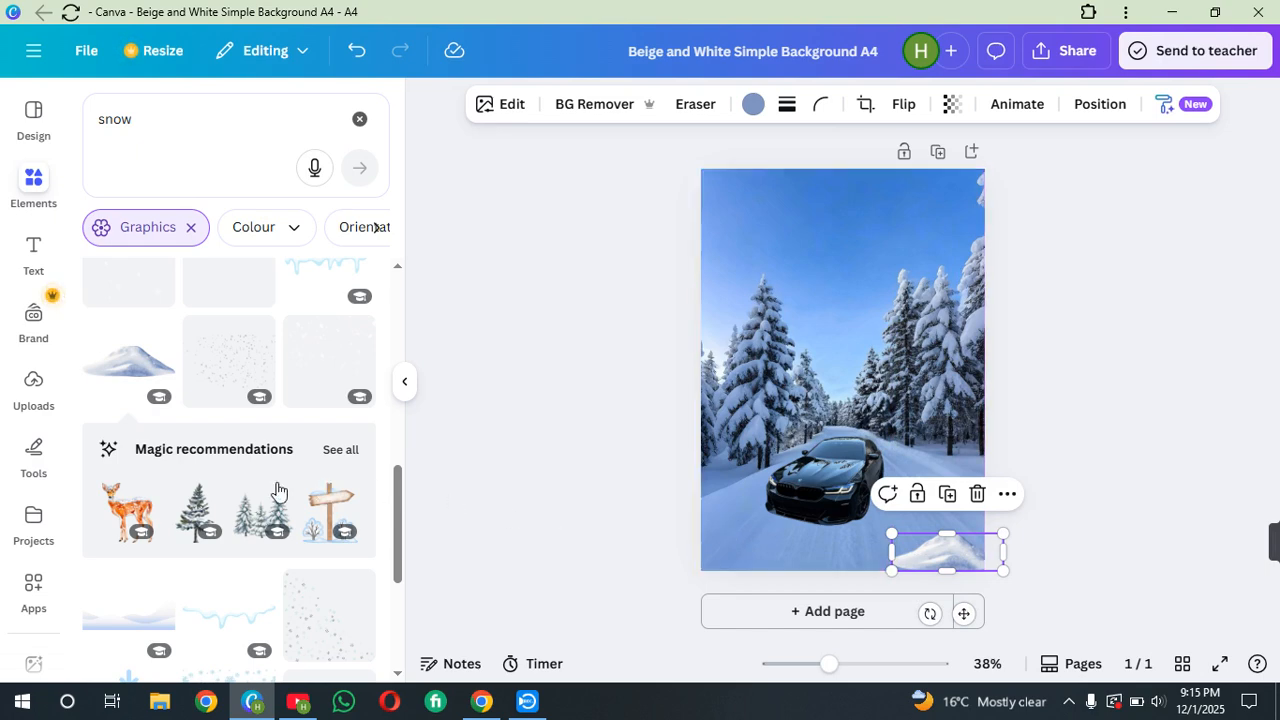
# Add the watercolor winter signpost graphic and shrink it beside the car
pyautogui.scroll(-1, 263, 430)
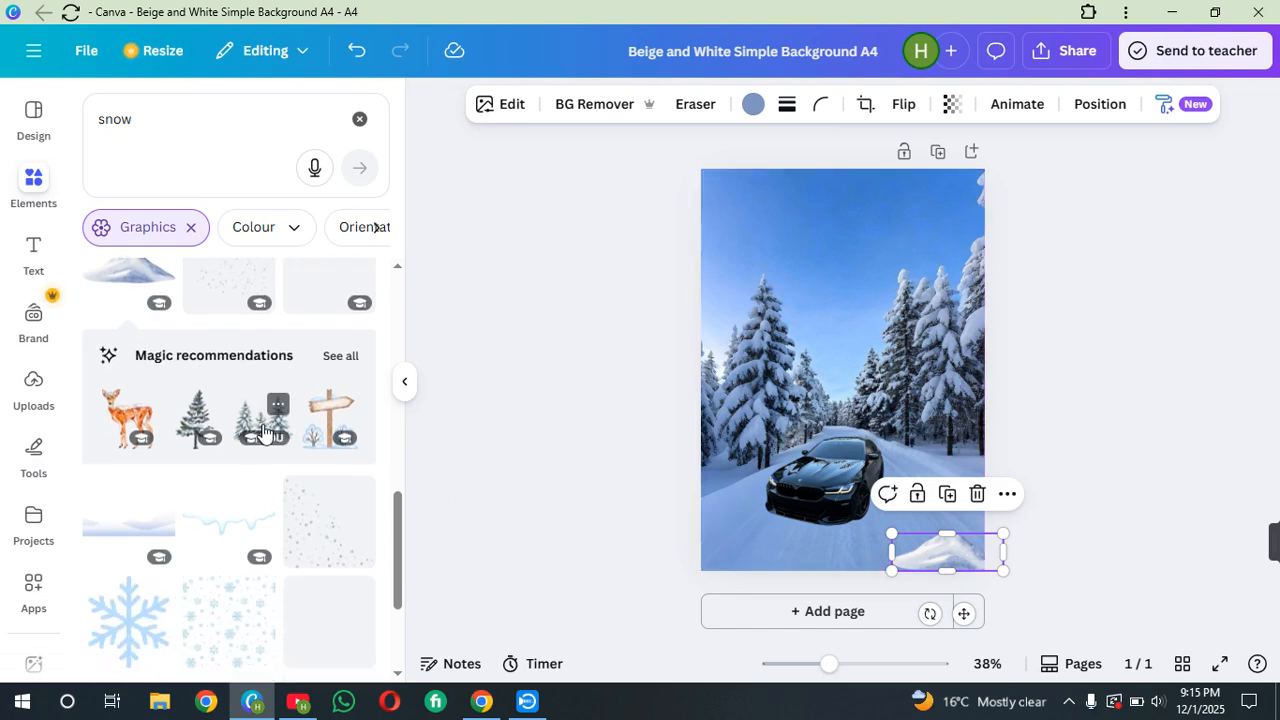
pyautogui.click(340, 408)
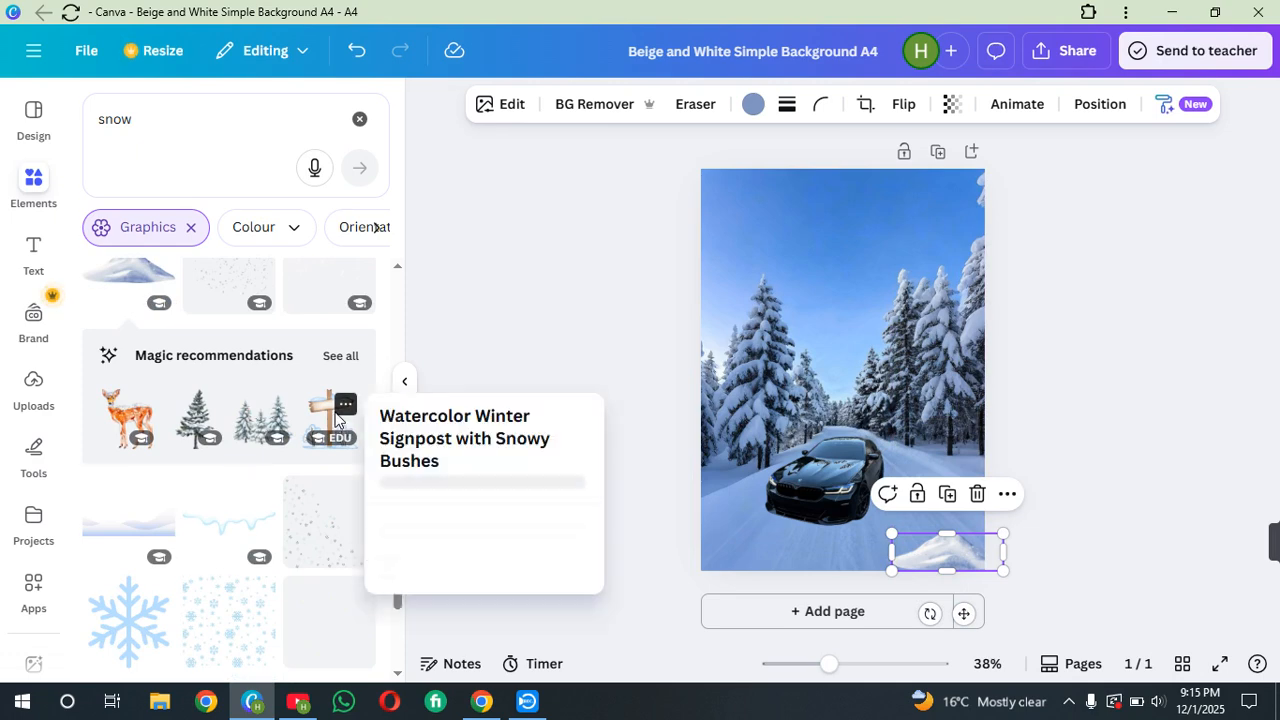
pyautogui.click(336, 420)
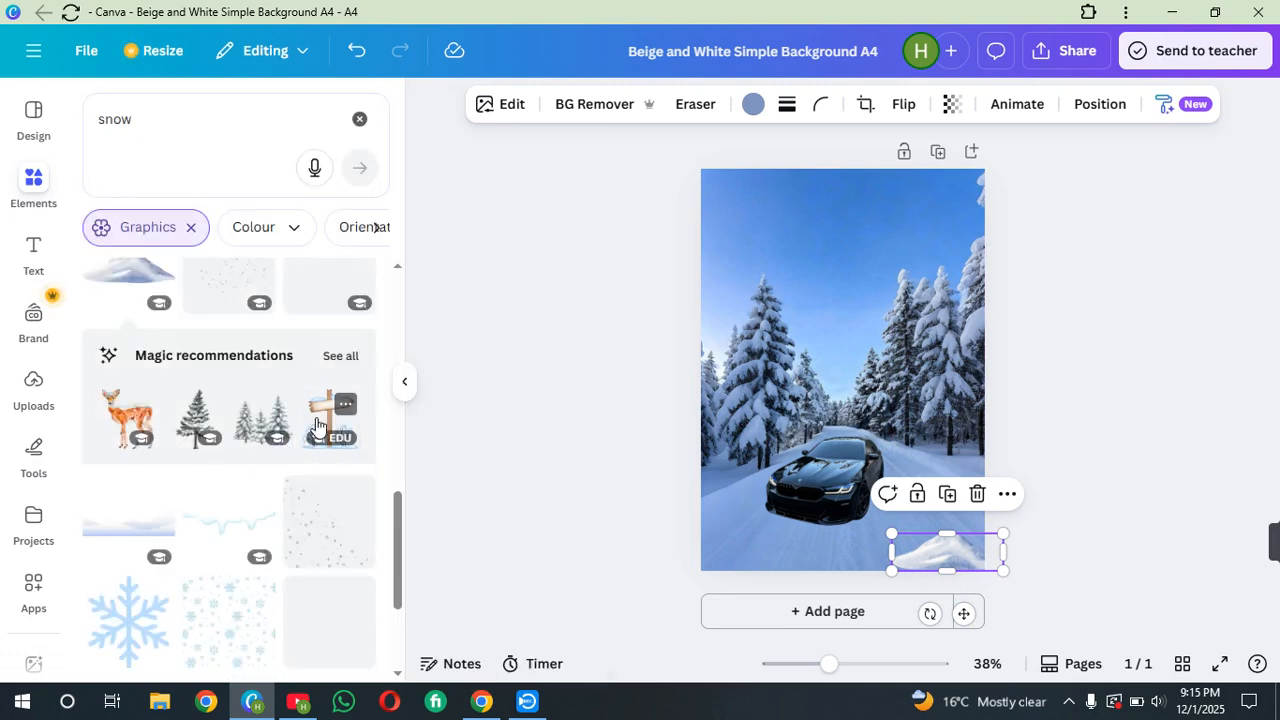
pyautogui.click(316, 425)
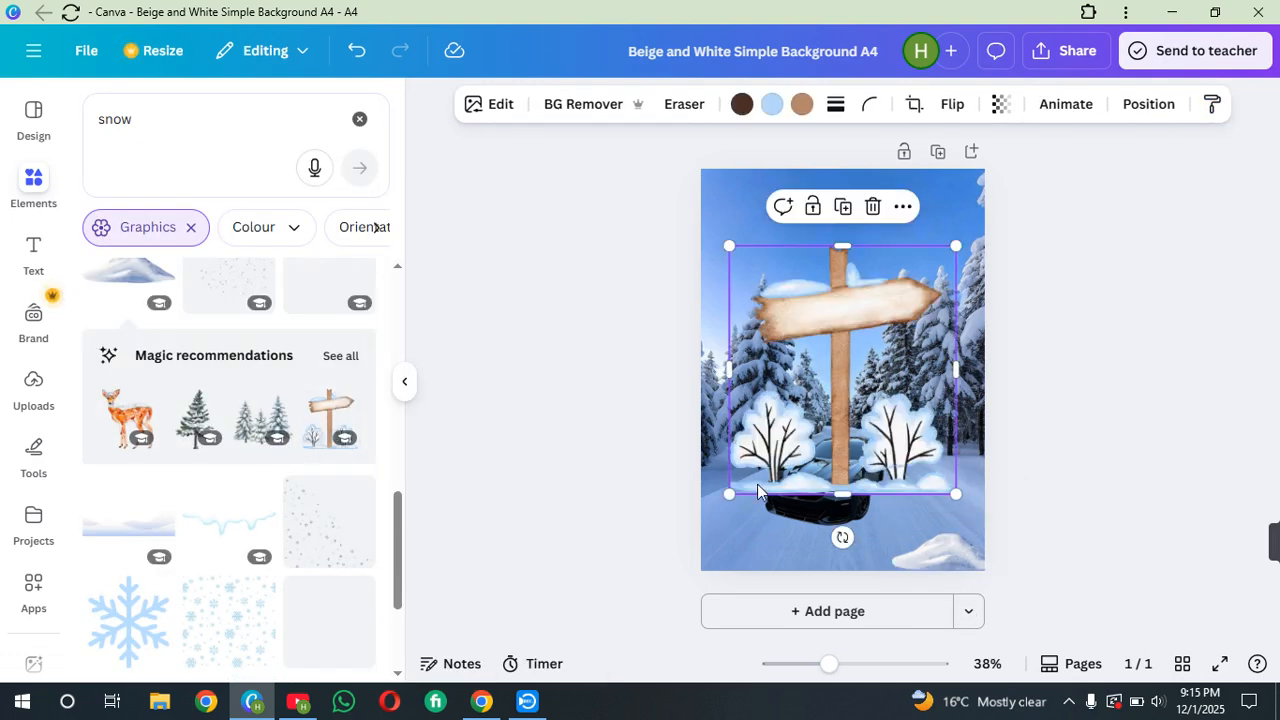
pyautogui.moveTo(731, 492)
pyautogui.mouseDown()
pyautogui.moveTo(857, 333)
pyautogui.moveTo(871, 339)
pyautogui.moveTo(760, 546)
pyautogui.moveTo(748, 507)
pyautogui.mouseUp()
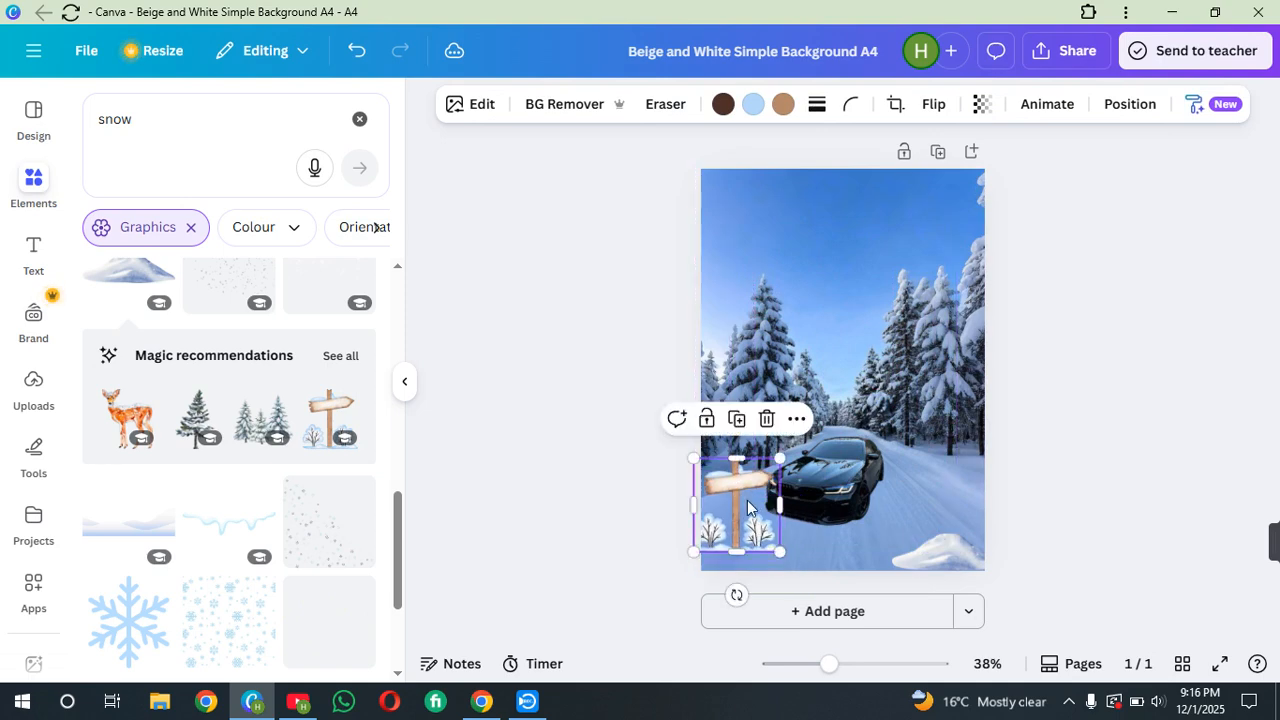
# Nudge the snow mound down to the page's bottom edge
pyautogui.click(944, 540)
pyautogui.moveTo(946, 546); pyautogui.dragTo(947, 556)
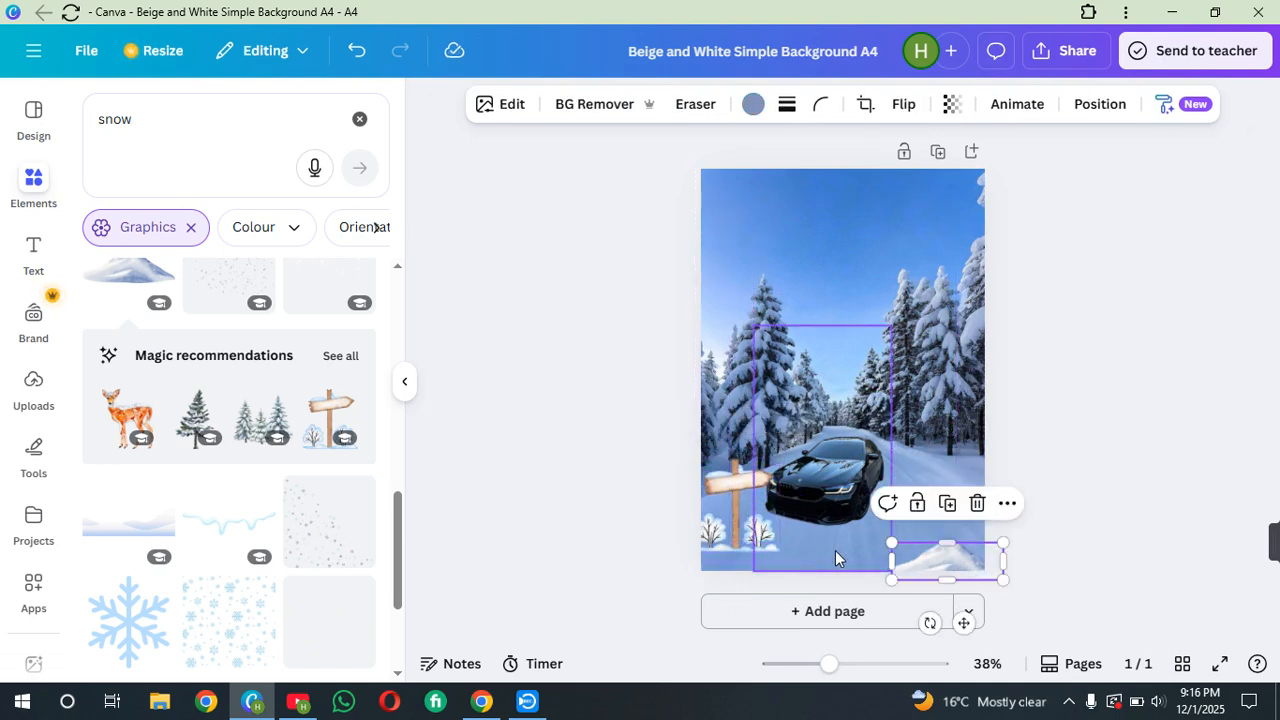
# Shrink the signpost graphic further, then delete it
pyautogui.click(742, 528)
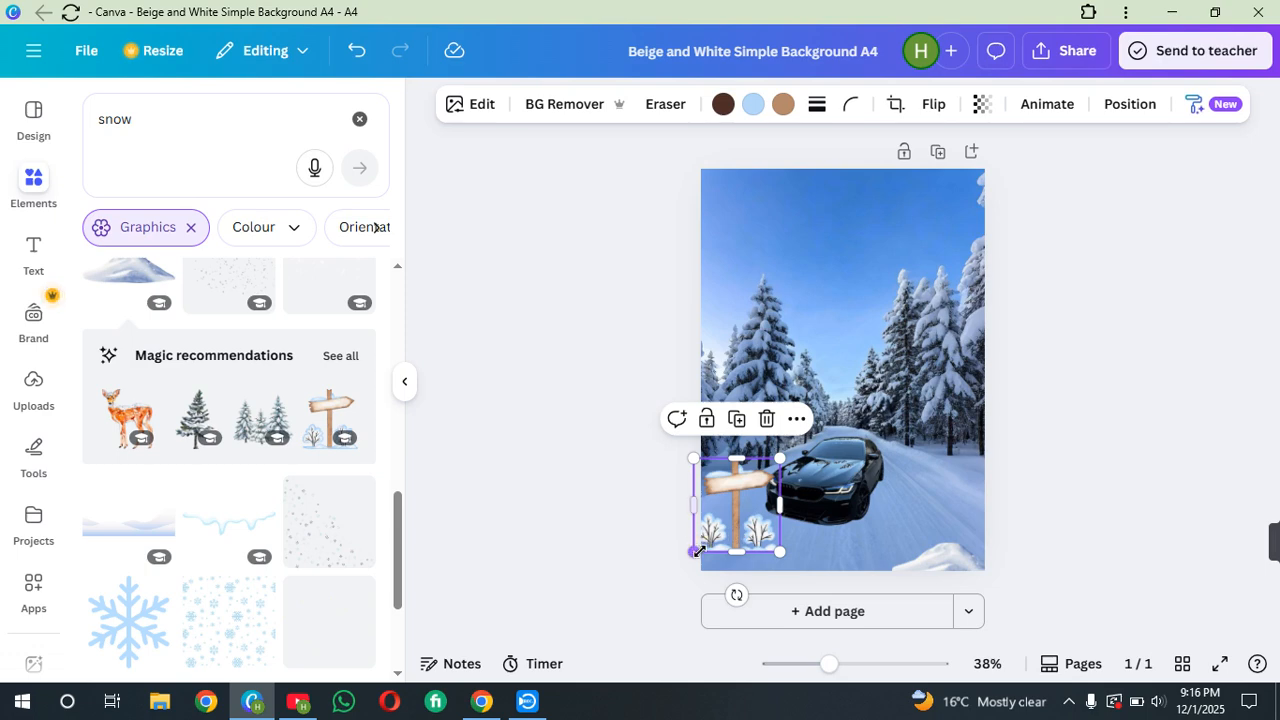
pyautogui.moveTo(695, 551); pyautogui.dragTo(725, 524)
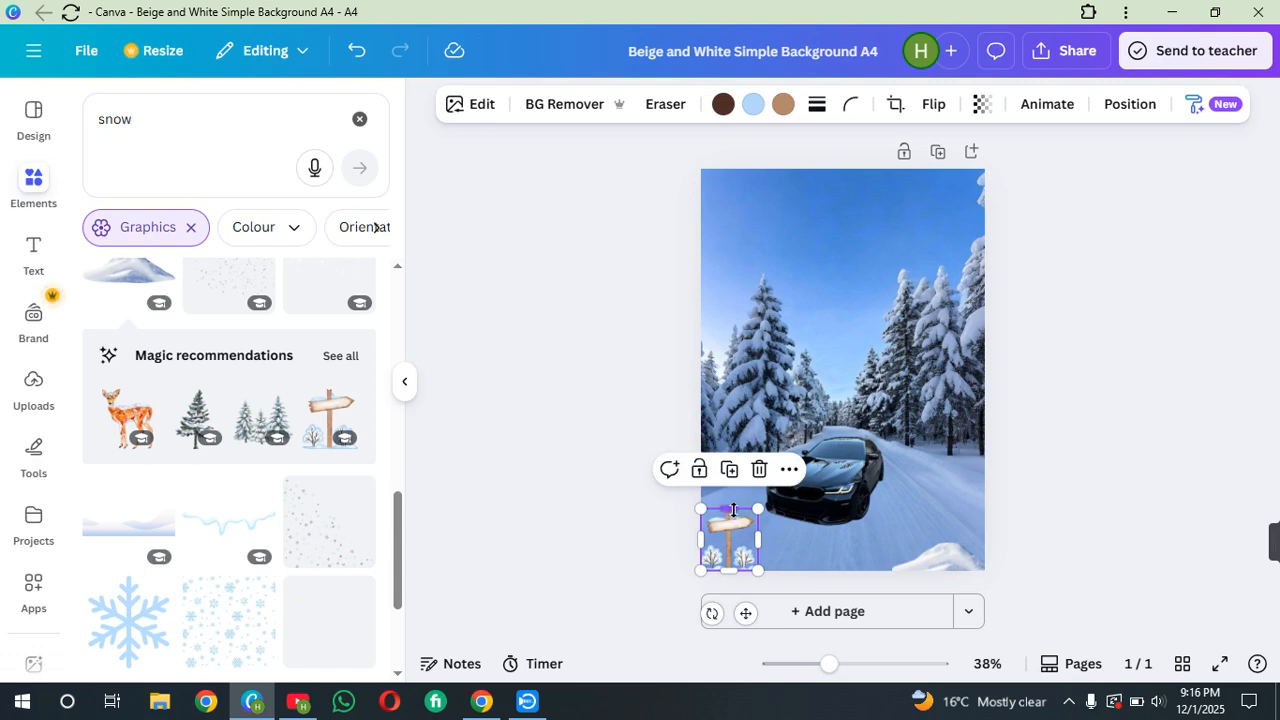
pyautogui.click(759, 469)
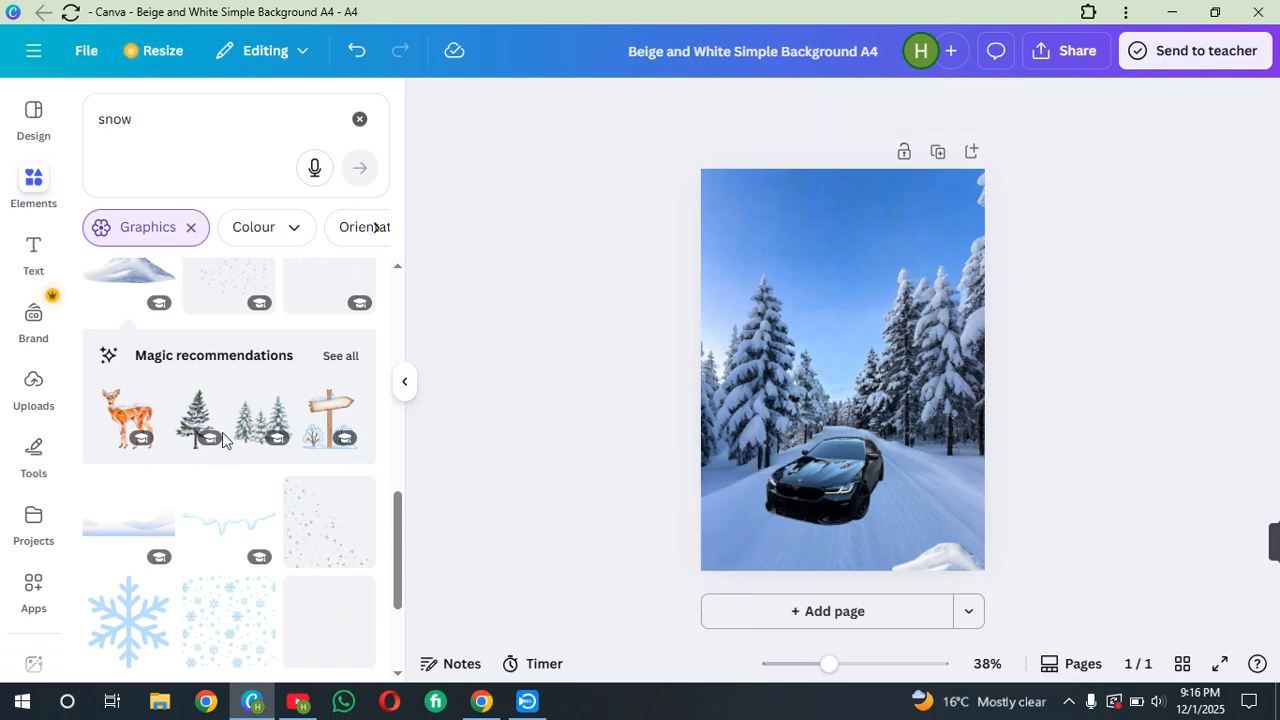
# Scroll through the snow graphics results
pyautogui.scroll(-5, 222, 440)
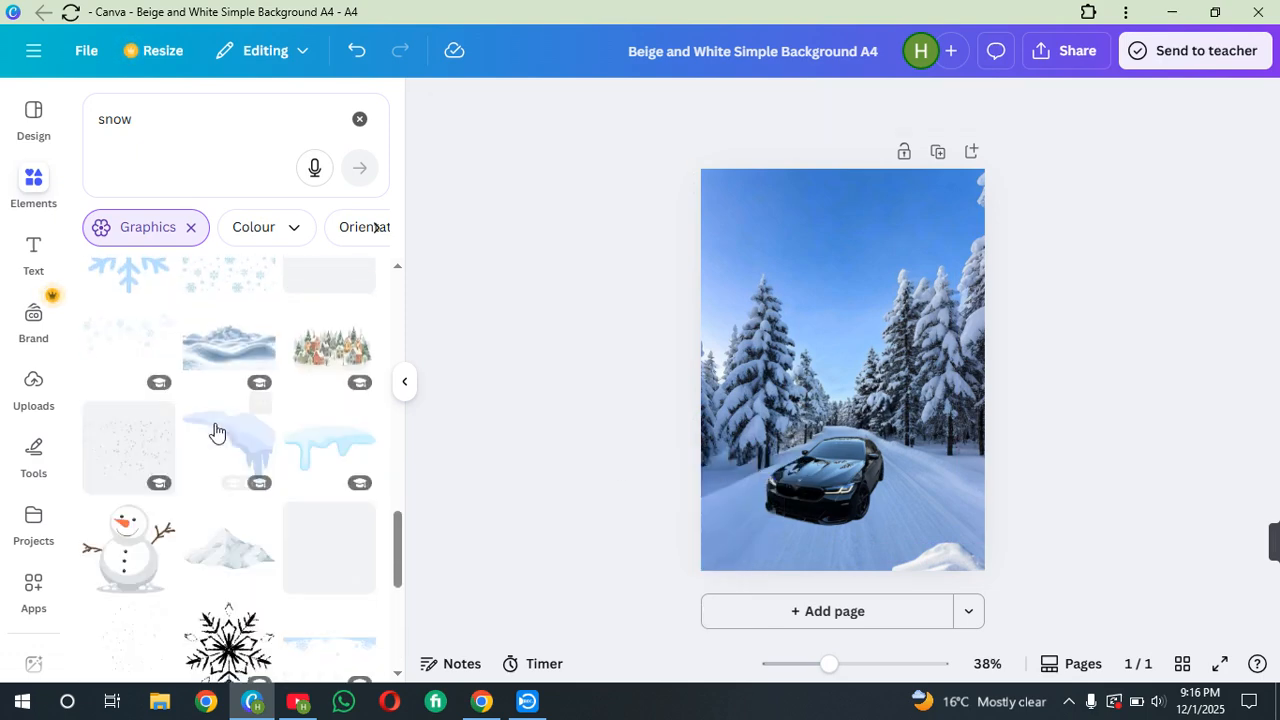
pyautogui.scroll(-2, 215, 431)
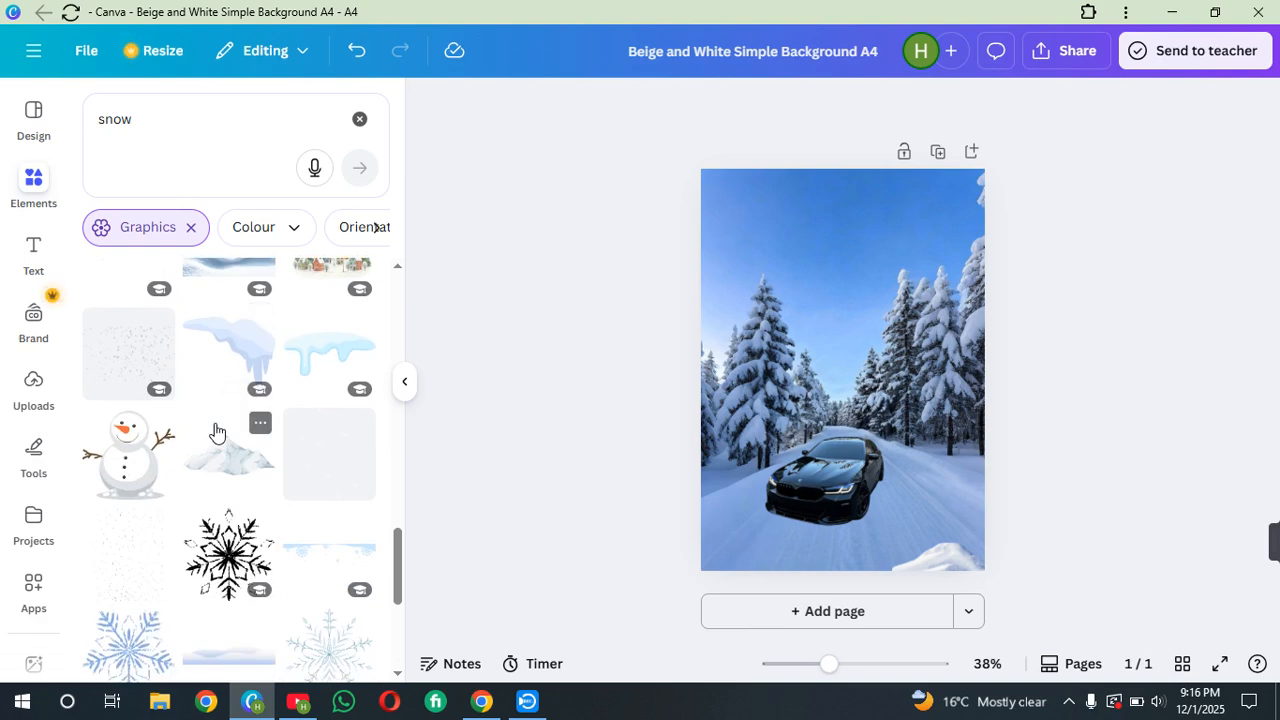
pyautogui.scroll(-2, 217, 431)
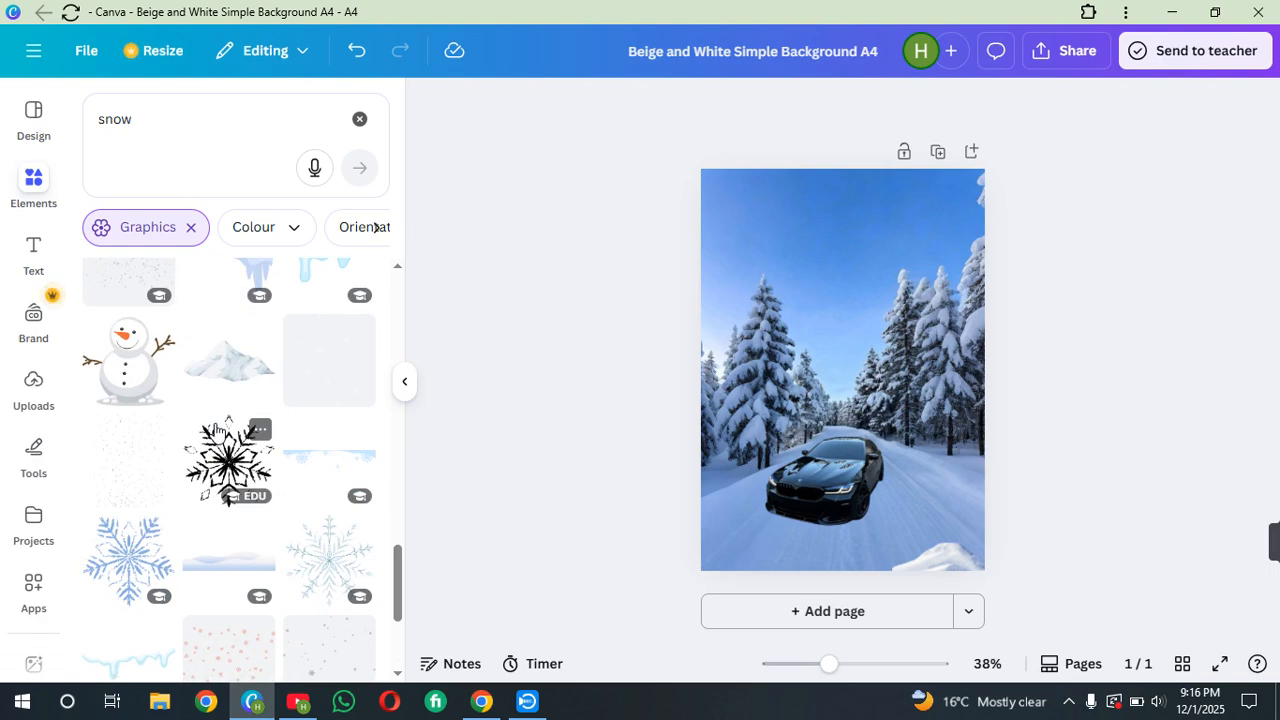
pyautogui.scroll(-8, 215, 430)
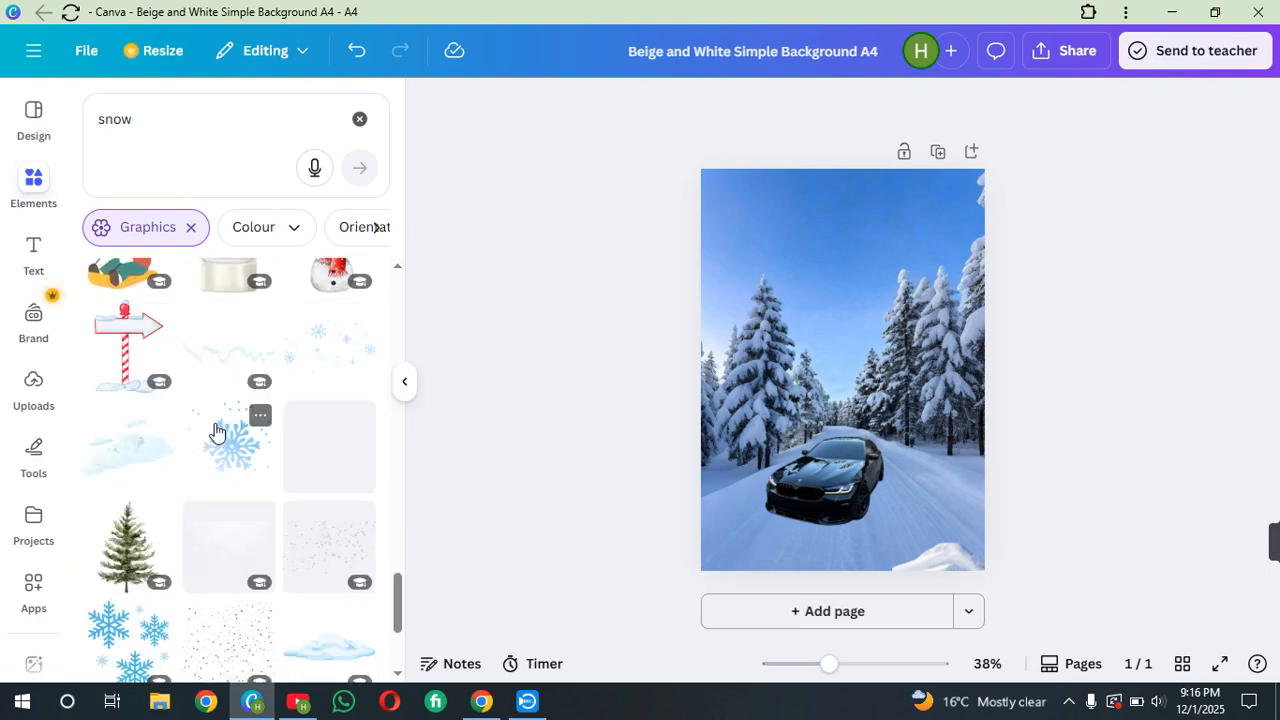
pyautogui.scroll(-3, 217, 431)
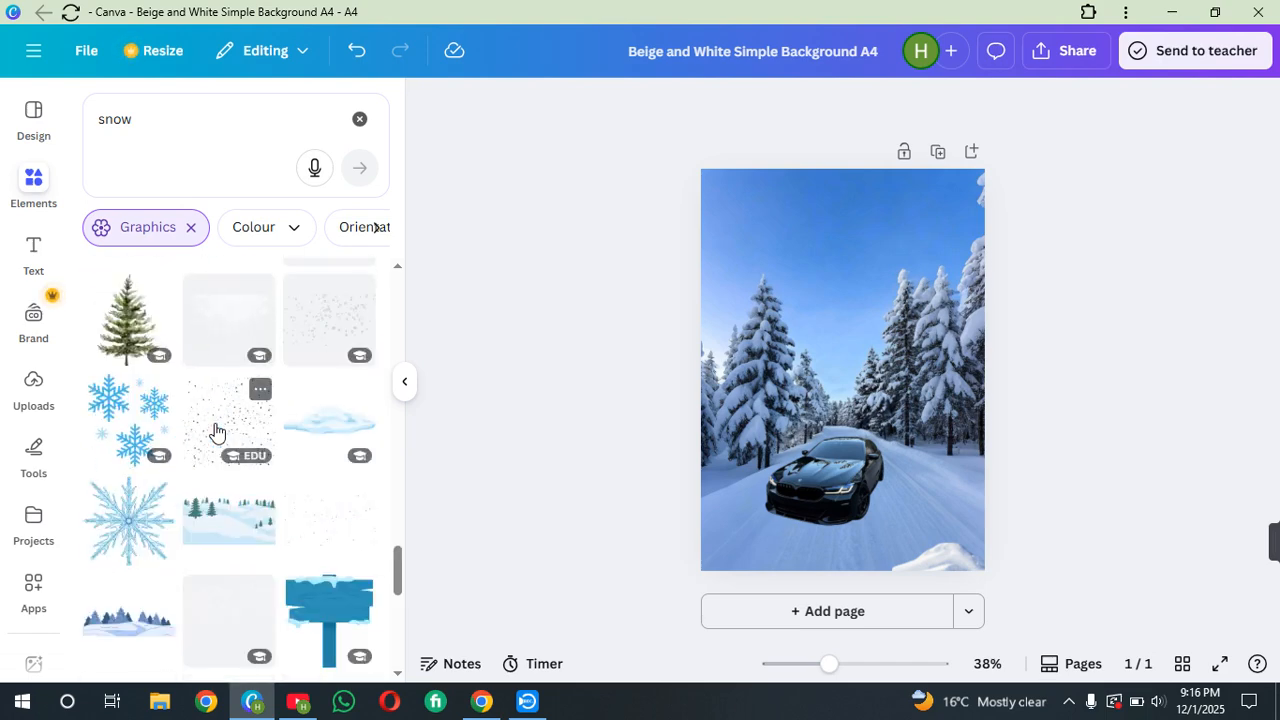
pyautogui.scroll(-3, 217, 427)
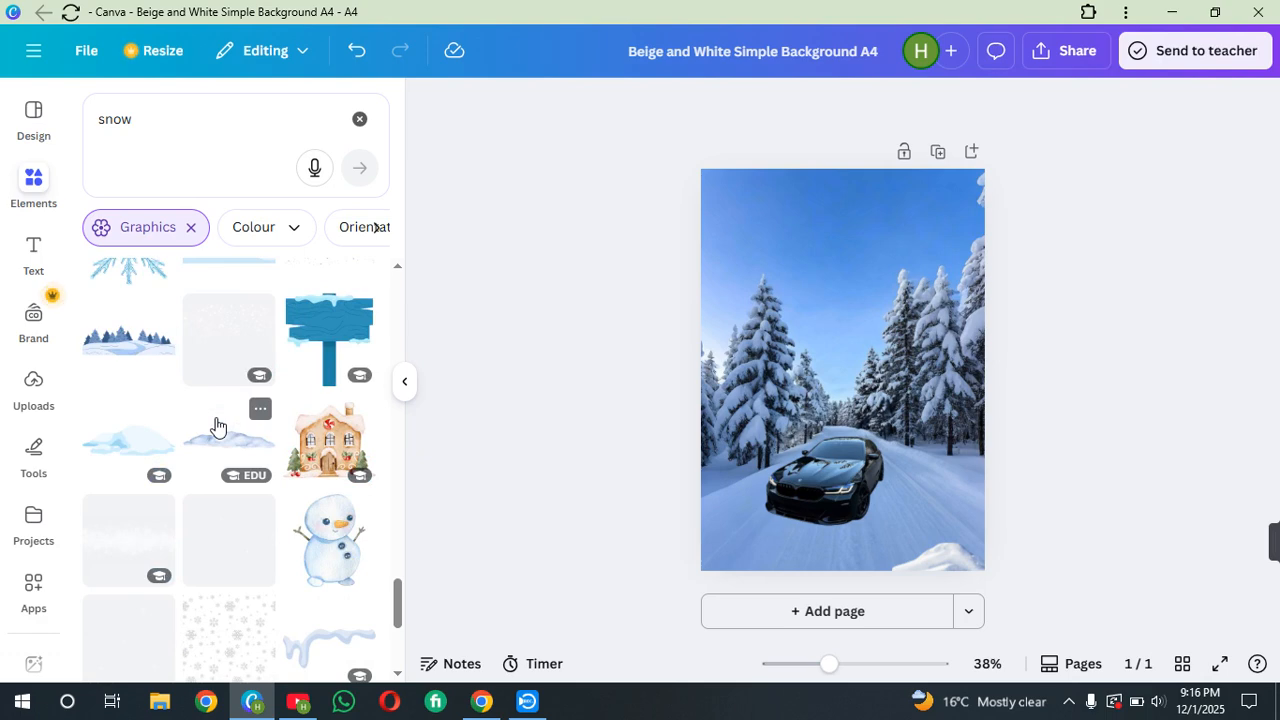
pyautogui.scroll(-3, 217, 427)
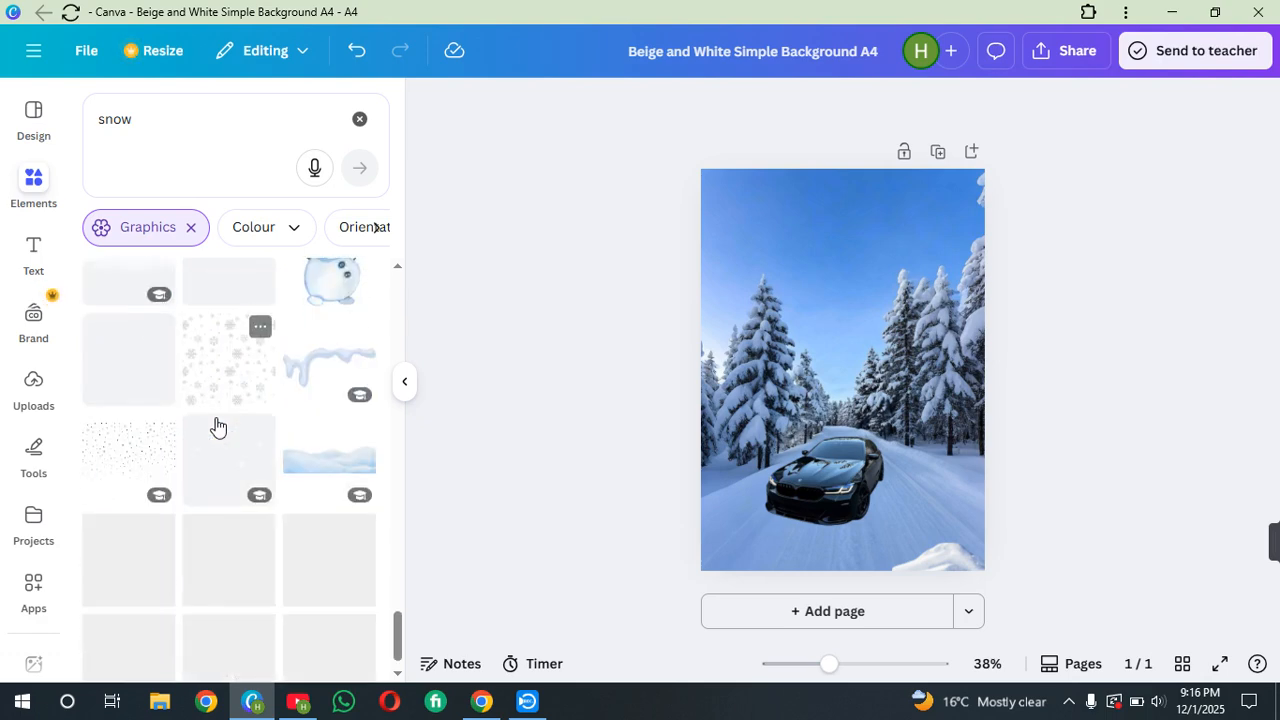
# Search the elements for "snow falling"
pyautogui.click(209, 116)
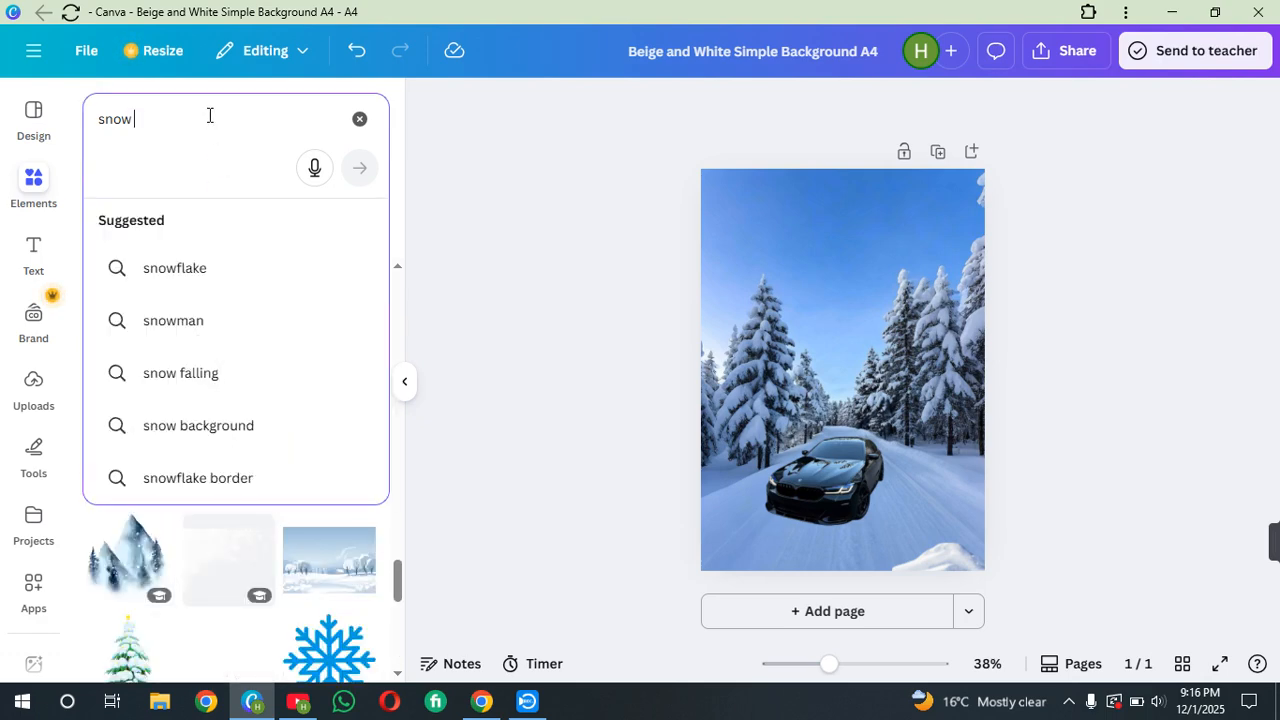
pyautogui.write('fa')
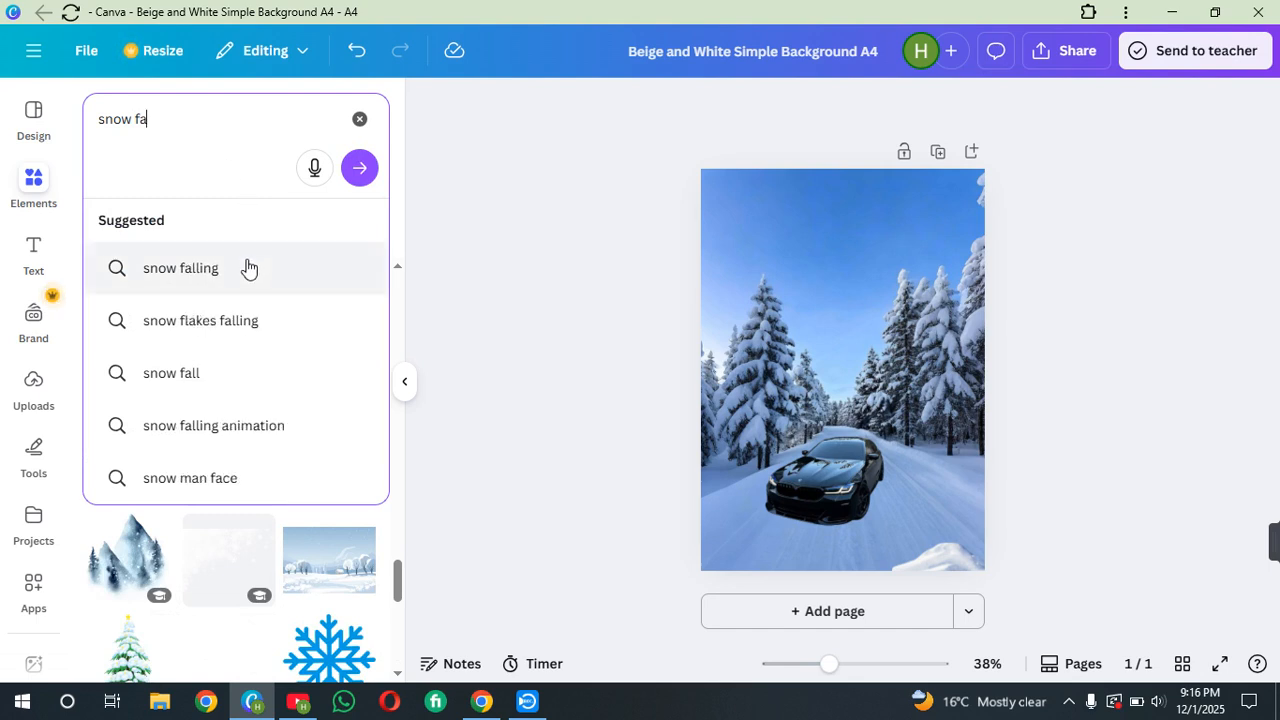
pyautogui.click(246, 322)
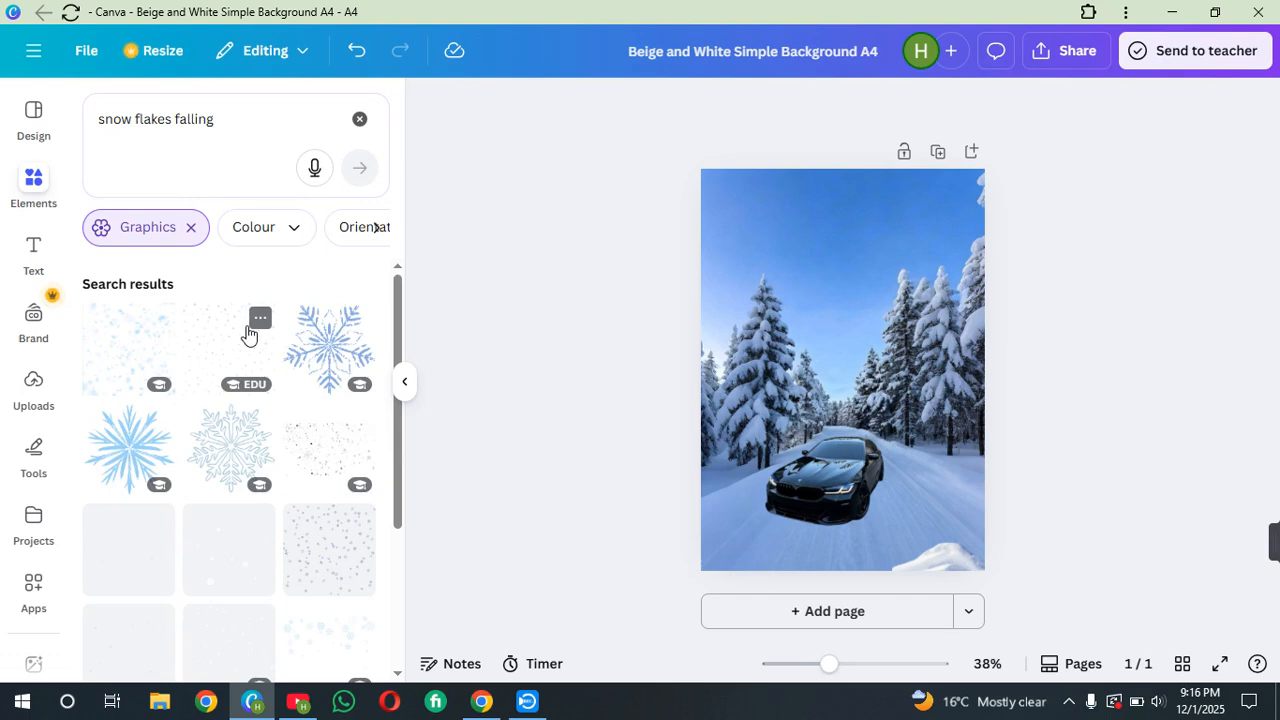
pyautogui.click(175, 120)
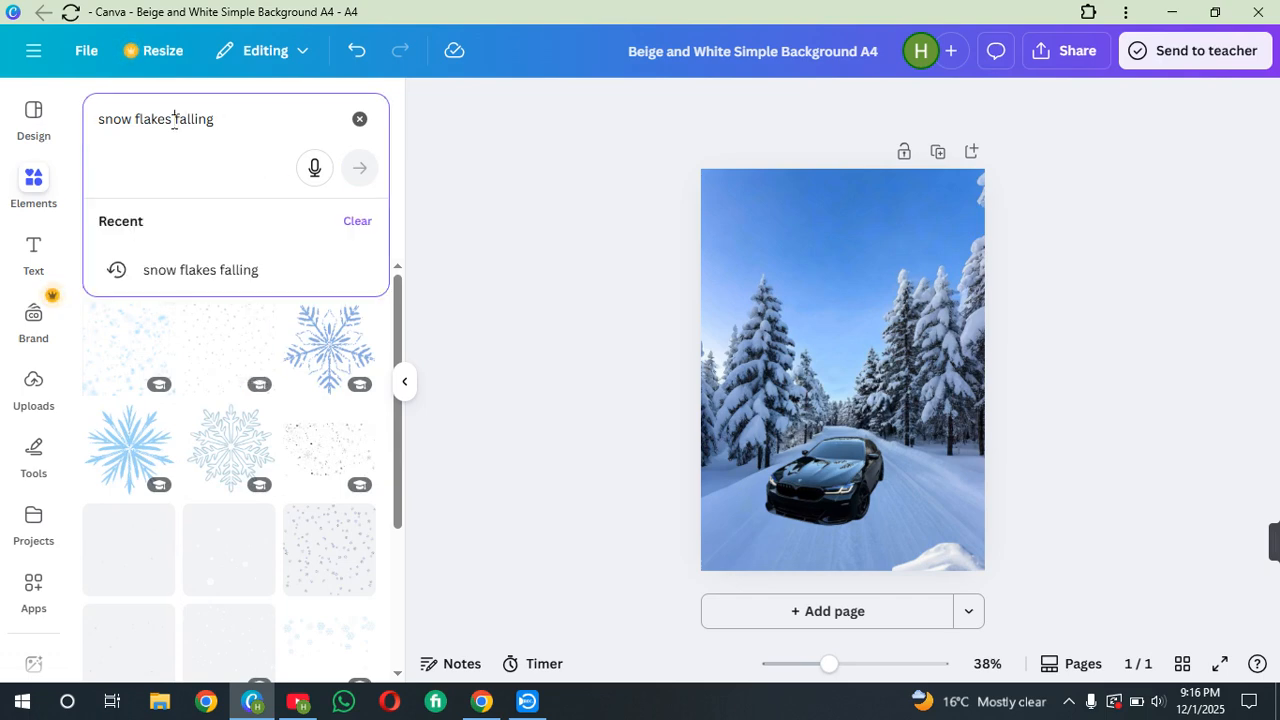
pyautogui.press('BackSpace')
pyautogui.press('BackSpace')
pyautogui.press('BackSpace')
pyautogui.press('BackSpace')
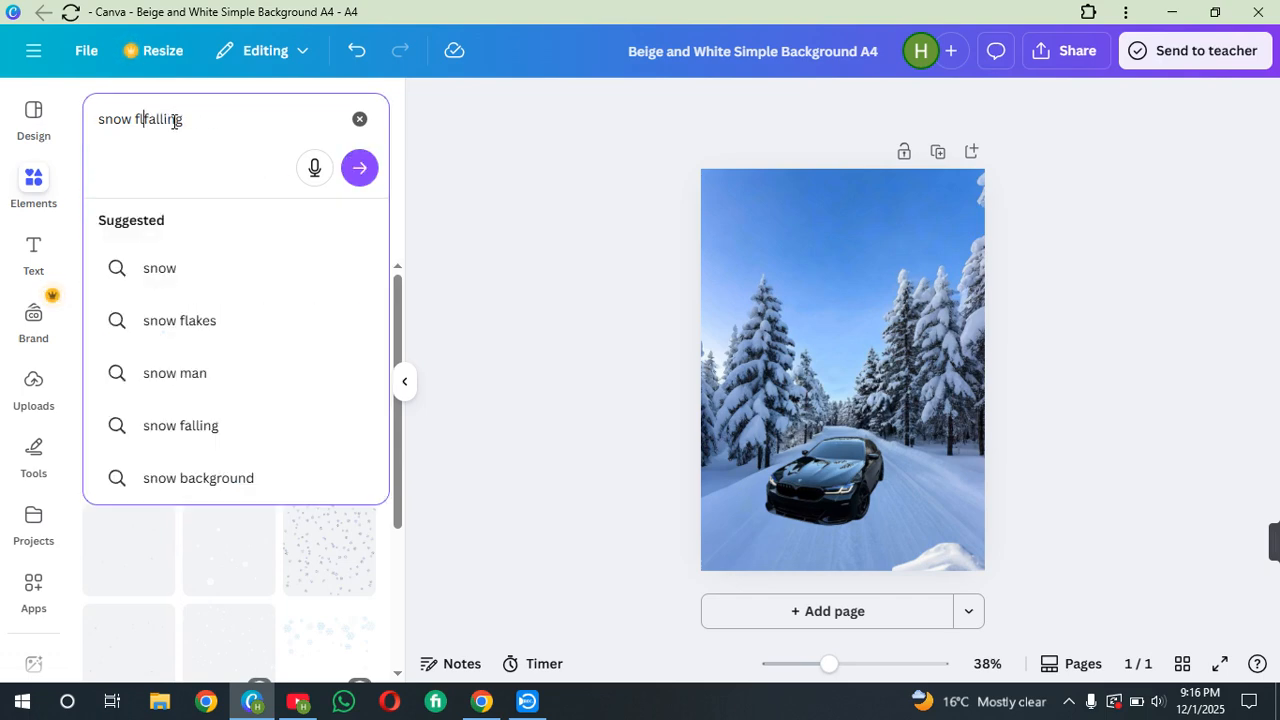
pyautogui.press('Return')
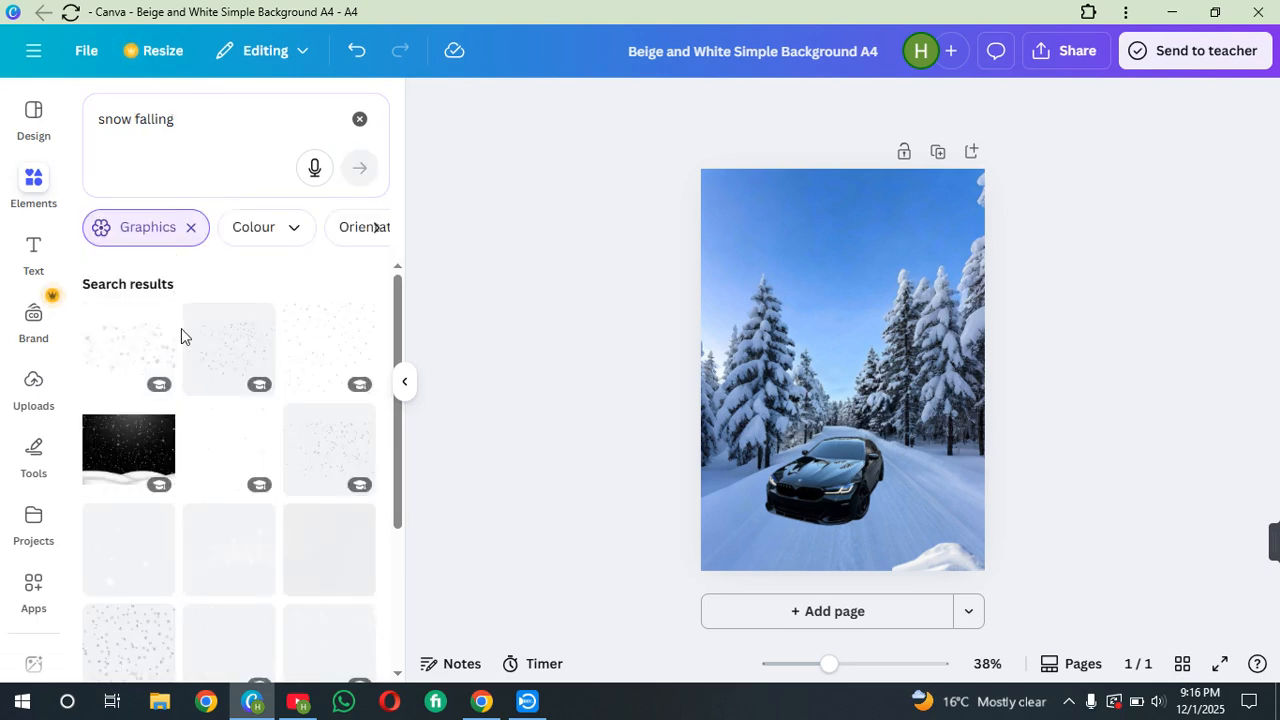
# Add a falling snow graphic and move it down over the car
pyautogui.scroll(-2, 181, 328)
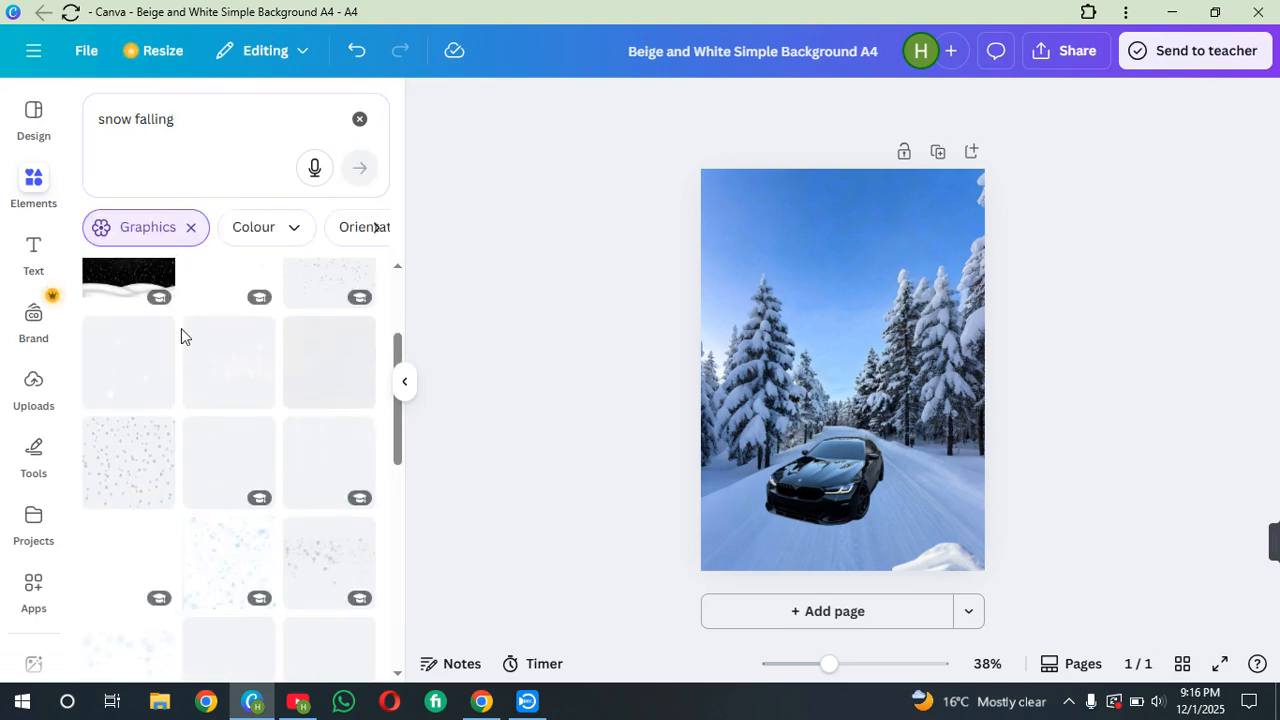
pyautogui.scroll(-2, 181, 328)
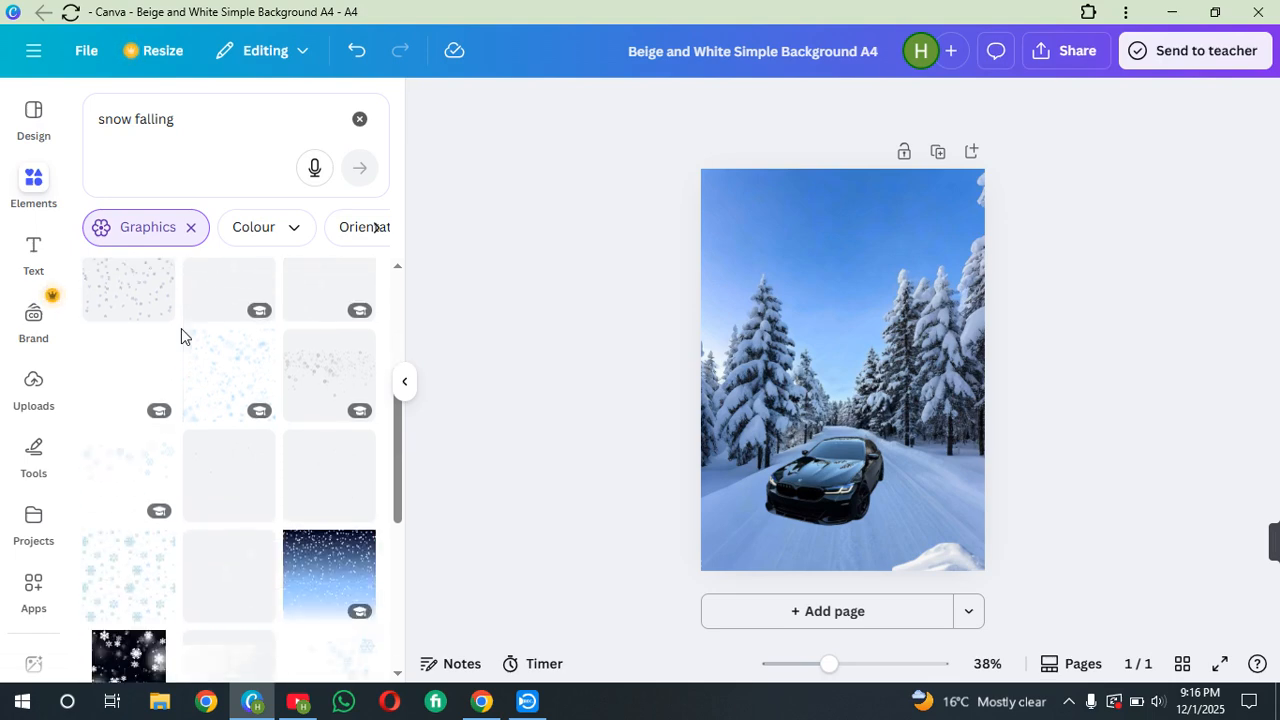
pyautogui.scroll(3, 262, 355)
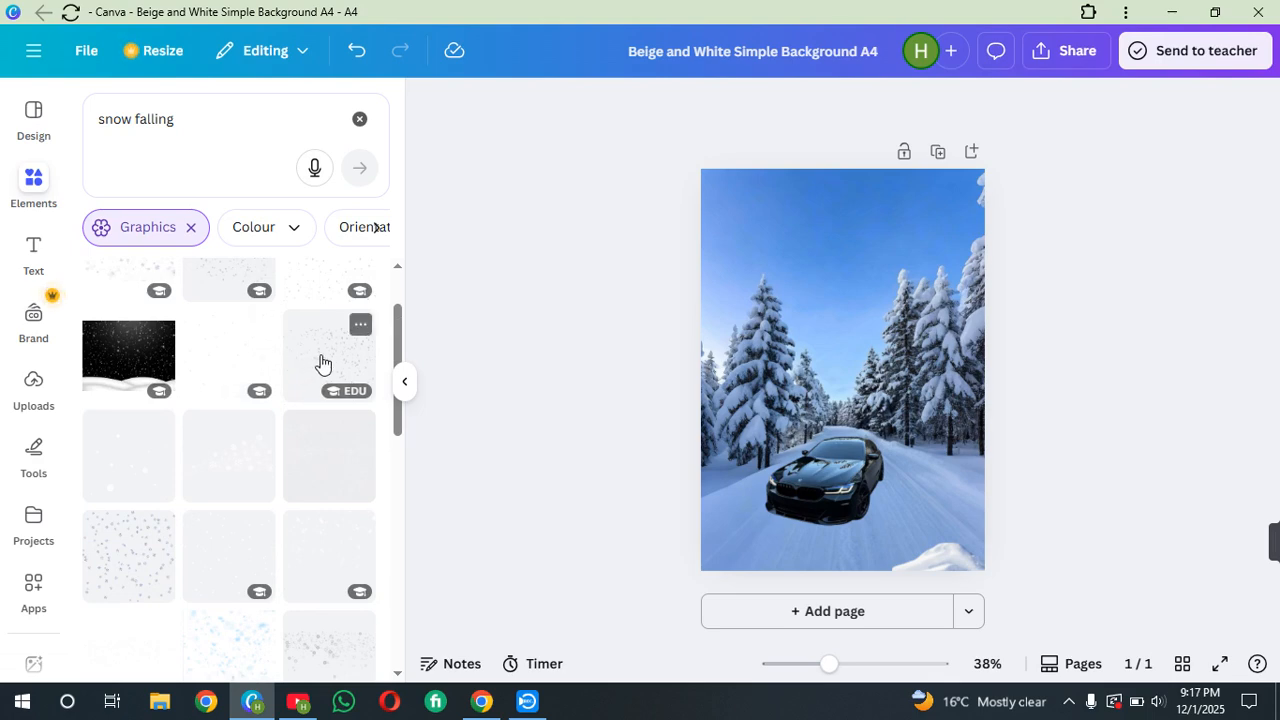
pyautogui.click(321, 362)
pyautogui.moveTo(854, 352); pyautogui.dragTo(847, 465)
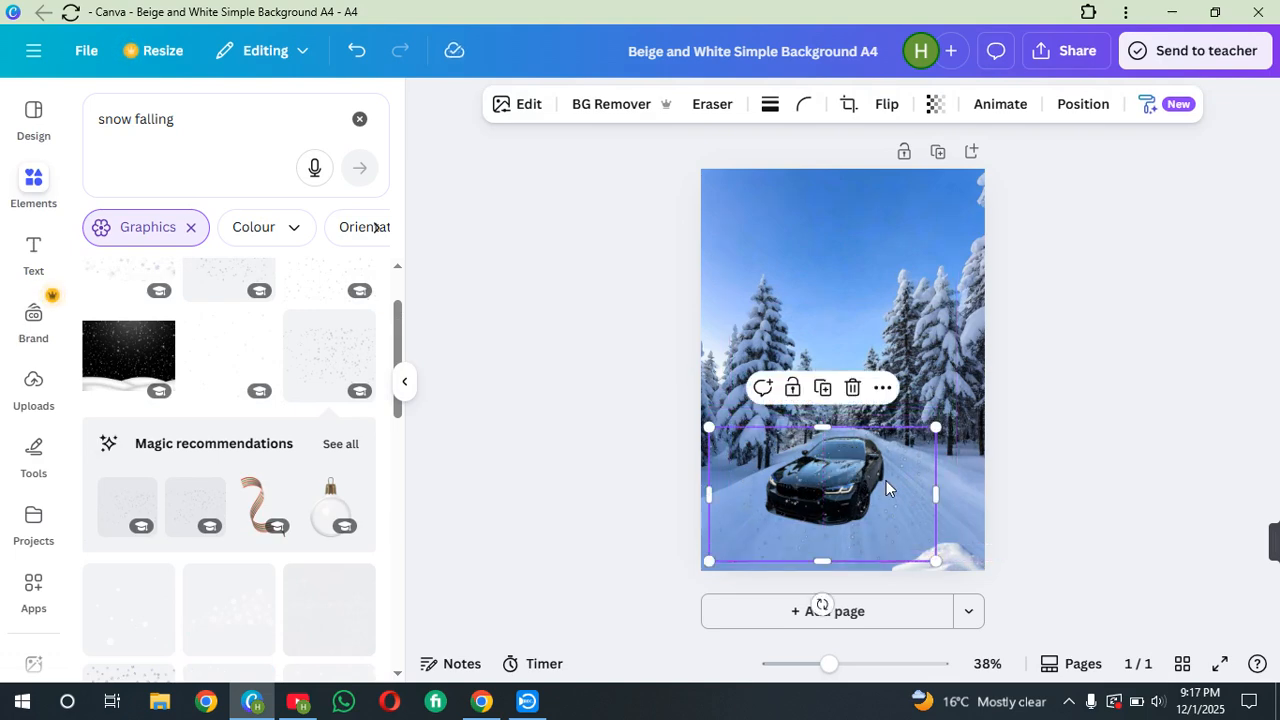
# Move the snow mound slightly left along the bottom edge
pyautogui.click(960, 556)
pyautogui.moveTo(955, 551); pyautogui.dragTo(874, 557)
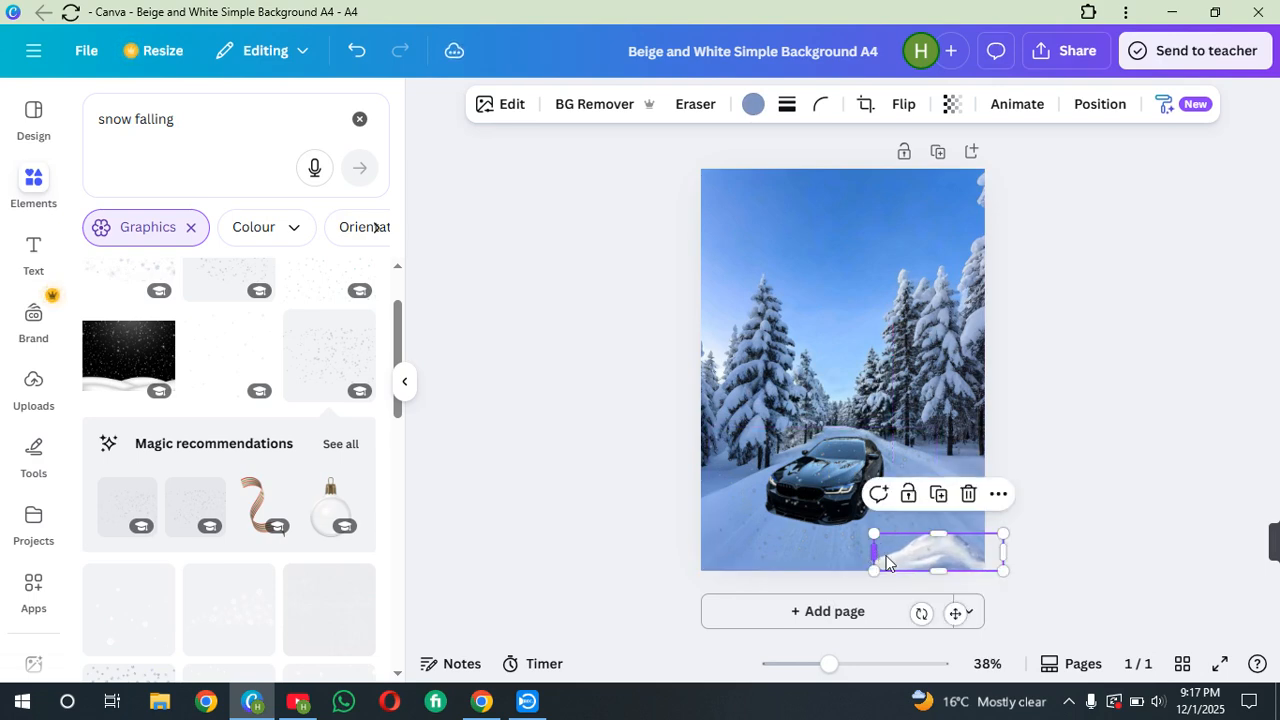
# Move the falling snow graphic down and stretch it to cover the lower part of the page around the car
pyautogui.click(829, 487)
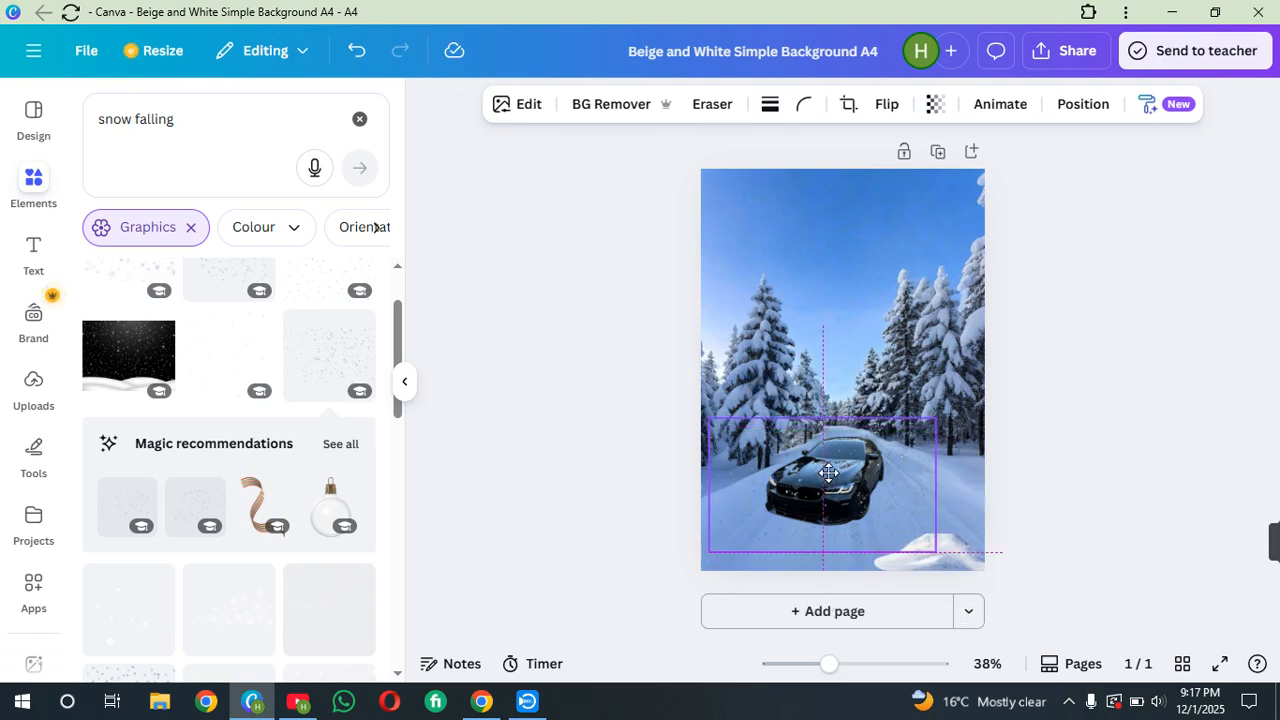
pyautogui.moveTo(817, 541); pyautogui.dragTo(817, 556)
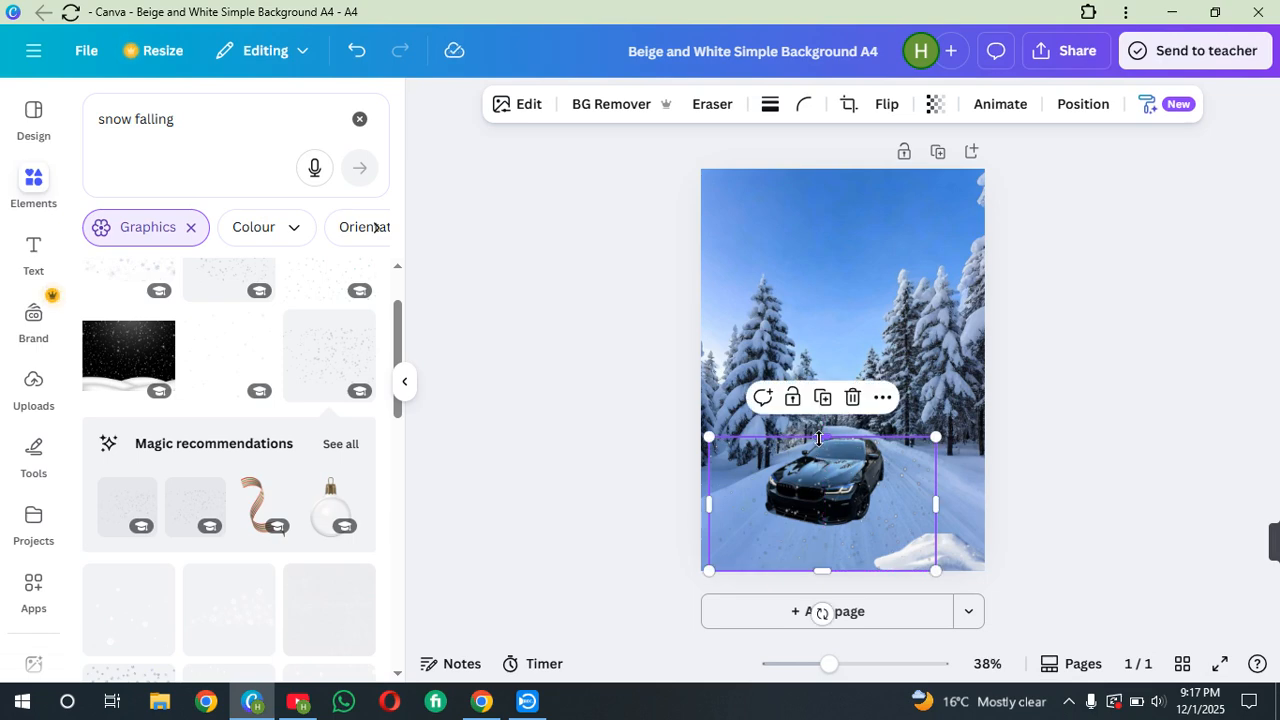
pyautogui.moveTo(818, 437); pyautogui.dragTo(818, 425)
pyautogui.moveTo(711, 491); pyautogui.dragTo(706, 496)
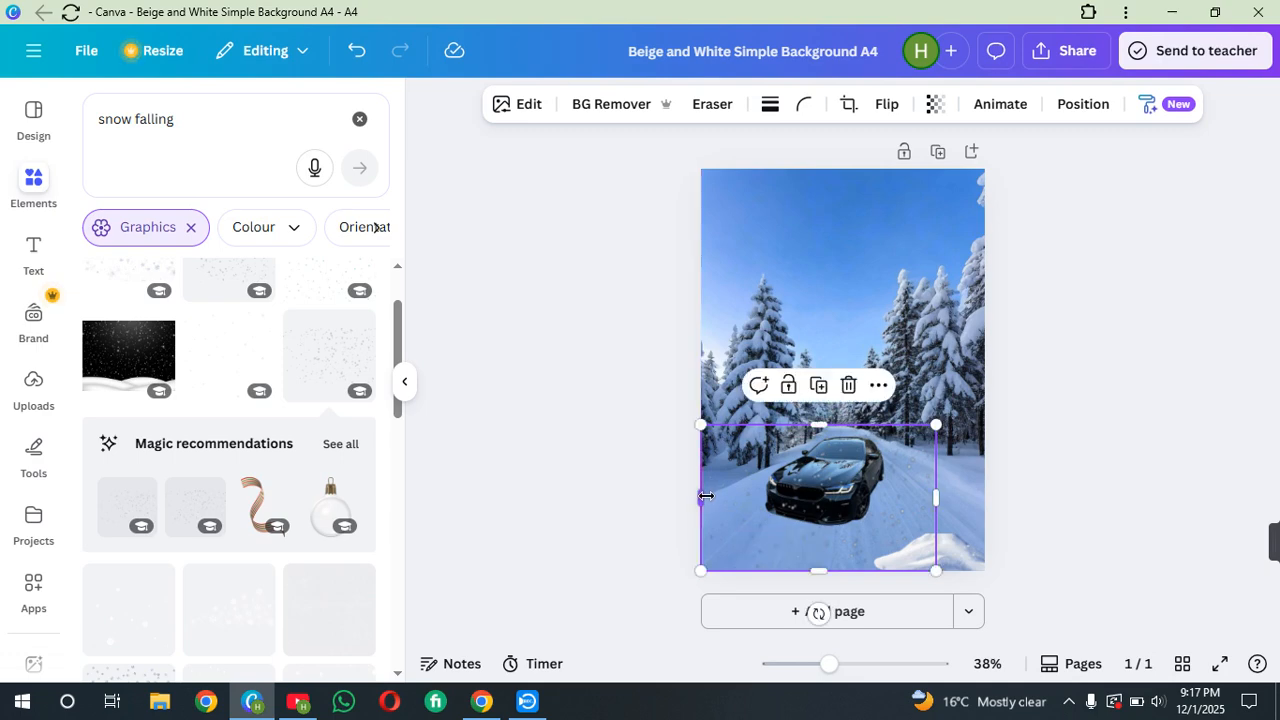
# Clear the element search and search for "fog"
pyautogui.click(359, 119)
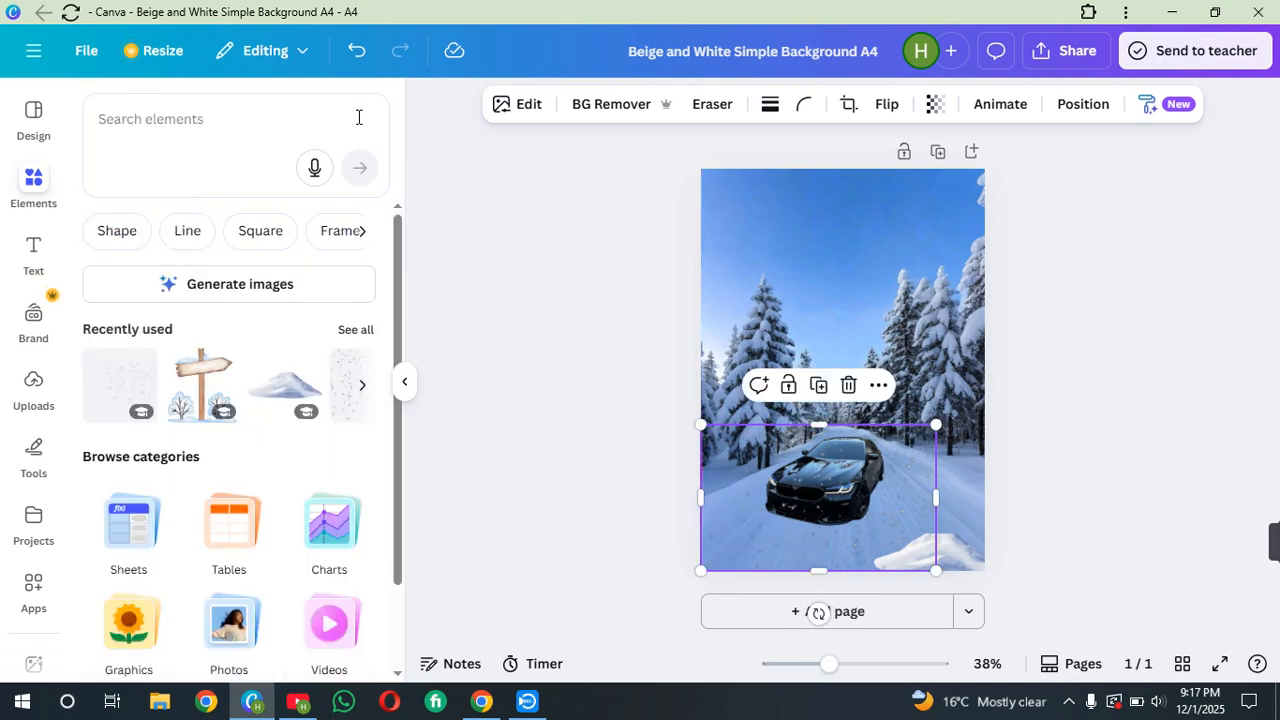
pyautogui.click(296, 111)
pyautogui.write('fog')
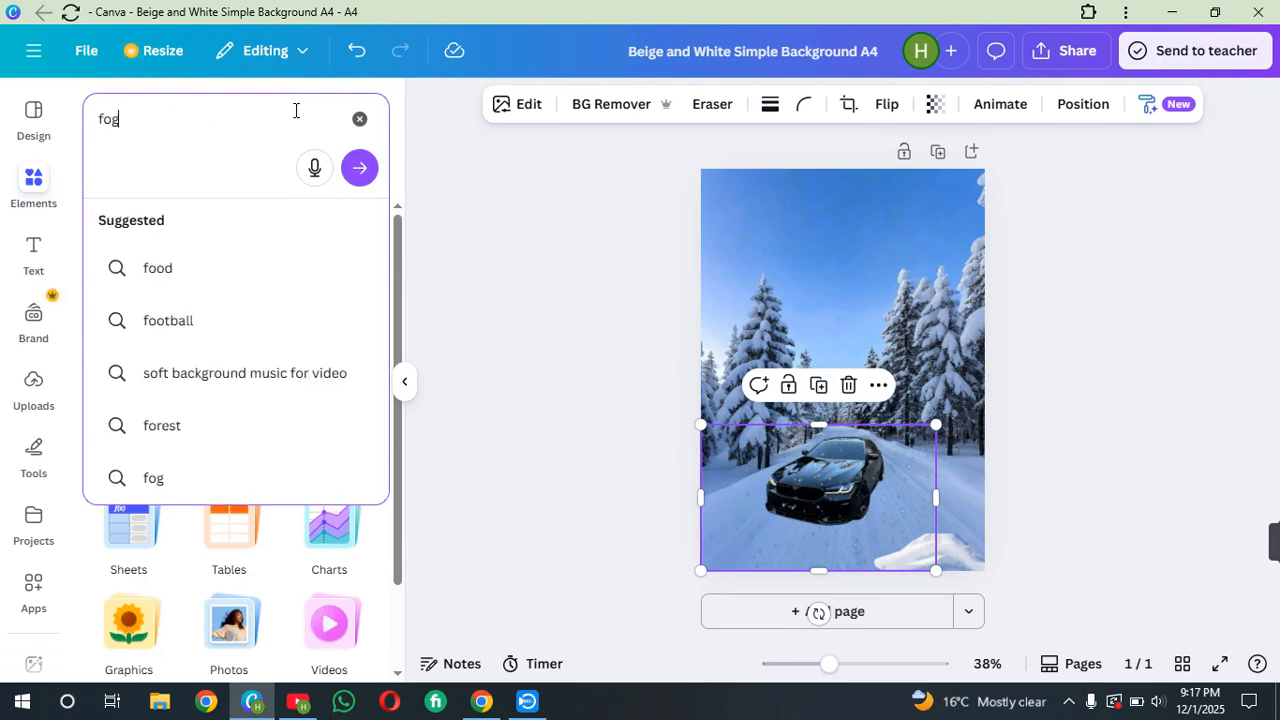
pyautogui.press('Return')
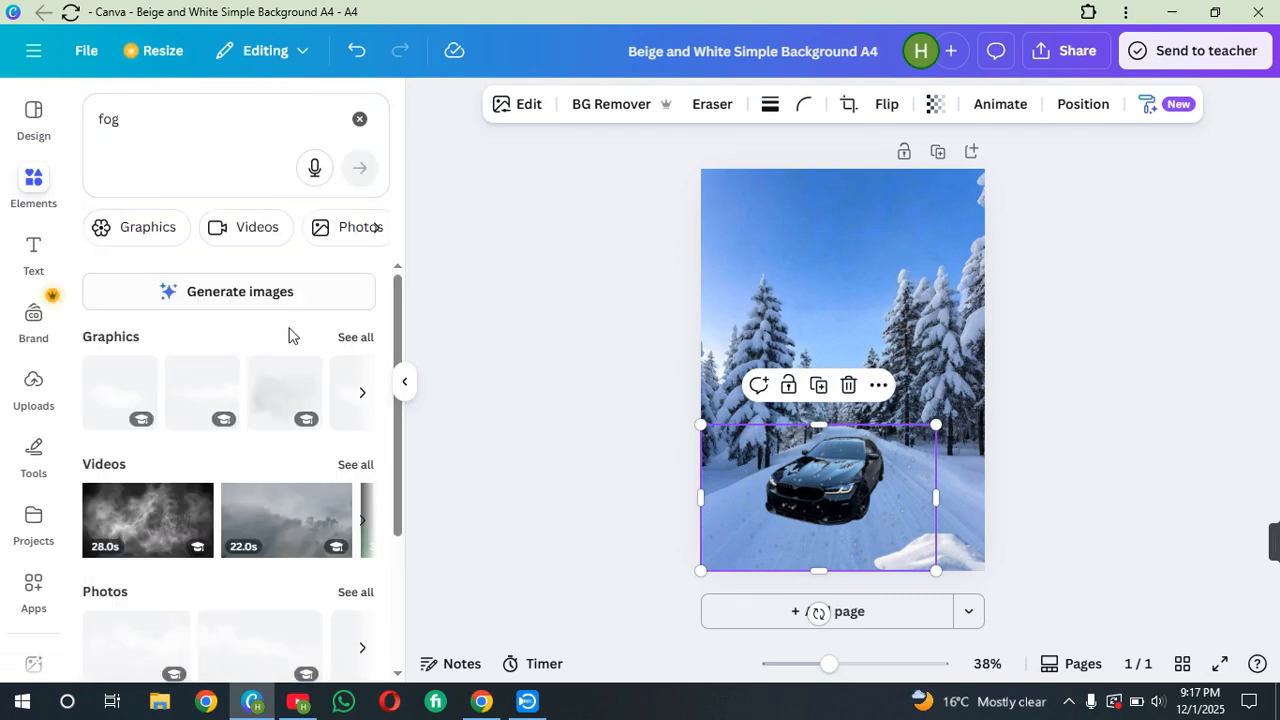
# Open all fog graphics, add a fog graphic and move it down over the car
pyautogui.click(358, 337)
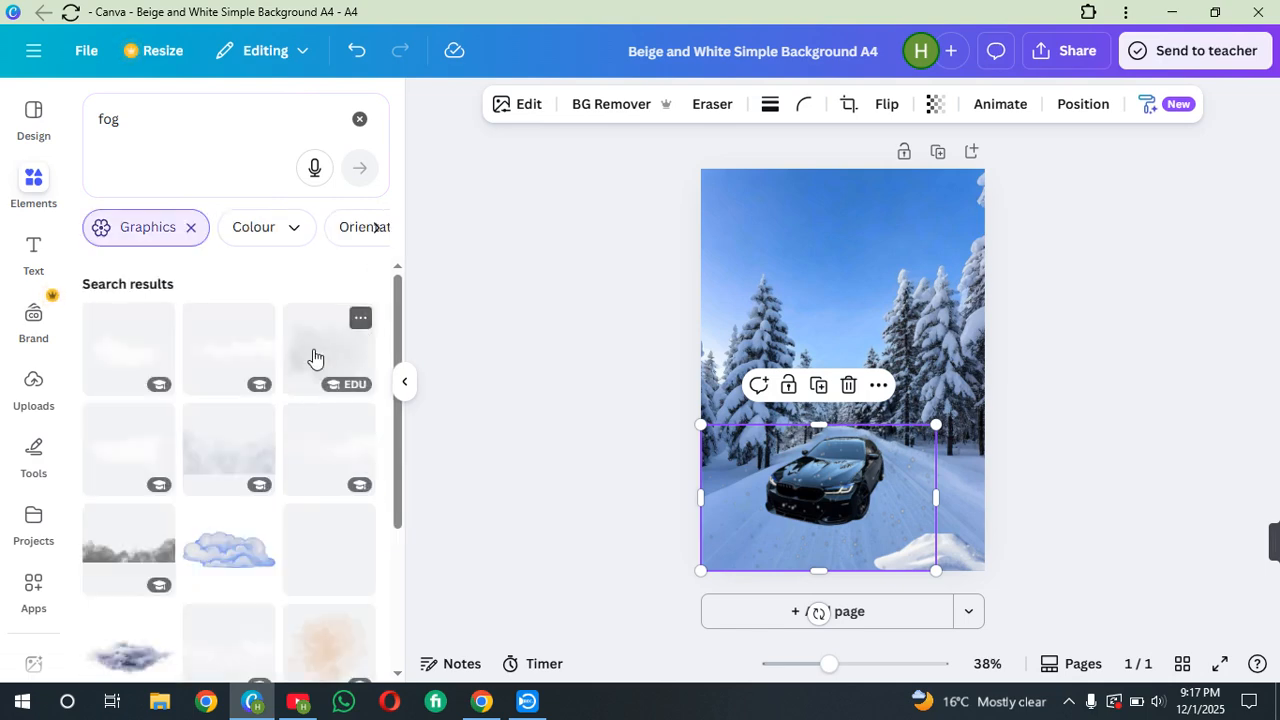
pyautogui.click(229, 446)
pyautogui.moveTo(824, 380); pyautogui.dragTo(800, 470)
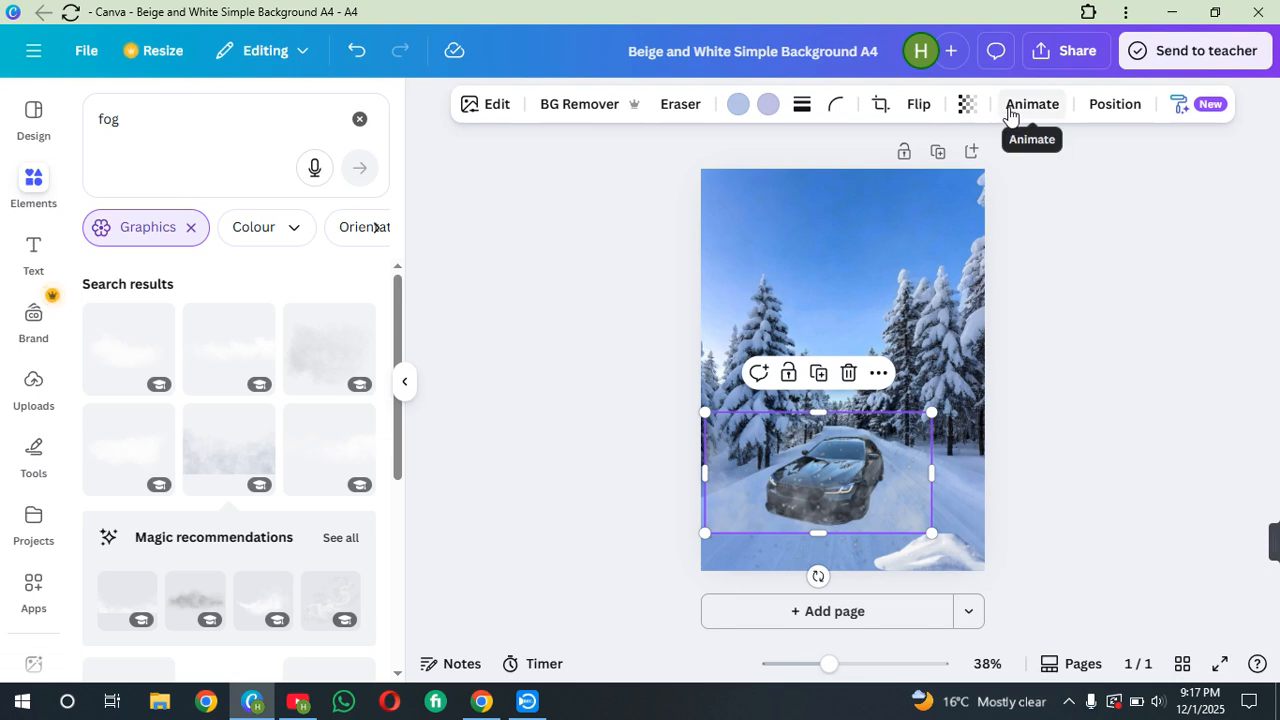
# Set the fog graphic's transparency to 72 and nudge it slightly down and left
pyautogui.click(968, 107)
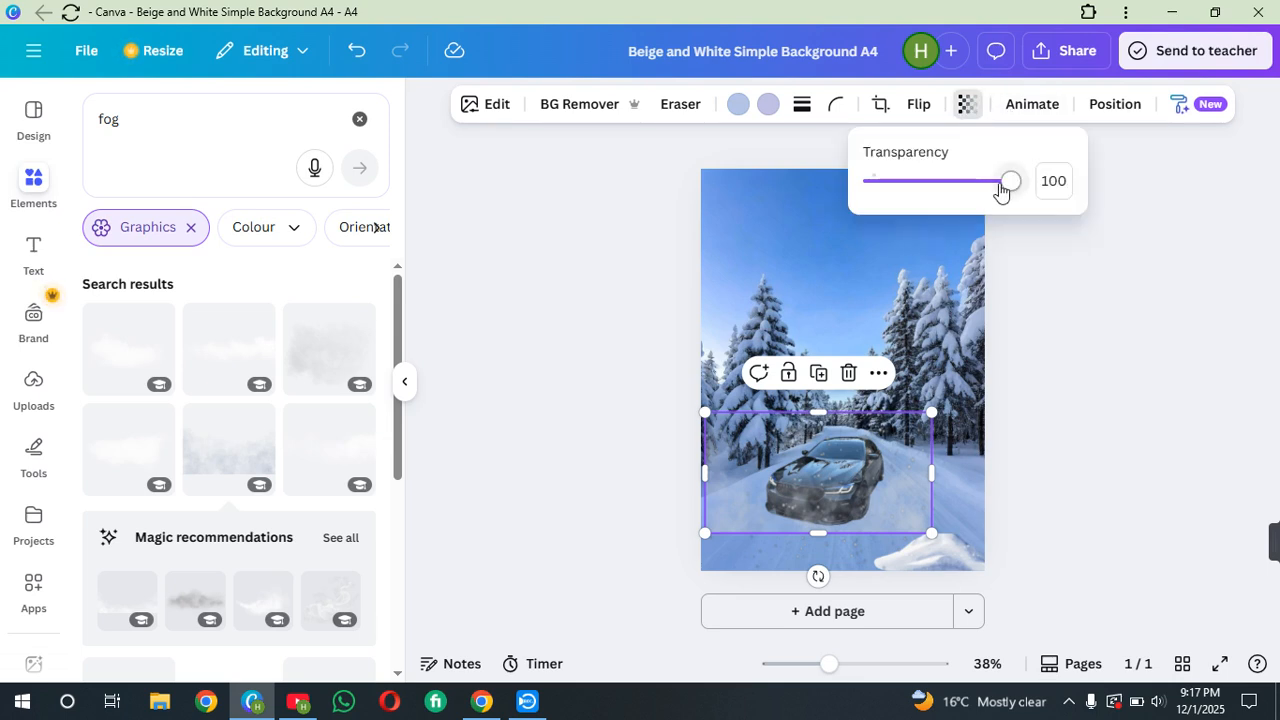
pyautogui.moveTo(1005, 181); pyautogui.dragTo(974, 210)
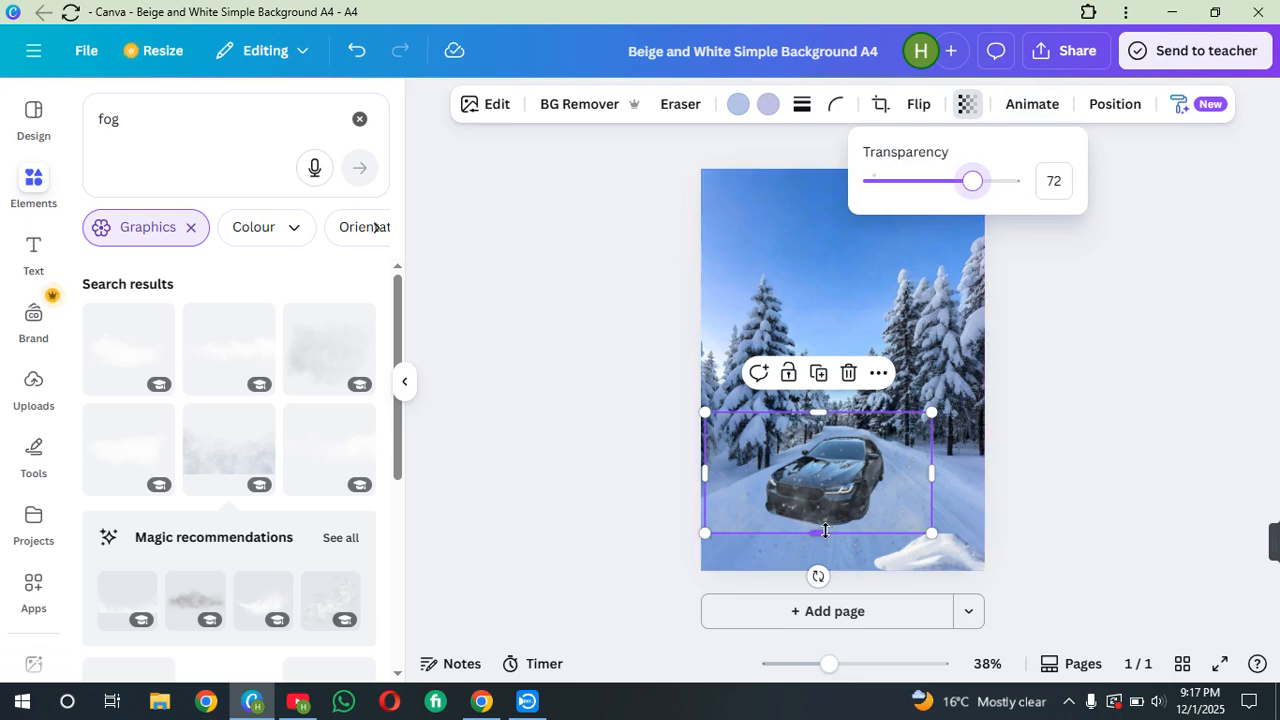
pyautogui.moveTo(825, 530)
pyautogui.mouseDown()
pyautogui.moveTo(822, 568)
pyautogui.moveTo(823, 507)
pyautogui.moveTo(814, 517)
pyautogui.mouseUp()
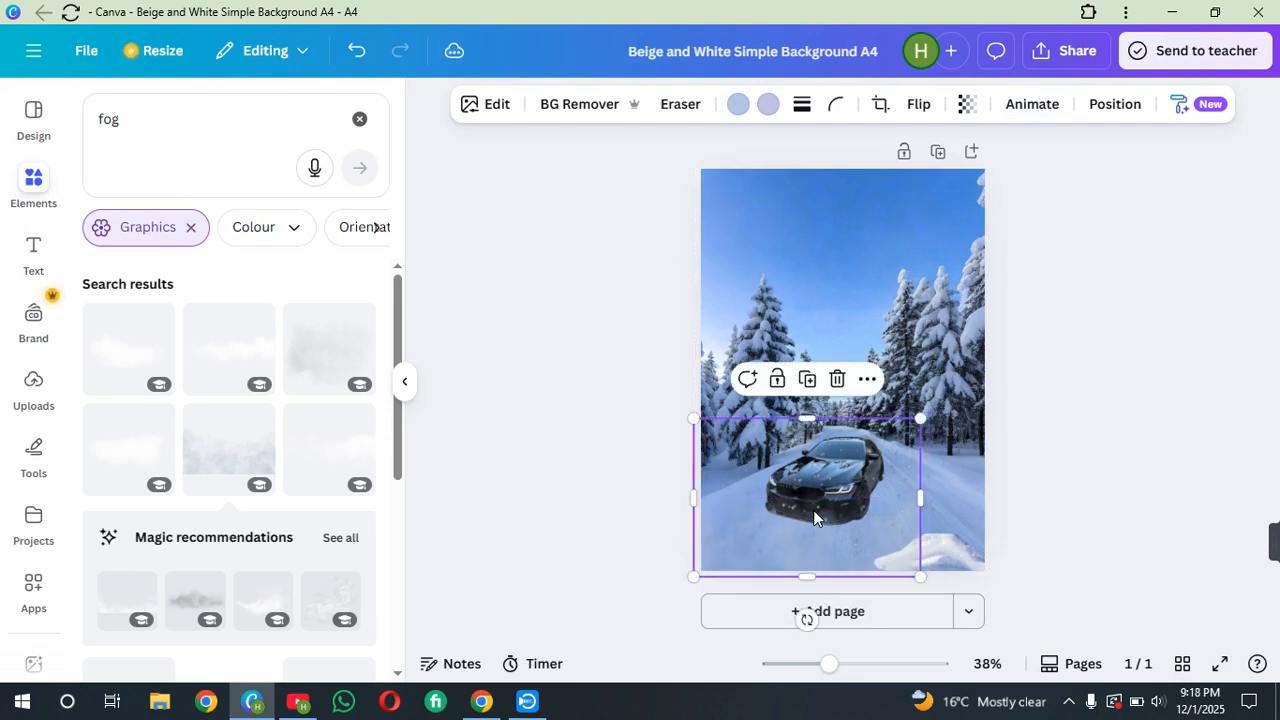
# Add a subheading text box and move it near the top of the page
pyautogui.click(48, 250)
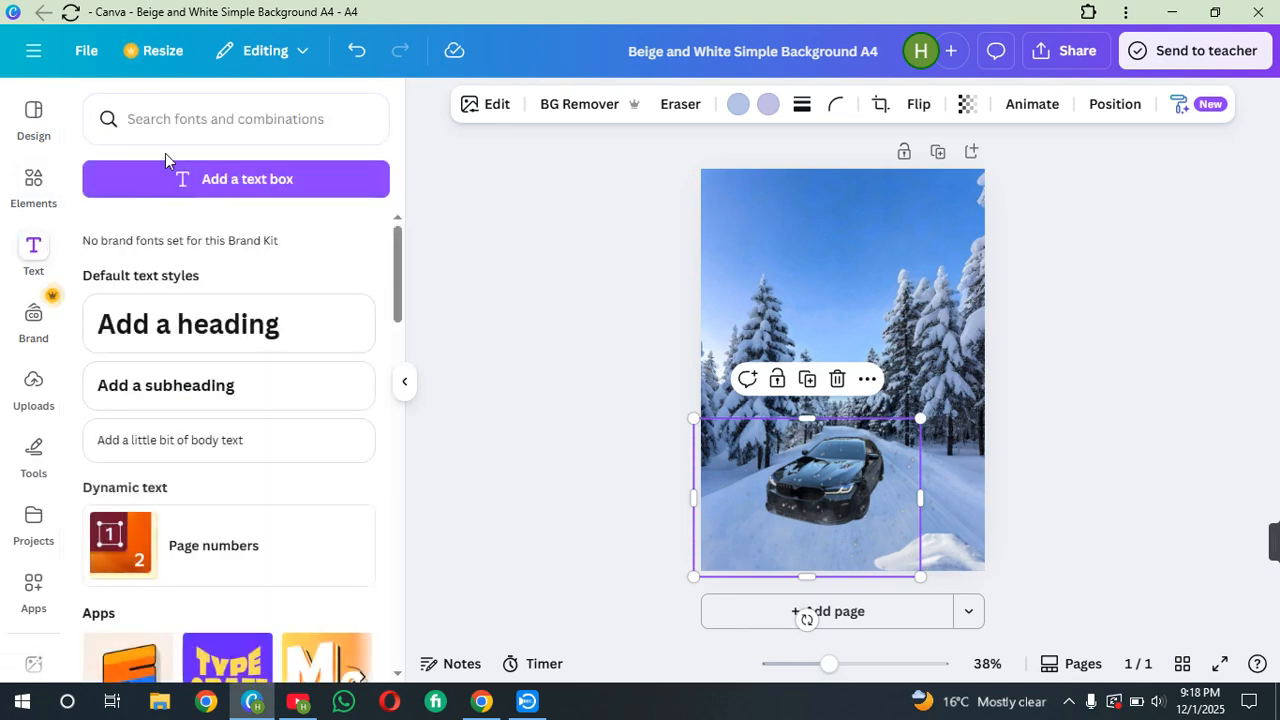
pyautogui.scroll(-12, 222, 360)
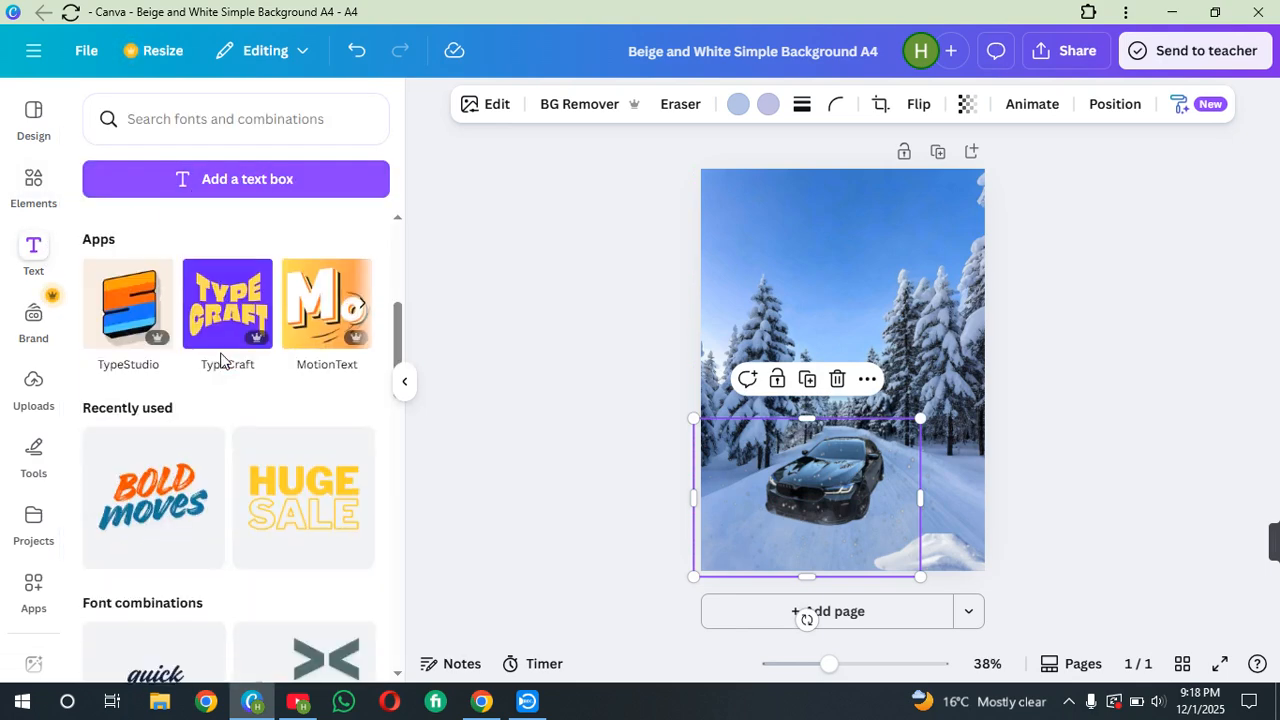
pyautogui.scroll(-6, 222, 360)
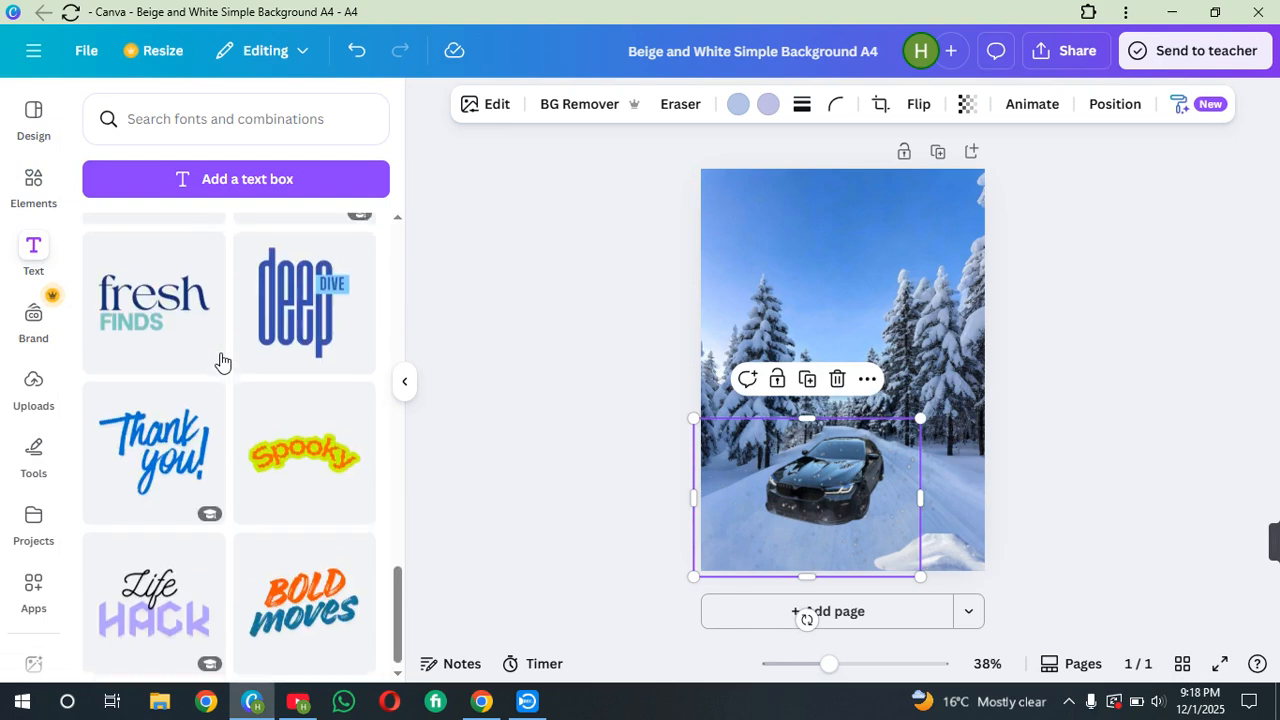
pyautogui.scroll(10, 222, 360)
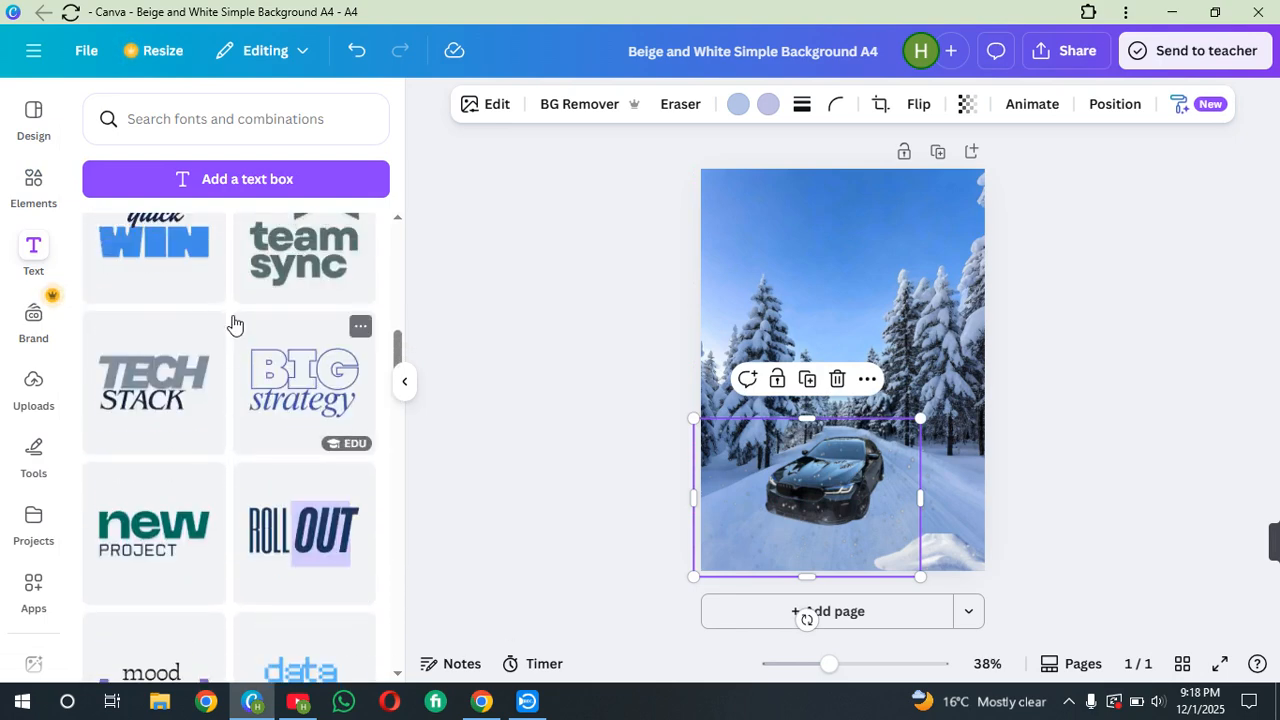
pyautogui.scroll(10, 234, 323)
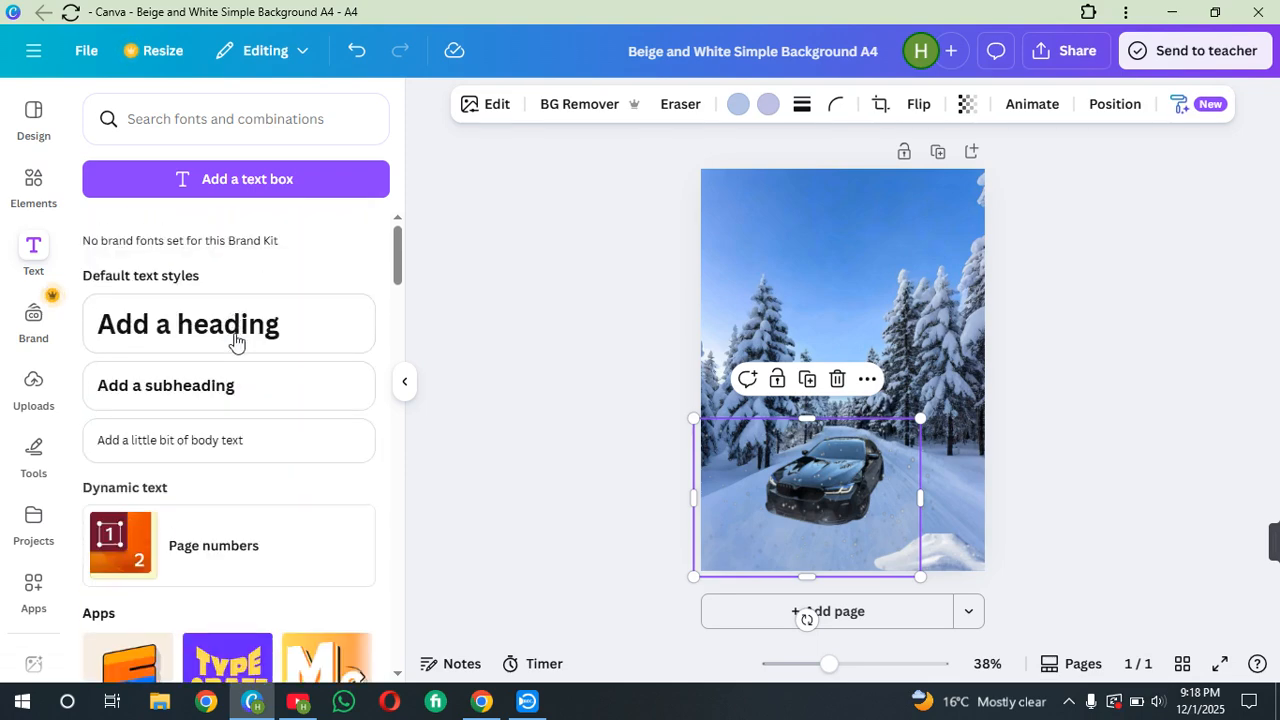
pyautogui.click(257, 384)
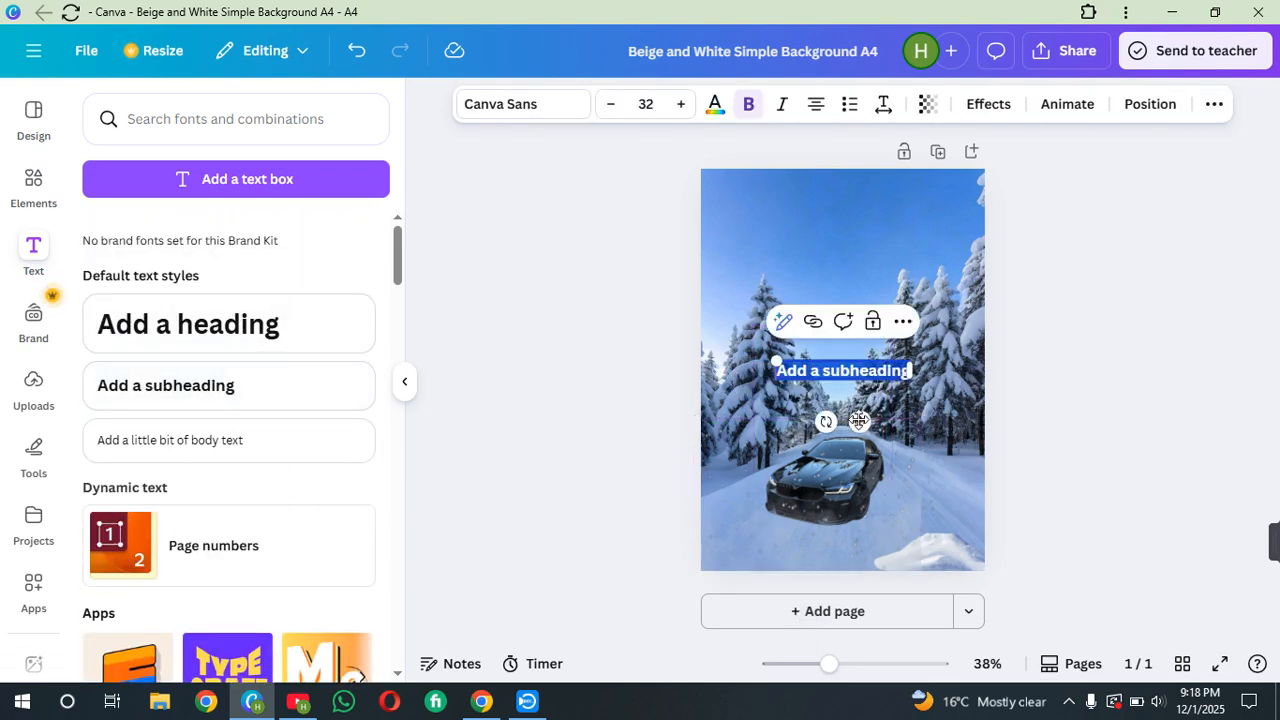
pyautogui.moveTo(858, 420); pyautogui.dragTo(856, 300)
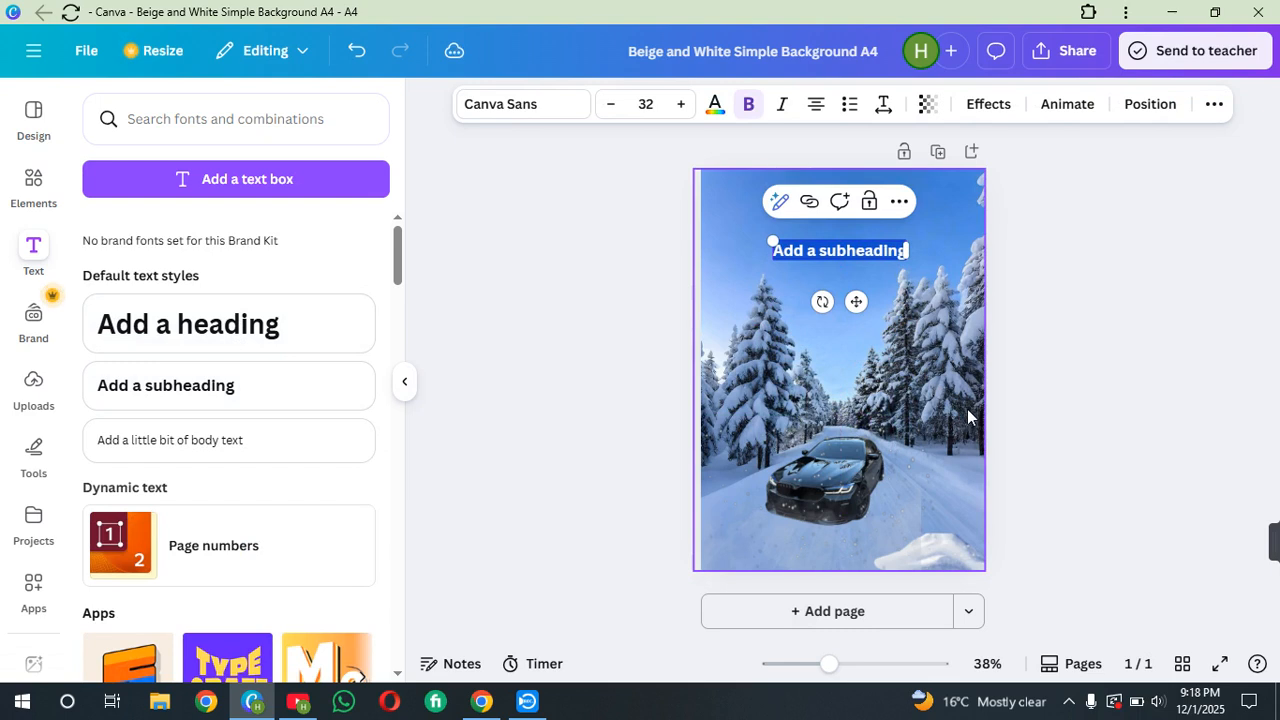
# Replace the subheading text with "BMW" and colour it dark navy from the photo colours
pyautogui.press('BackSpace')
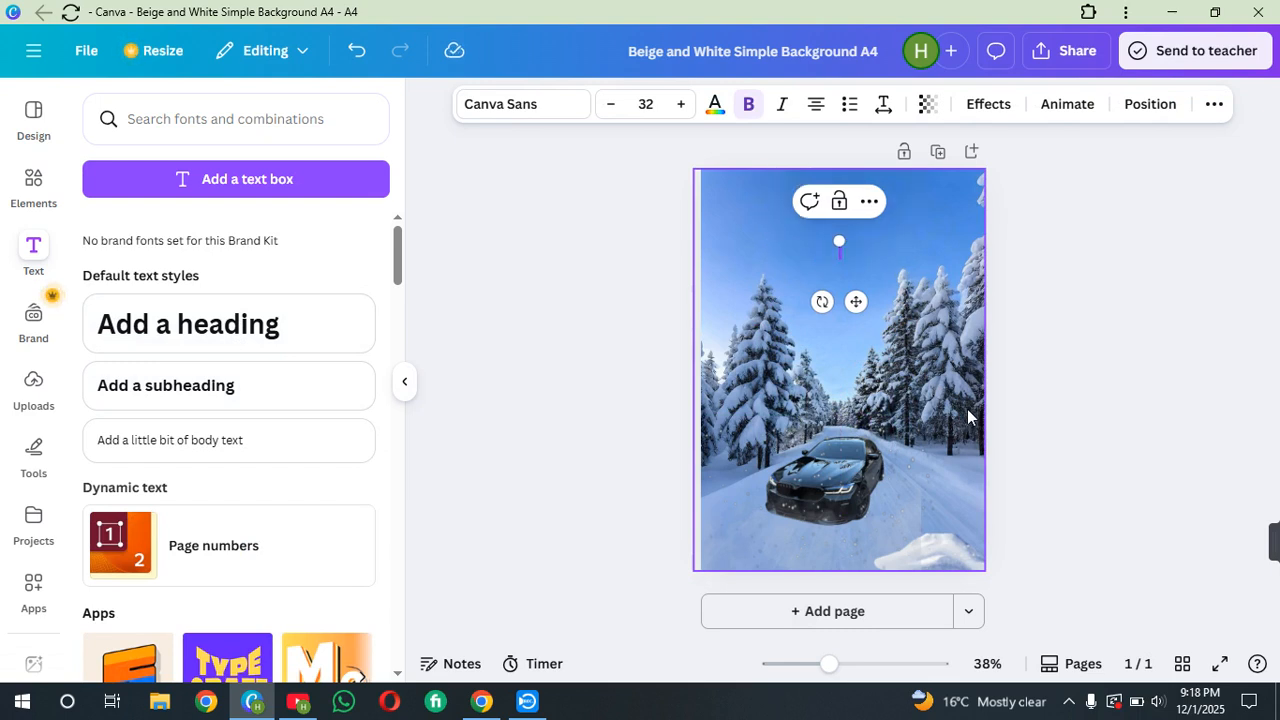
pyautogui.write('BMW')
pyautogui.hotkey('ctrl', 'a')
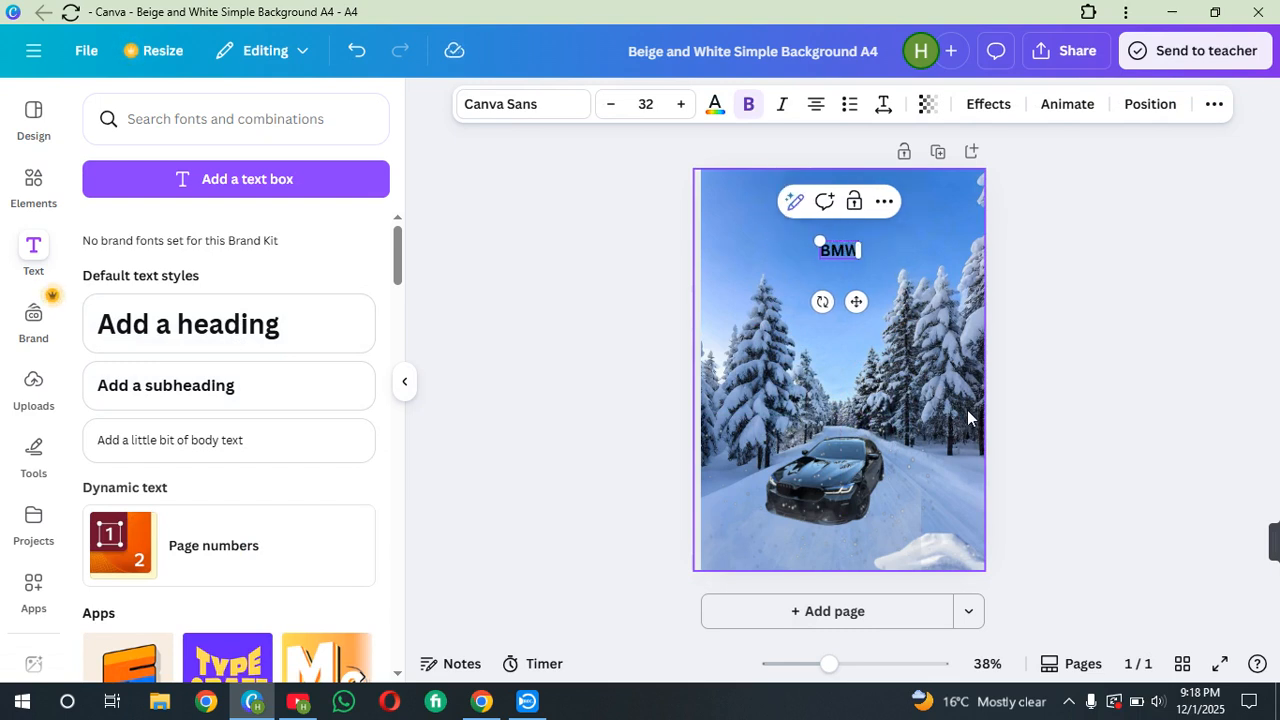
pyautogui.click(715, 104)
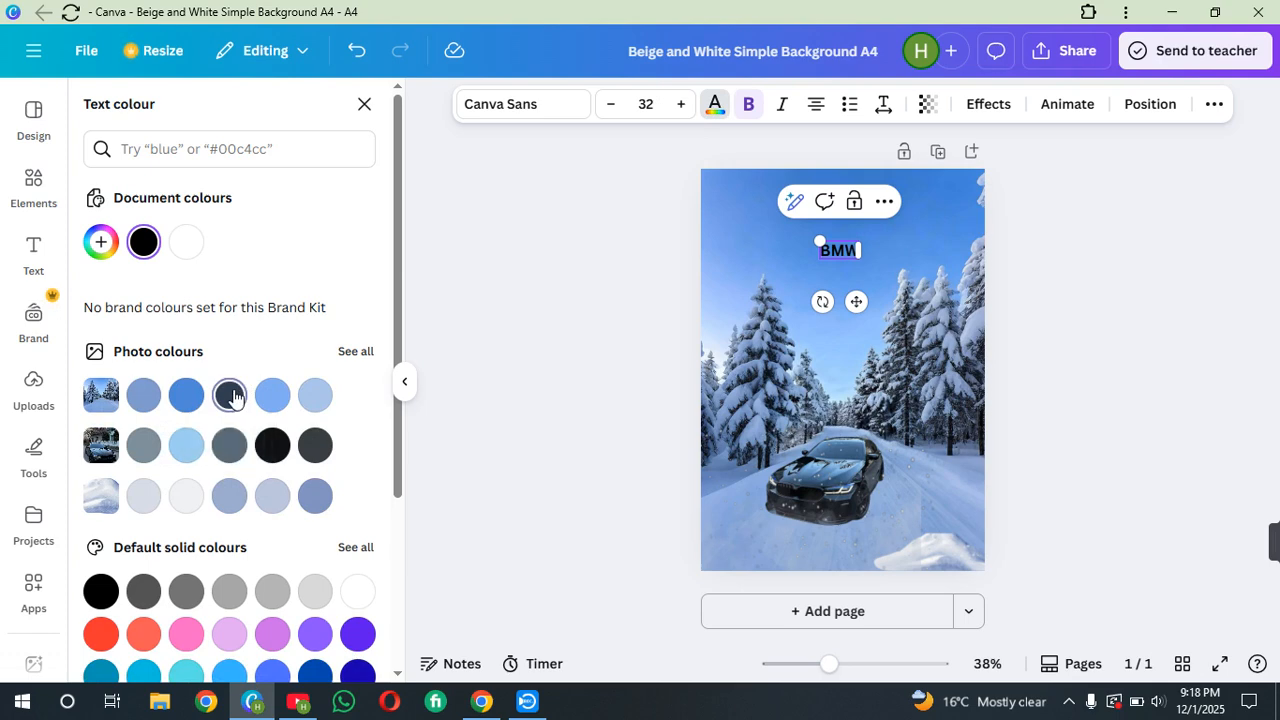
pyautogui.click(238, 396)
pyautogui.click(229, 647)
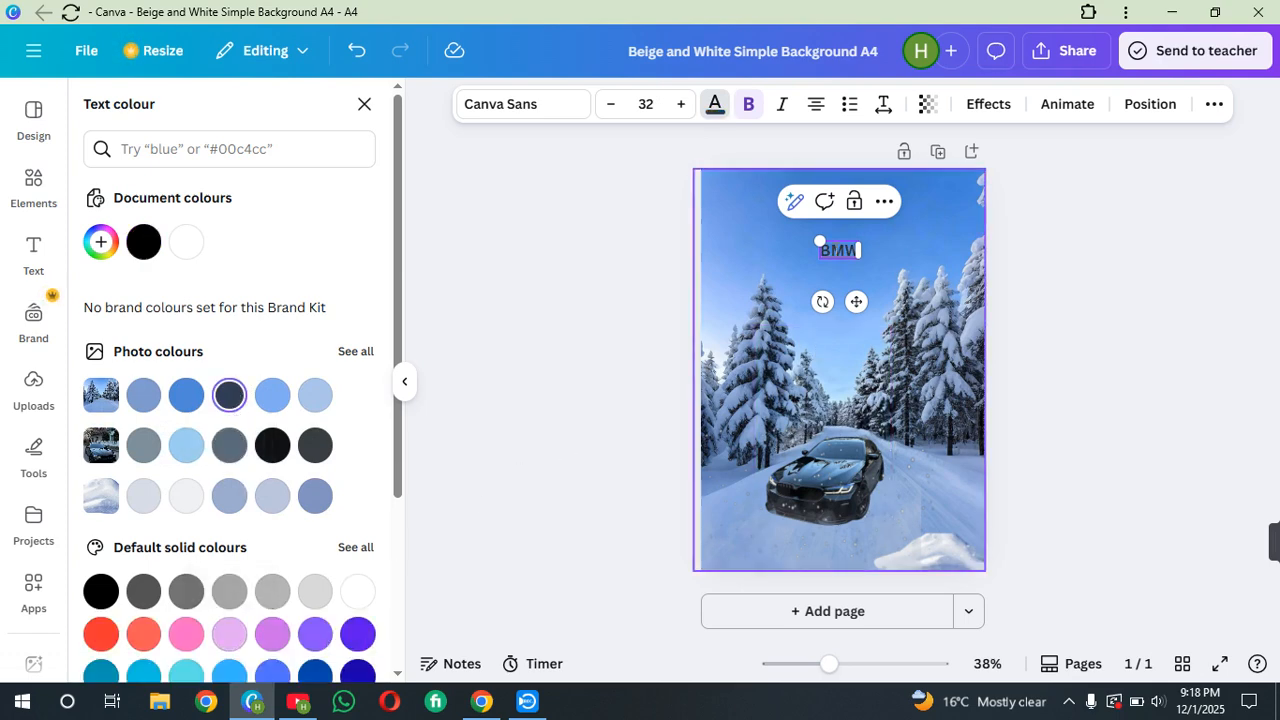
# Enlarge the BMW text to about 68.6 and move it toward the upper left
pyautogui.moveTo(801, 235); pyautogui.dragTo(766, 238)
pyautogui.moveTo(830, 303); pyautogui.dragTo(800, 288)
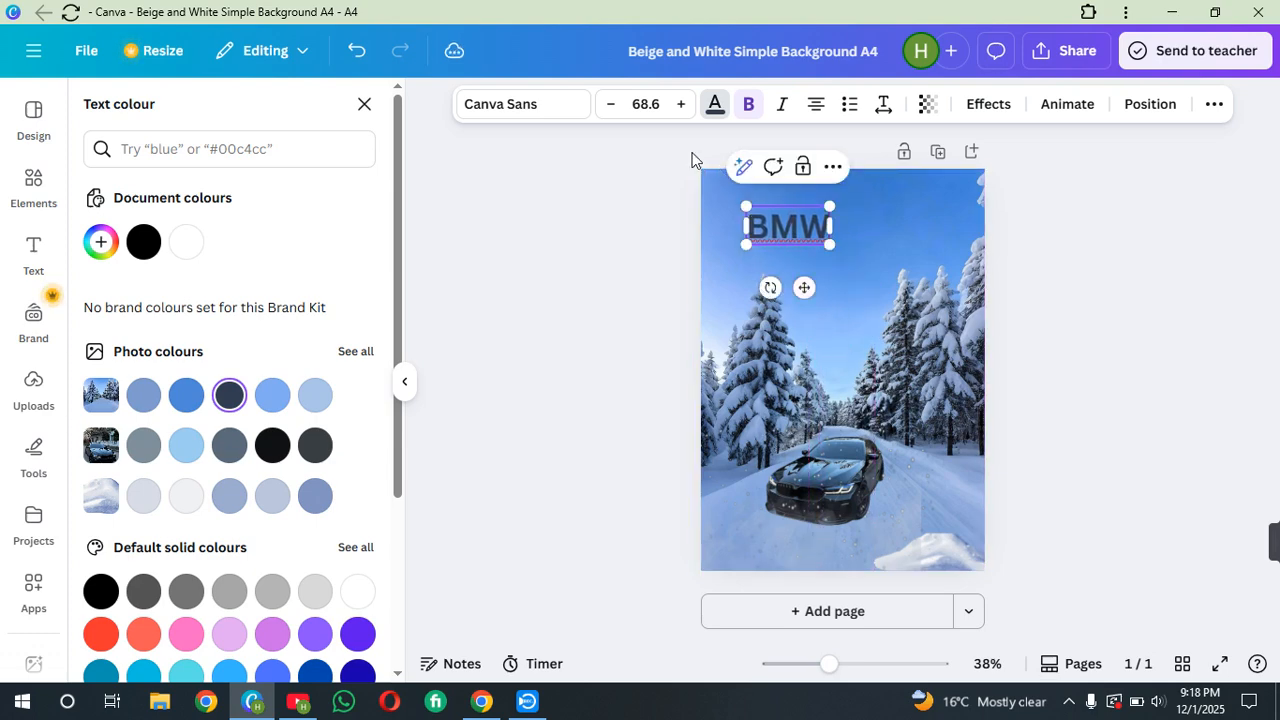
# Change the BMW text's font to Gagalin
pyautogui.click(566, 108)
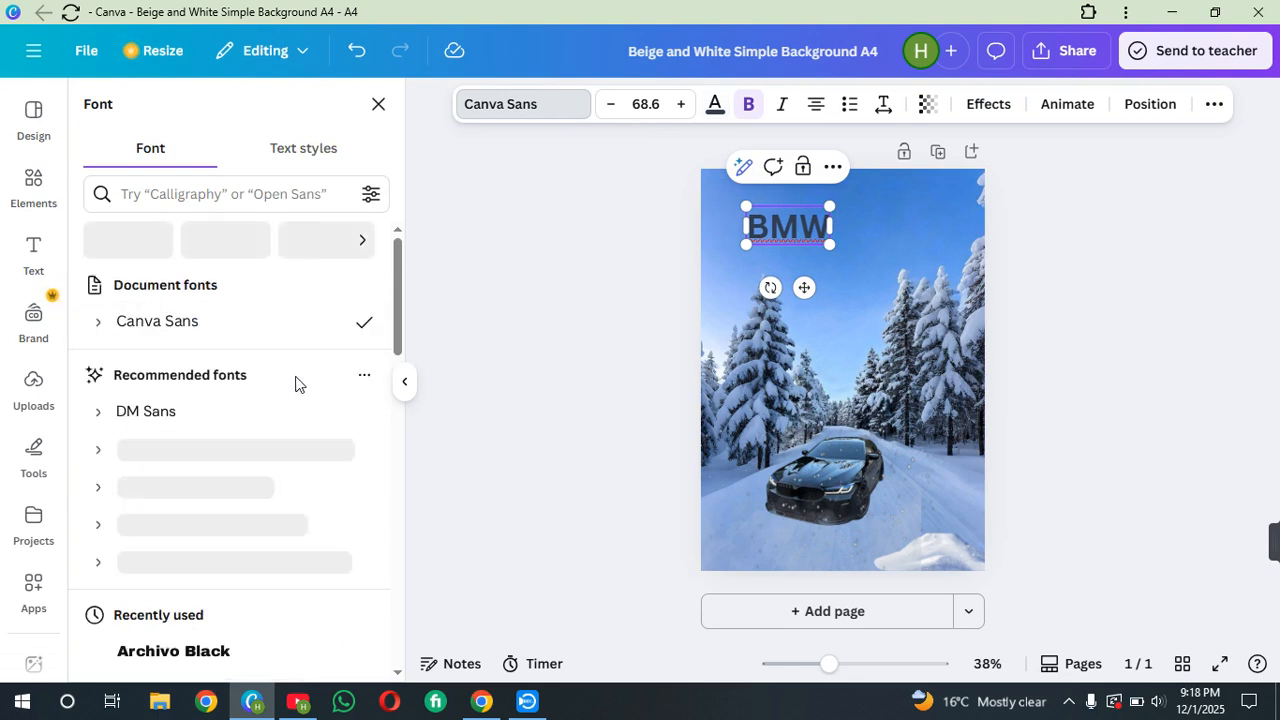
pyautogui.scroll(-2, 206, 505)
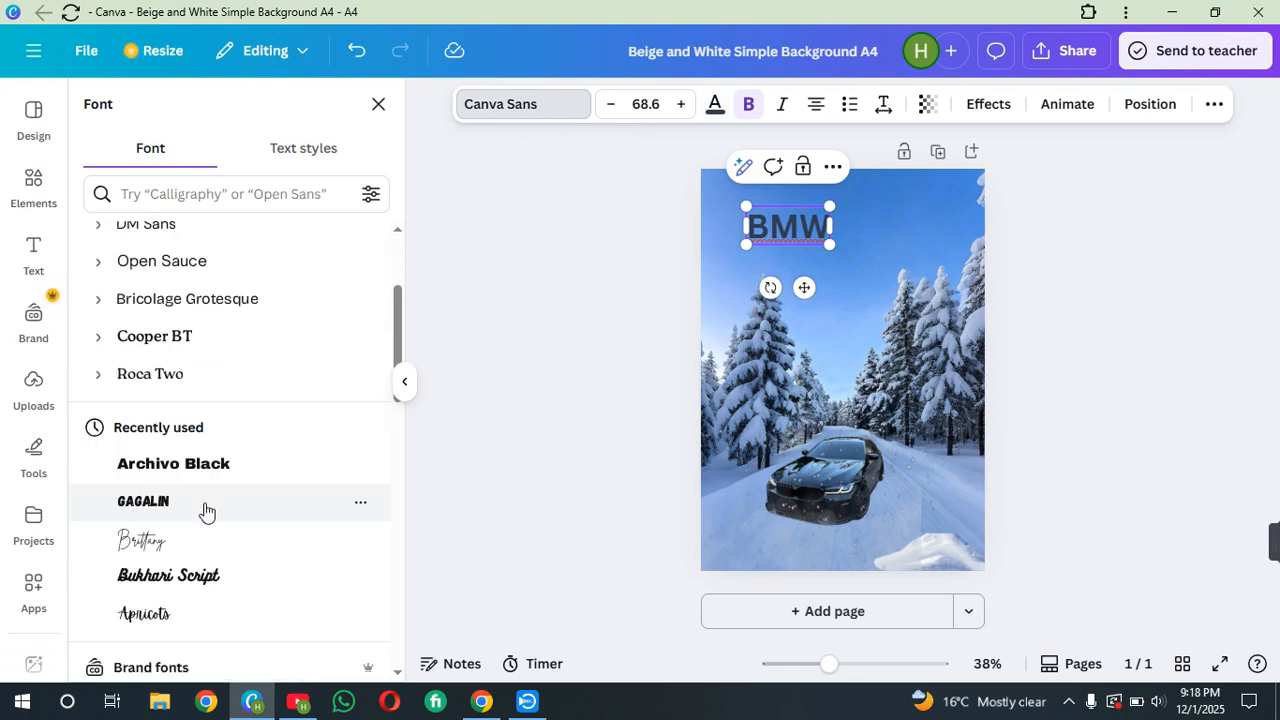
pyautogui.click(201, 502)
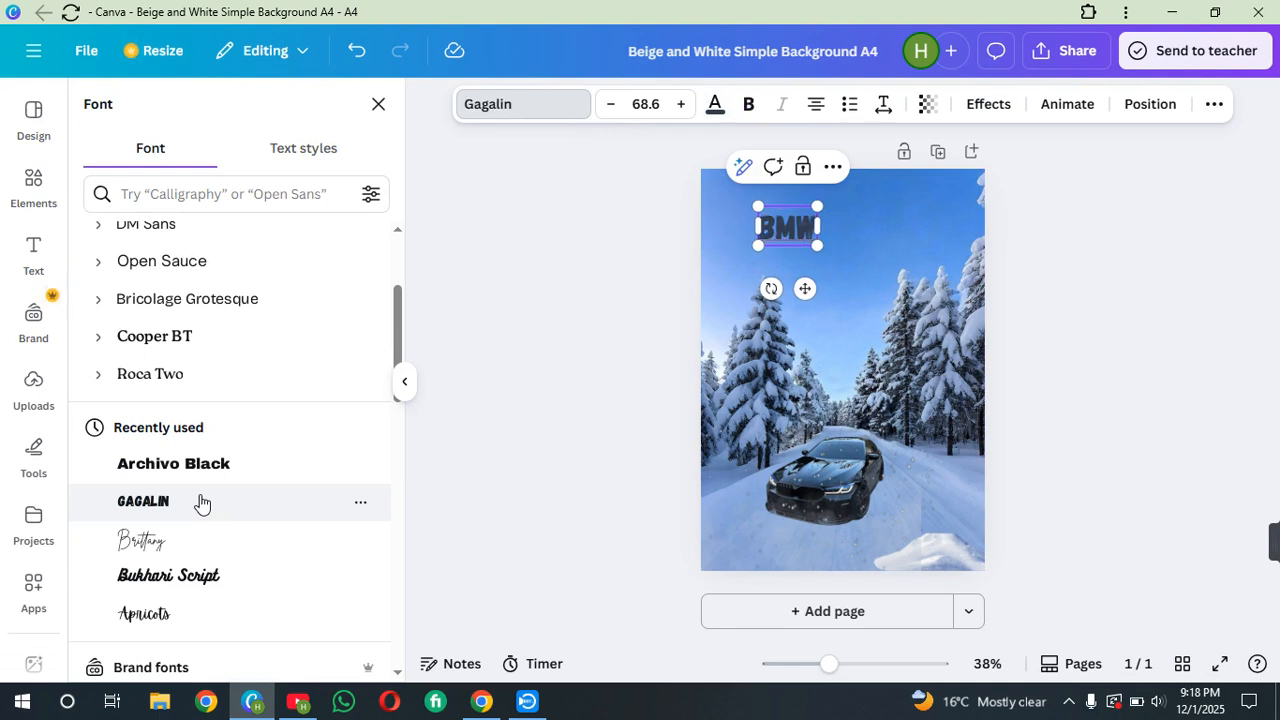
# Increase the BMW text's font size to 102 and move it slightly right
pyautogui.click(681, 104)
pyautogui.click(681, 104)
pyautogui.click(681, 104)
pyautogui.click(681, 104)
pyautogui.click(681, 104)
pyautogui.click(681, 104)
pyautogui.click(681, 104)
pyautogui.click(681, 104)
pyautogui.click(681, 104)
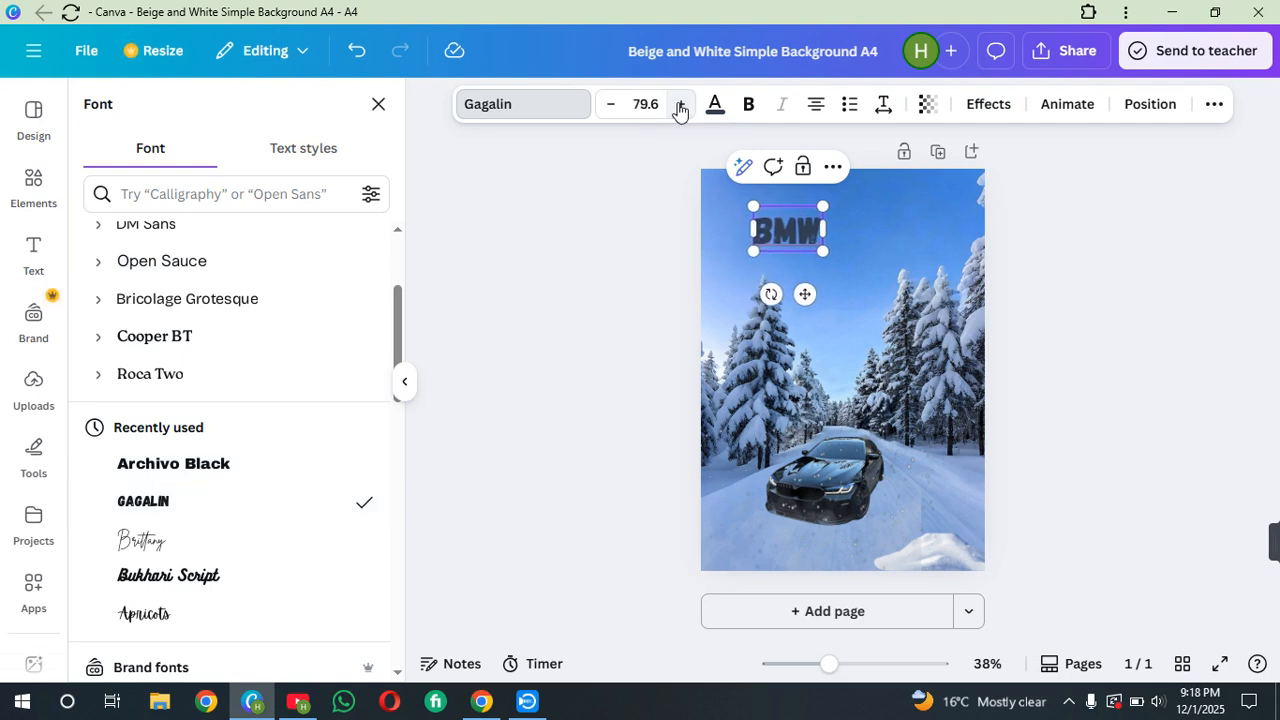
pyautogui.click(681, 104)
pyautogui.click(681, 104)
pyautogui.click(681, 104)
pyautogui.click(681, 104)
pyautogui.click(681, 104)
pyautogui.click(681, 104)
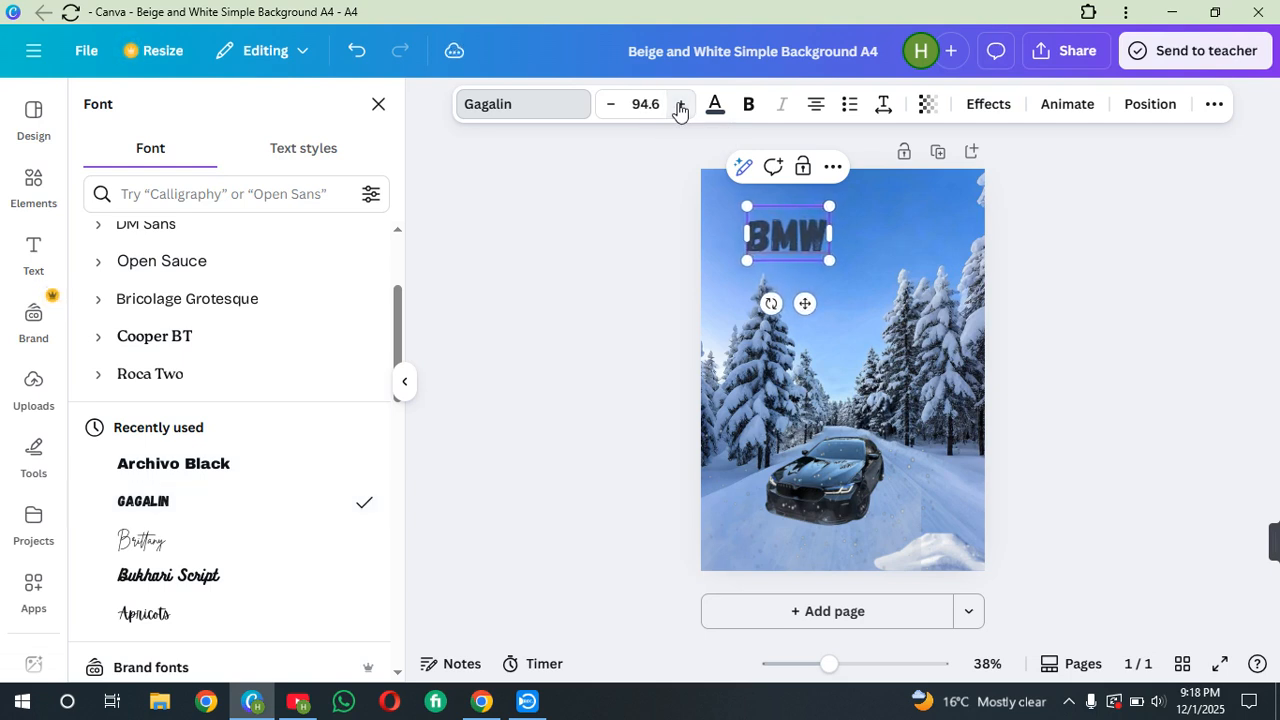
pyautogui.click(681, 104)
pyautogui.click(681, 104)
pyautogui.click(681, 104)
pyautogui.click(681, 104)
pyautogui.click(681, 104)
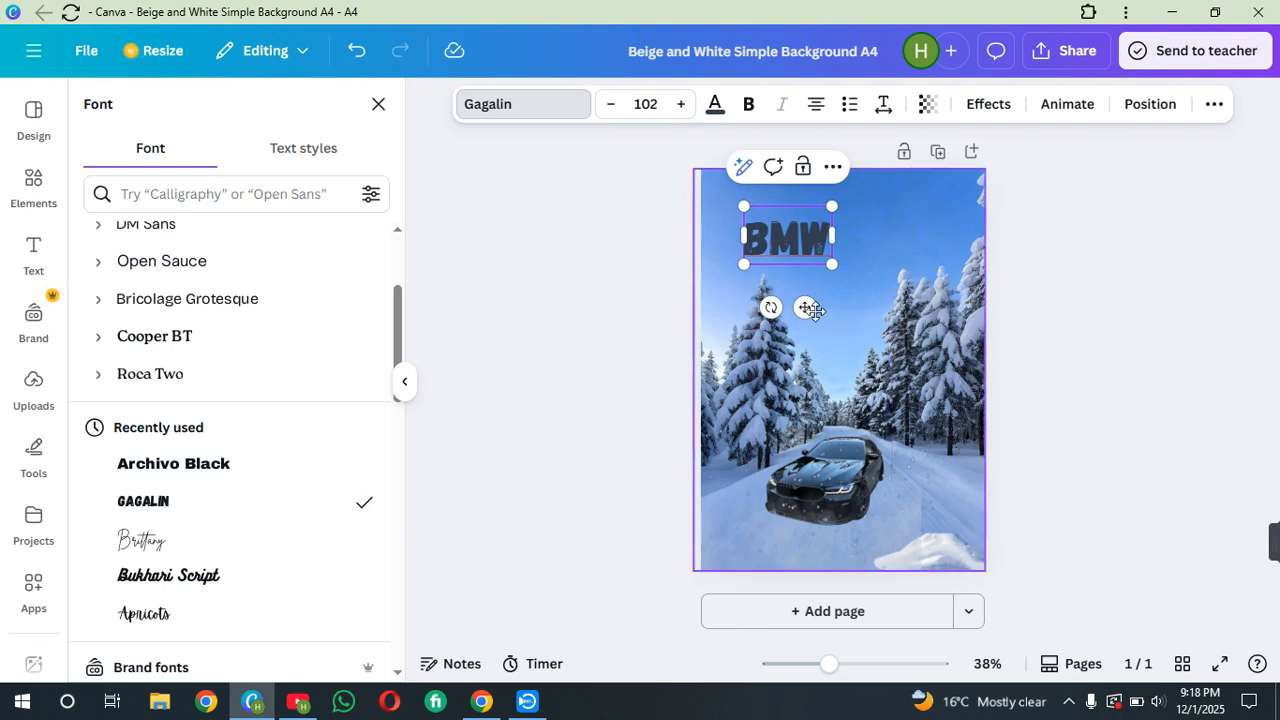
pyautogui.moveTo(805, 307); pyautogui.dragTo(825, 314)
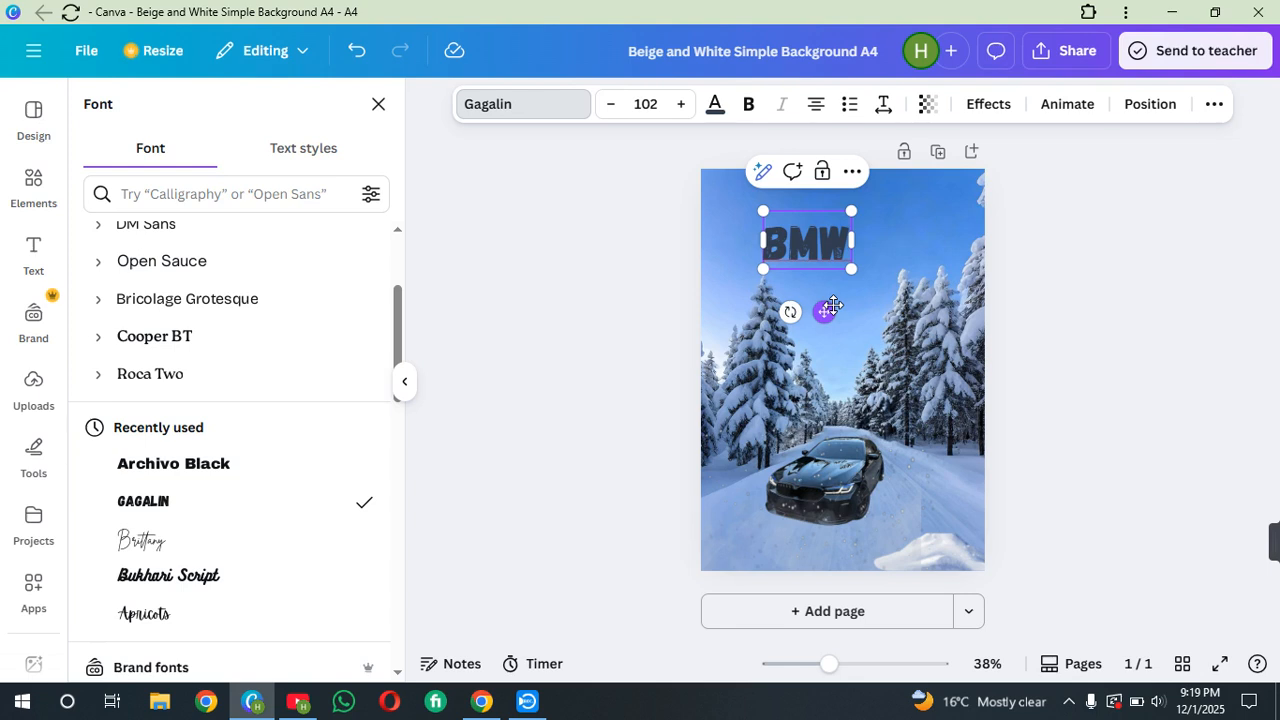
# Try the Brittany font on the BMW text, then reapply Gagalin
pyautogui.click(233, 543)
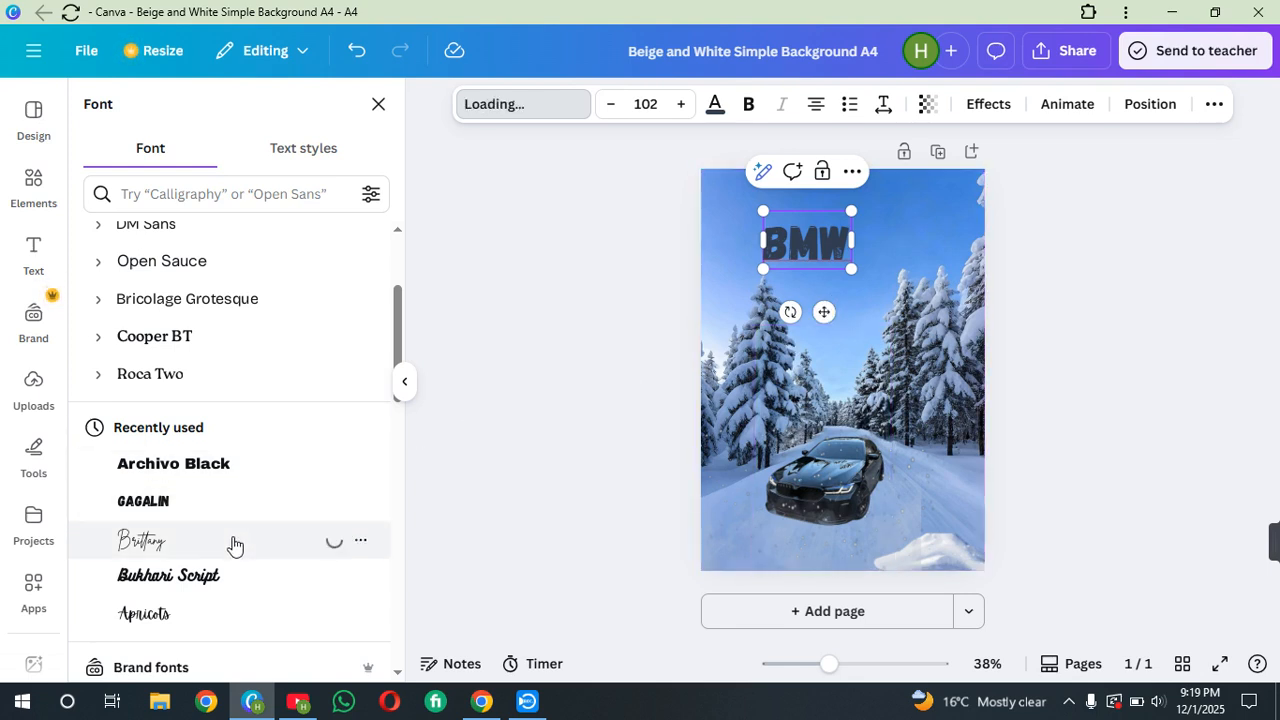
pyautogui.scroll(-7, 233, 540)
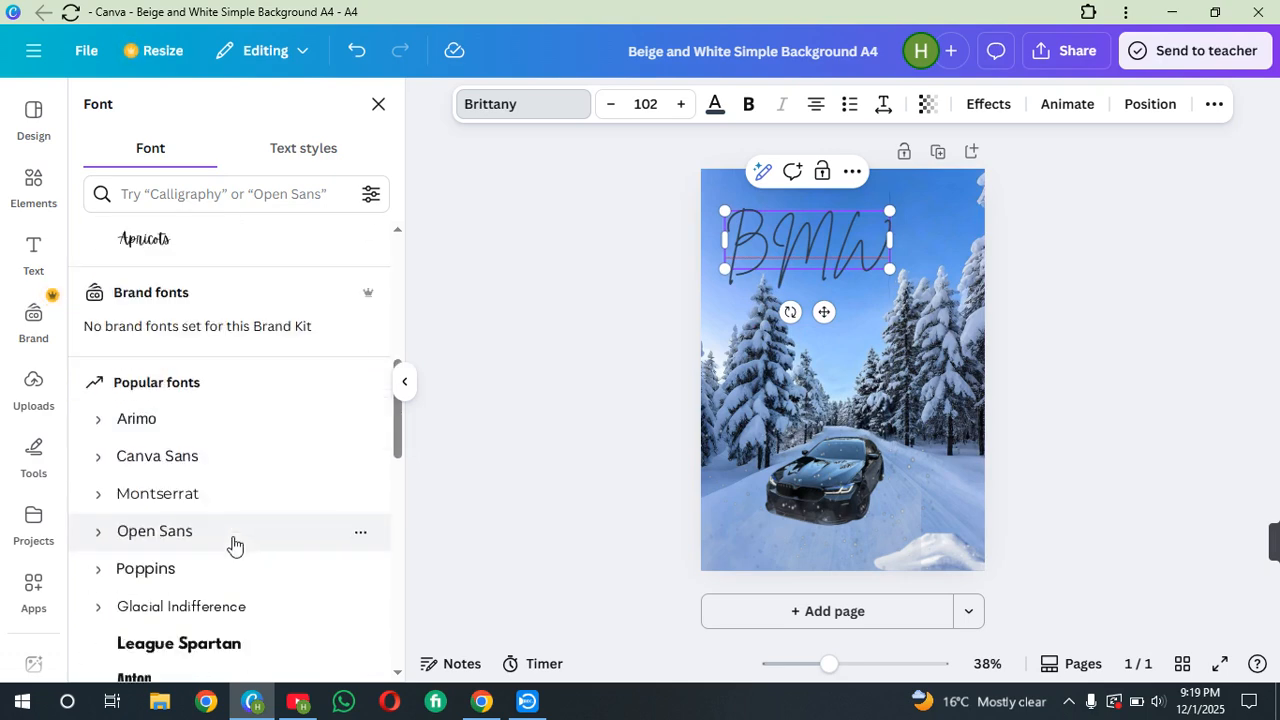
pyautogui.scroll(-3, 233, 531)
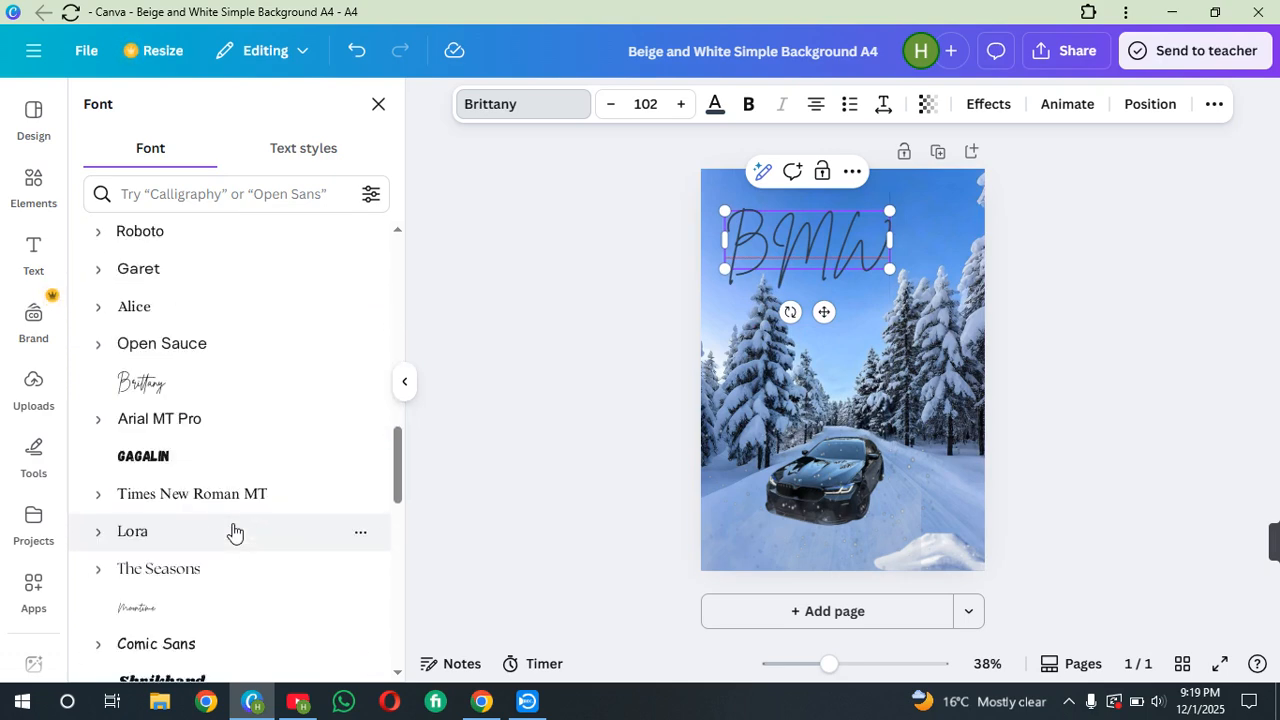
pyautogui.click(220, 456)
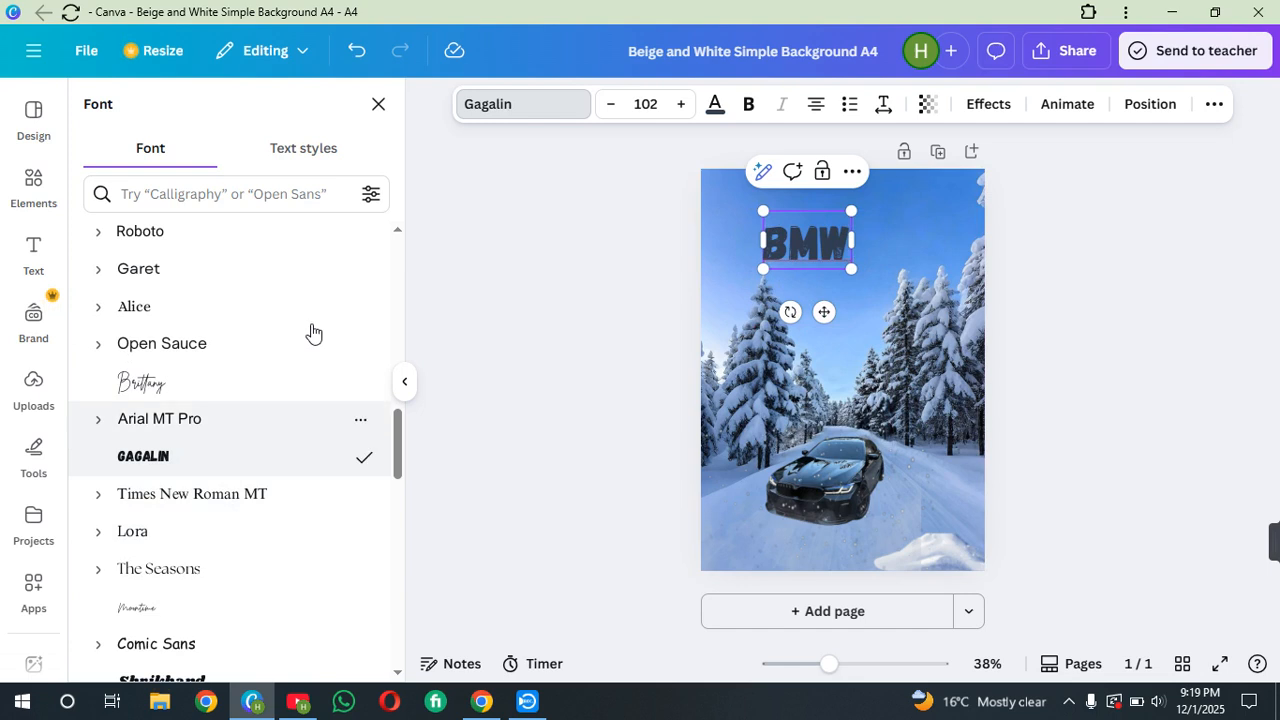
# Close the font list and add another subheading text box
pyautogui.click(378, 104)
pyautogui.click(240, 387)
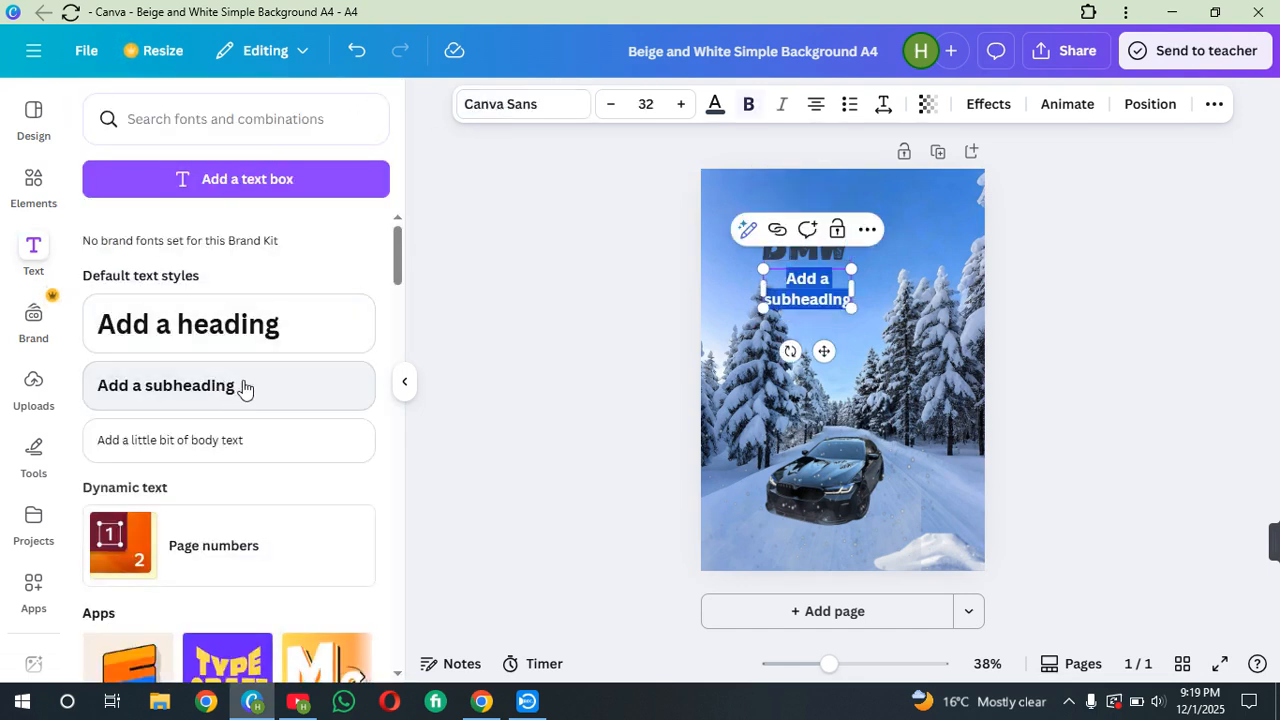
# Replace the new subheading's text with M5 and move it slightly right
pyautogui.press('BackSpace')
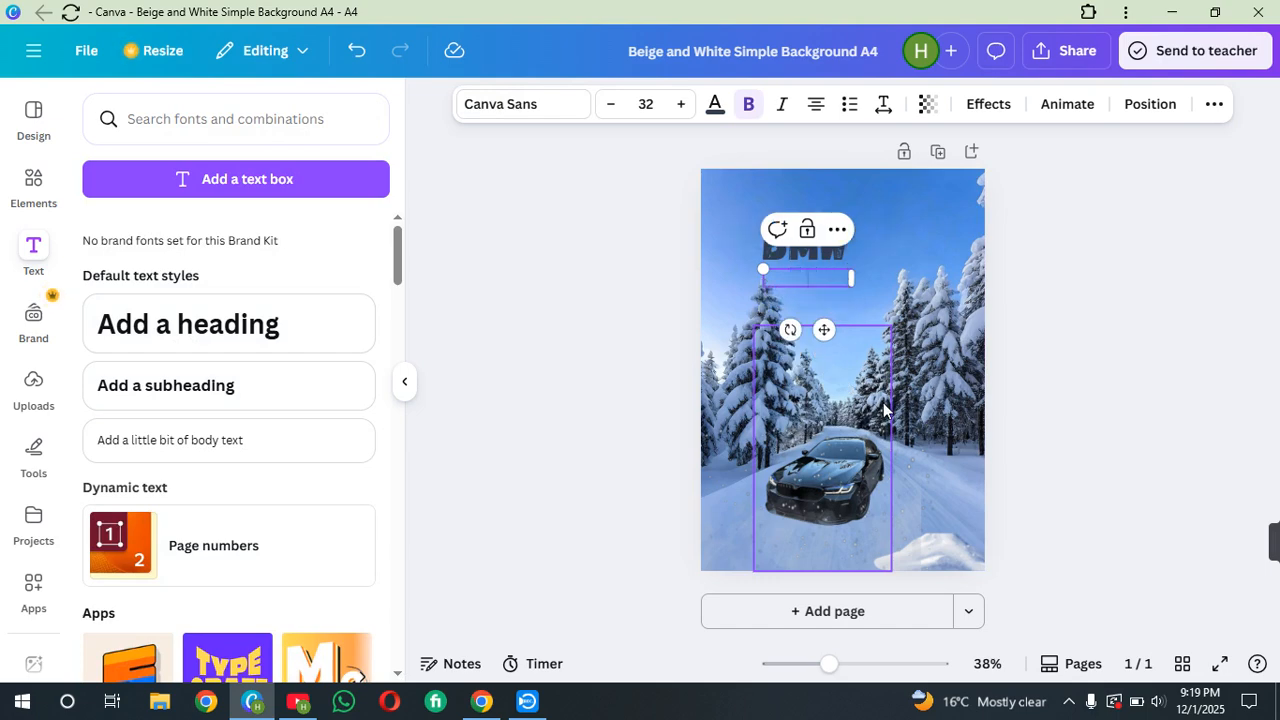
pyautogui.write('M5')
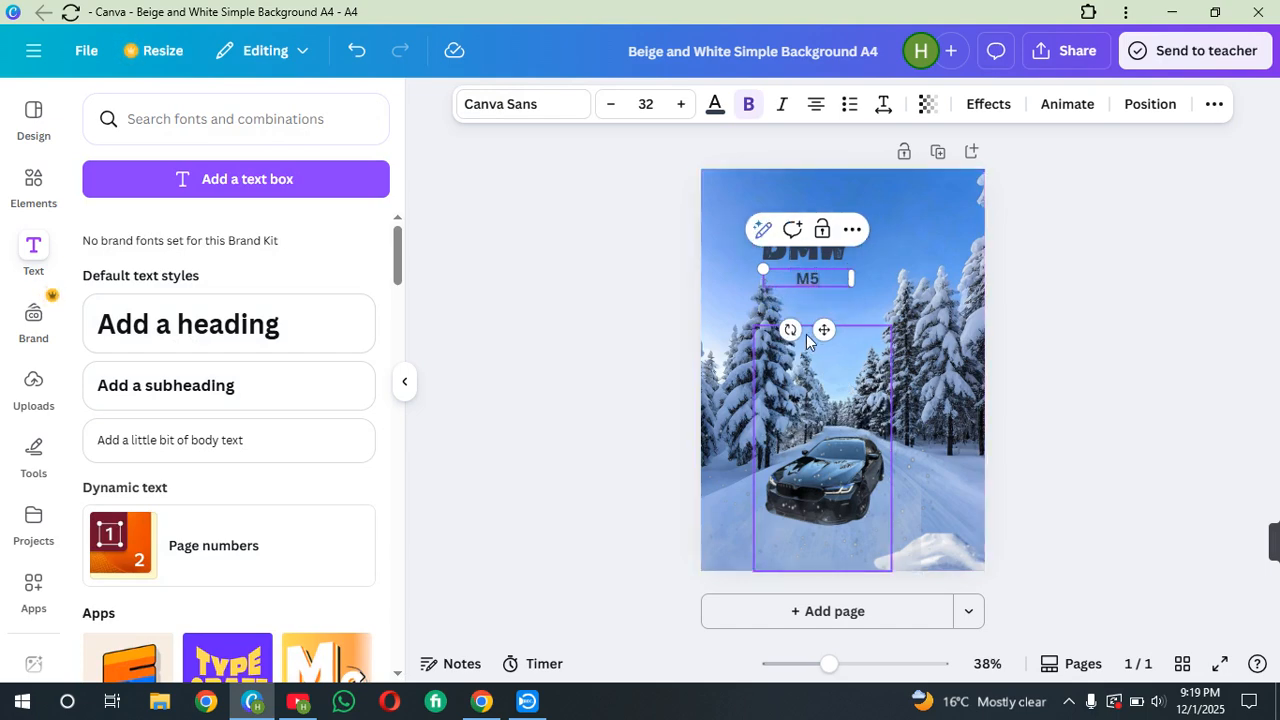
pyautogui.moveTo(826, 331); pyautogui.dragTo(858, 336)
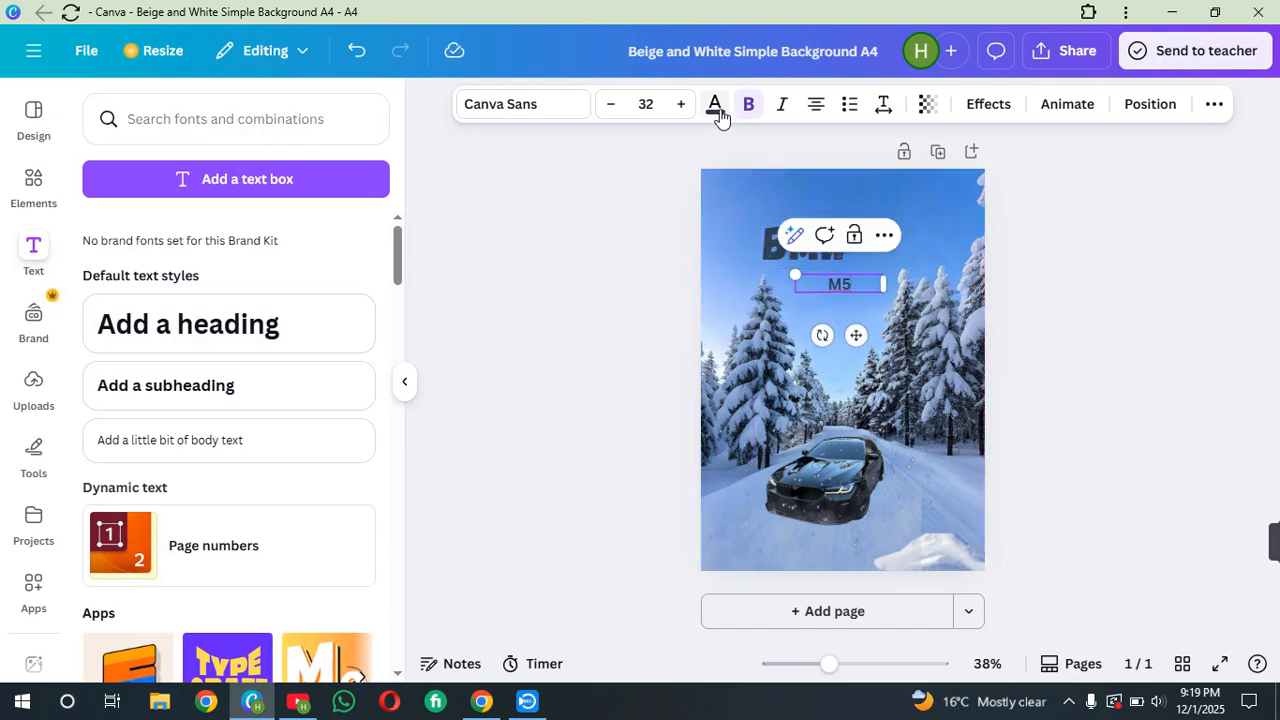
# Try applying red as the M5 text's colour
pyautogui.click(715, 106)
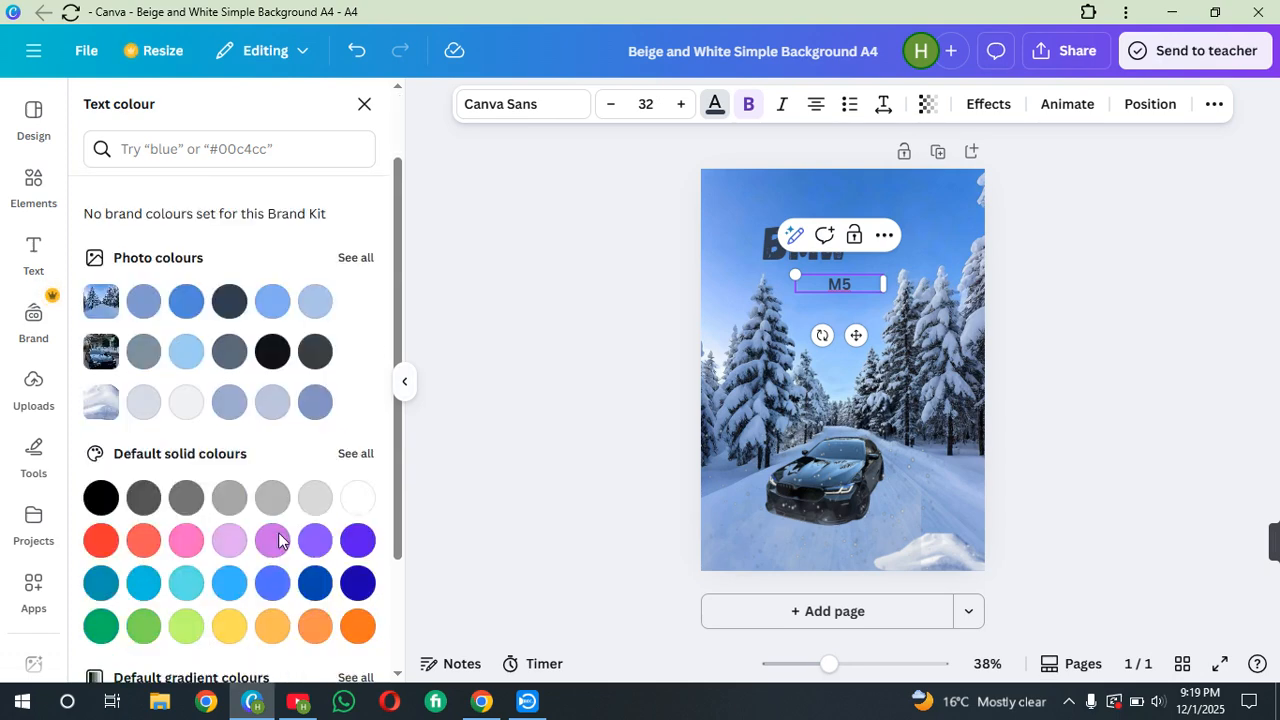
pyautogui.click(102, 542)
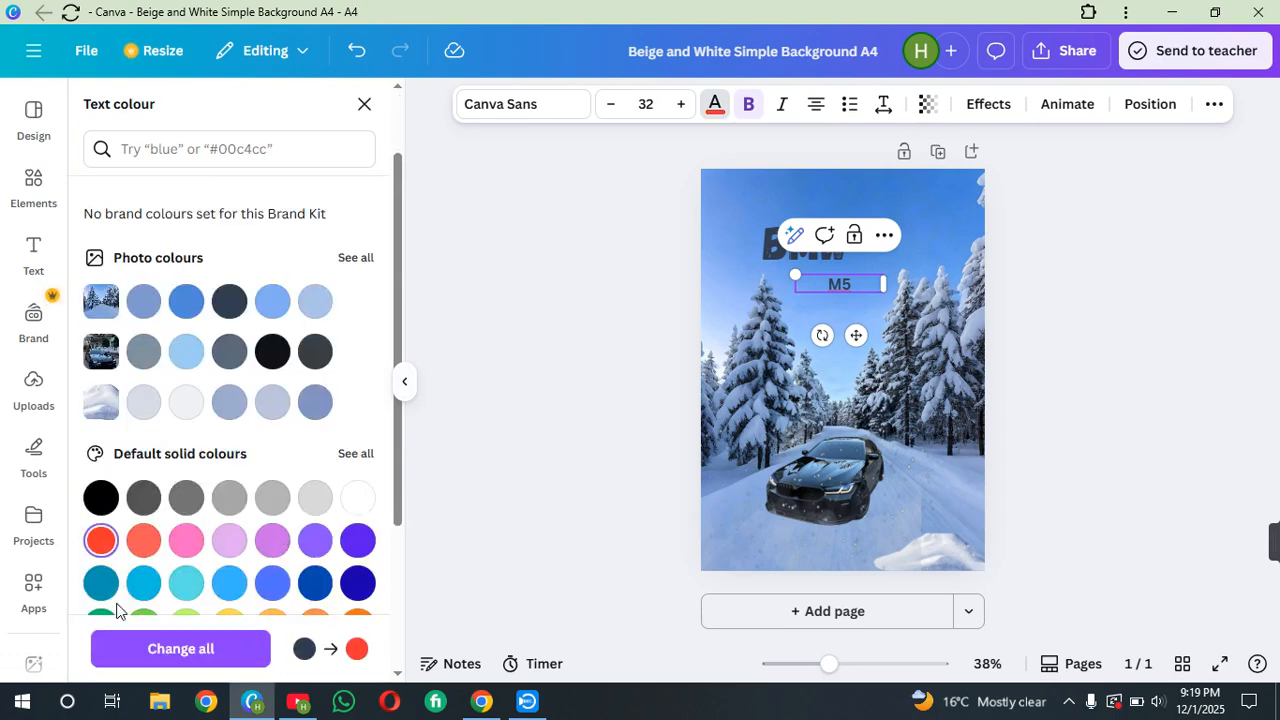
pyautogui.click(592, 403)
pyautogui.click(839, 289)
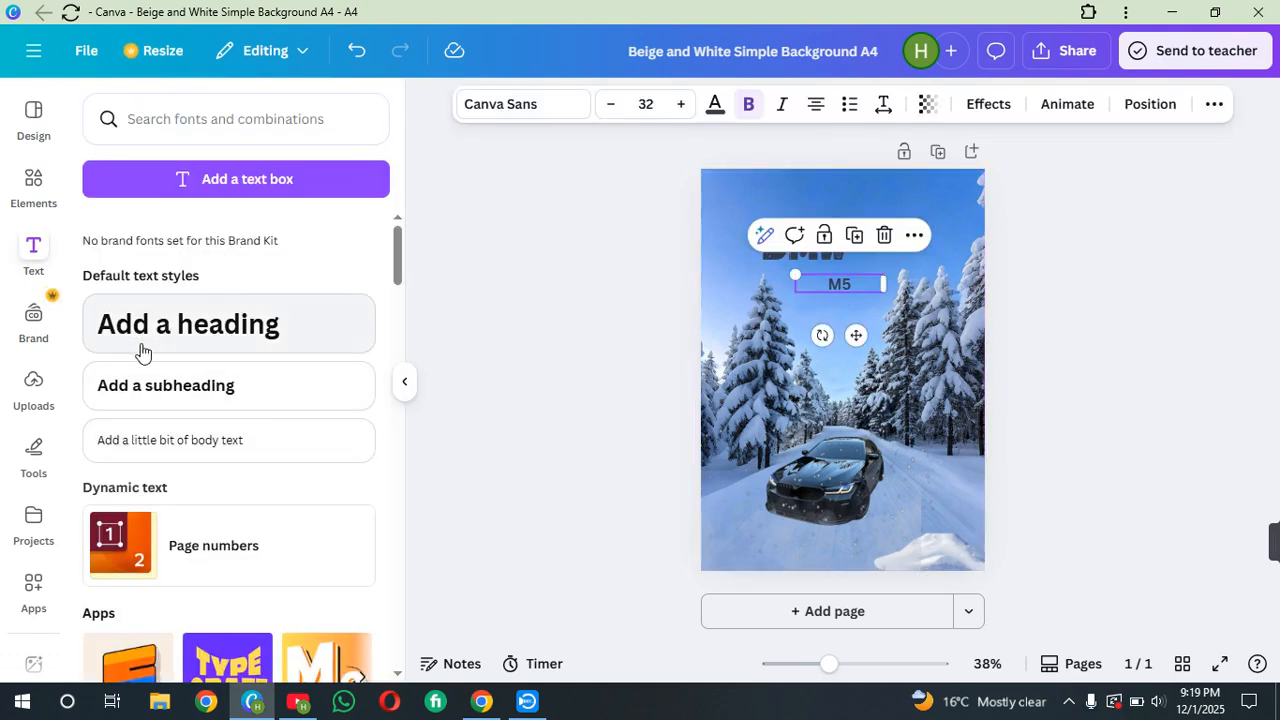
# Set the M5 text's colour to a deep red from the full set of default solid colours
pyautogui.click(720, 110)
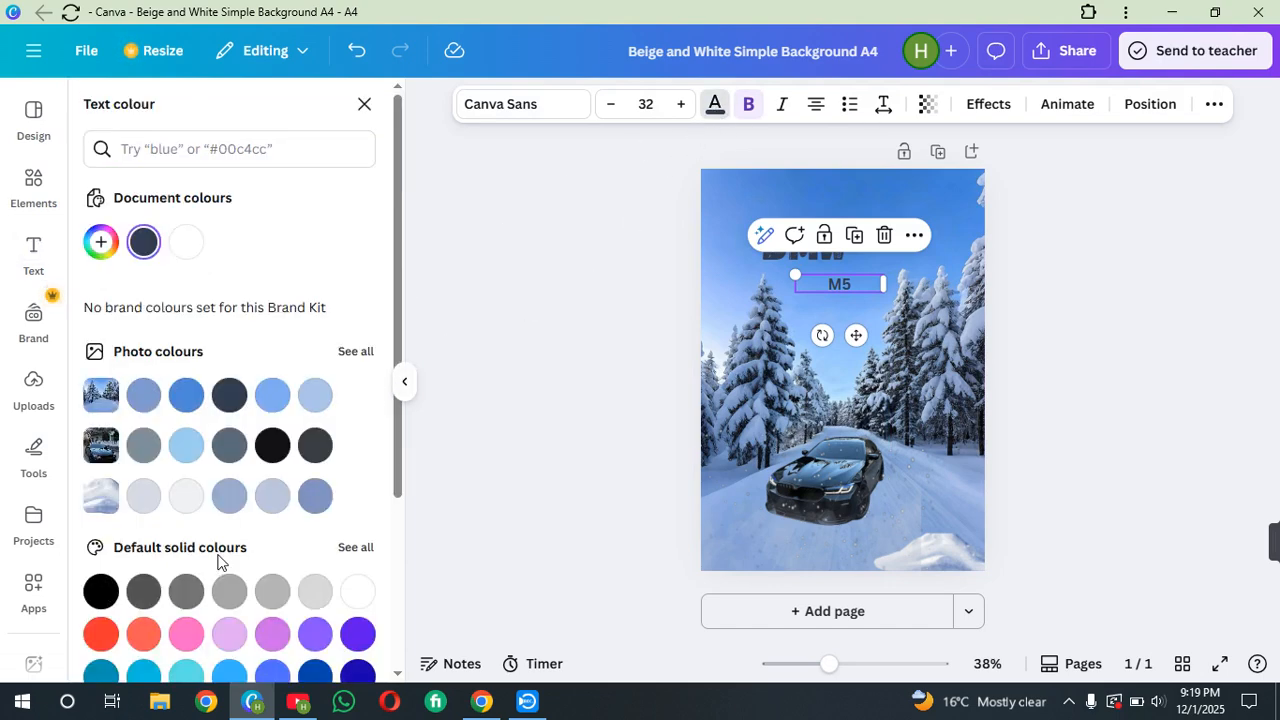
pyautogui.scroll(-2, 218, 562)
pyautogui.click(101, 446)
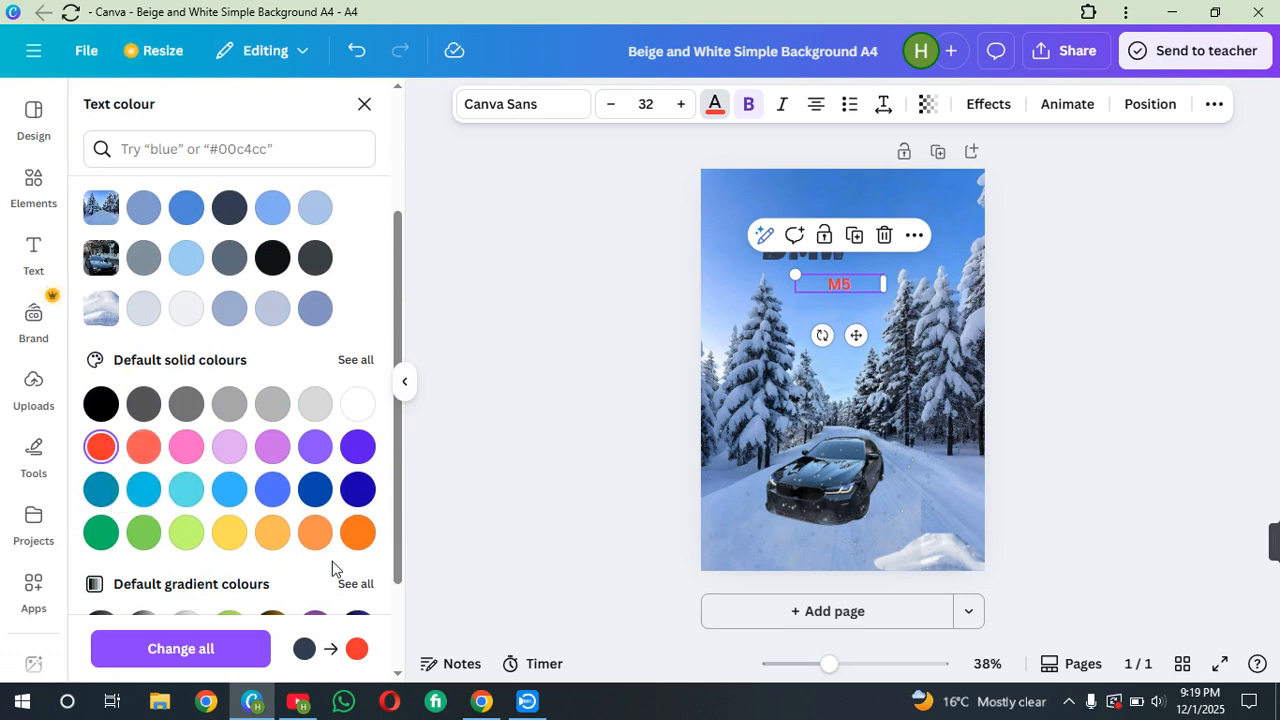
pyautogui.scroll(-1, 333, 568)
pyautogui.click(356, 266)
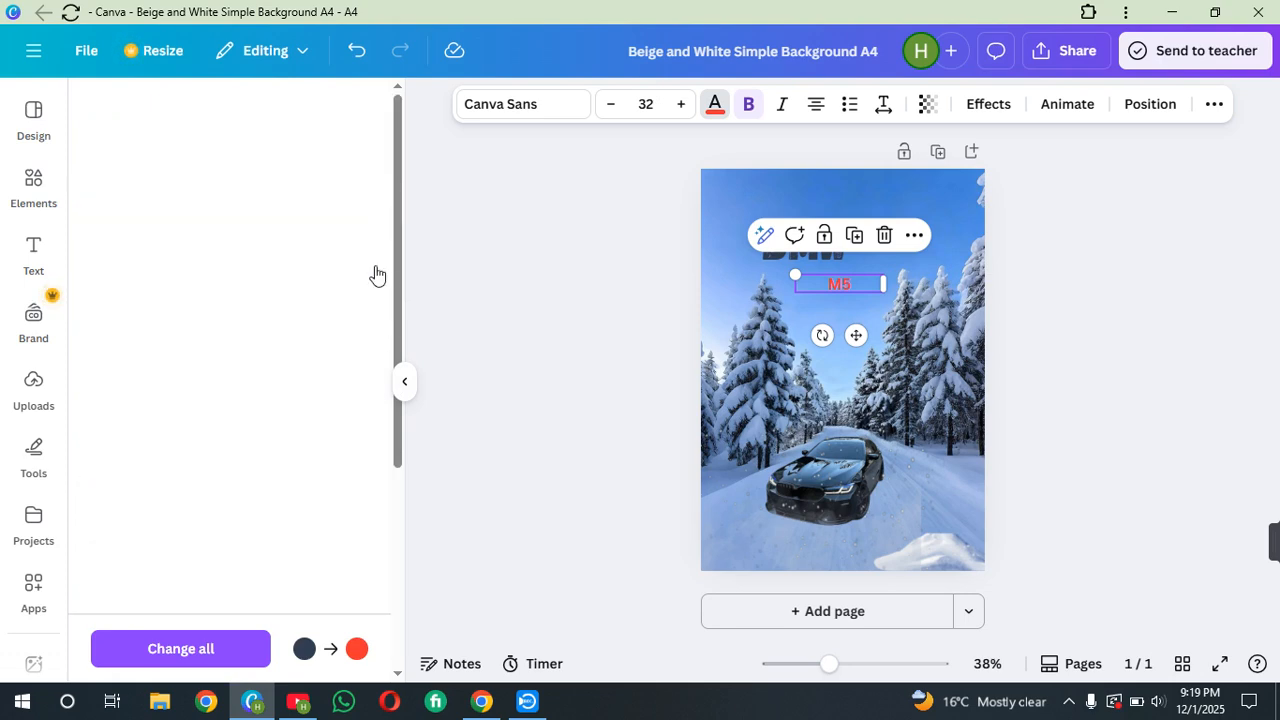
pyautogui.click(186, 408)
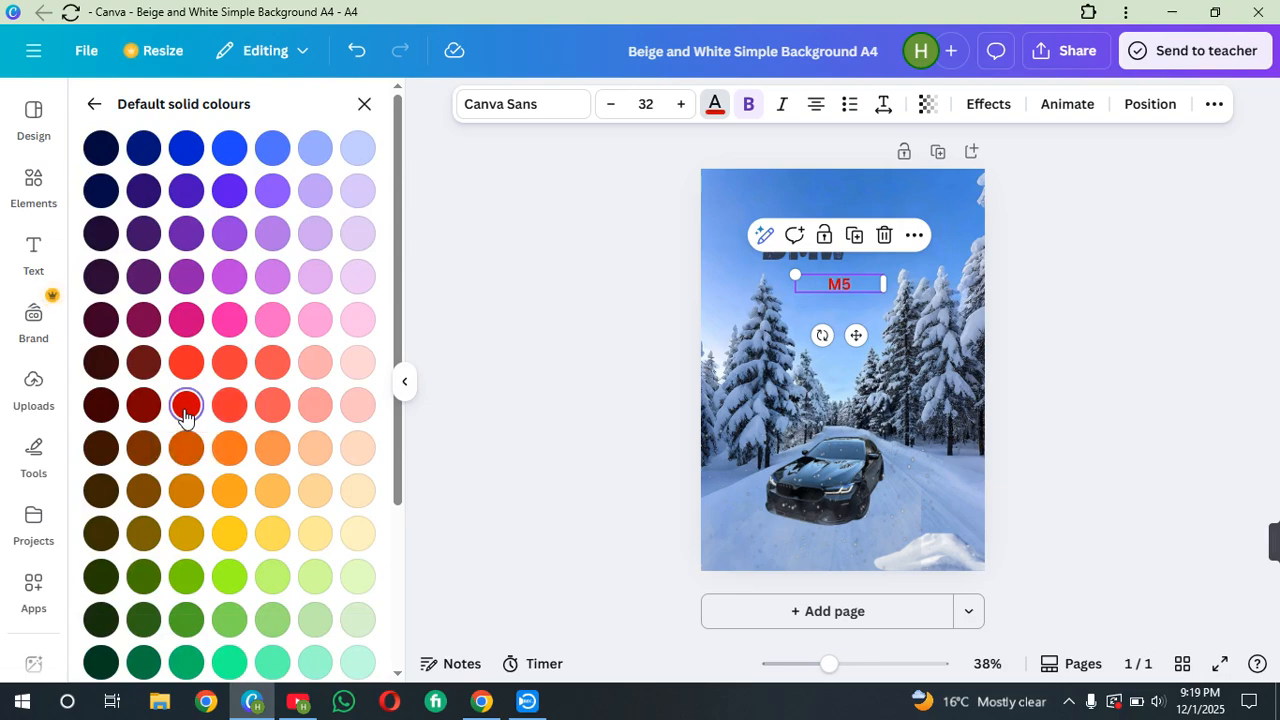
# Increase the M5 text's font size to 52 and nudge it slightly
pyautogui.click(681, 104)
pyautogui.click(681, 104)
pyautogui.click(681, 104)
pyautogui.click(681, 104)
pyautogui.click(681, 104)
pyautogui.click(681, 104)
pyautogui.click(683, 111)
pyautogui.click(683, 111)
pyautogui.click(683, 111)
pyautogui.click(683, 111)
pyautogui.click(683, 111)
pyautogui.click(683, 111)
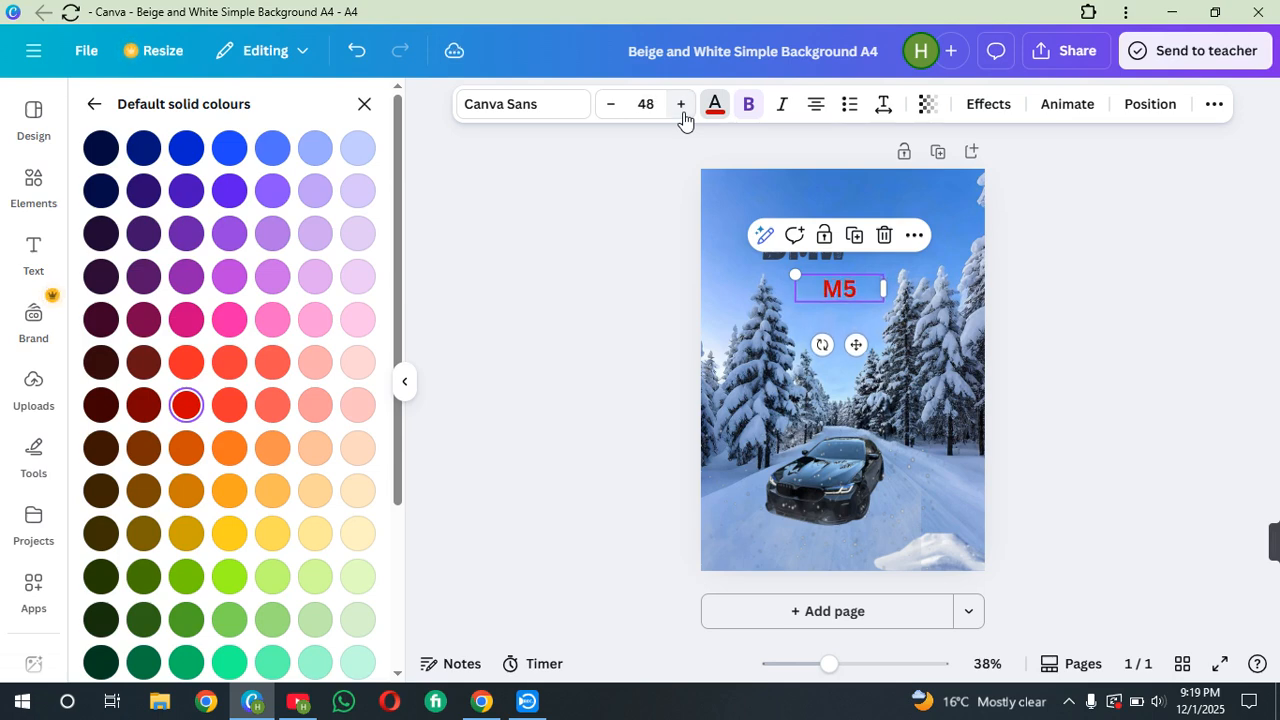
pyautogui.click(683, 111)
pyautogui.click(683, 111)
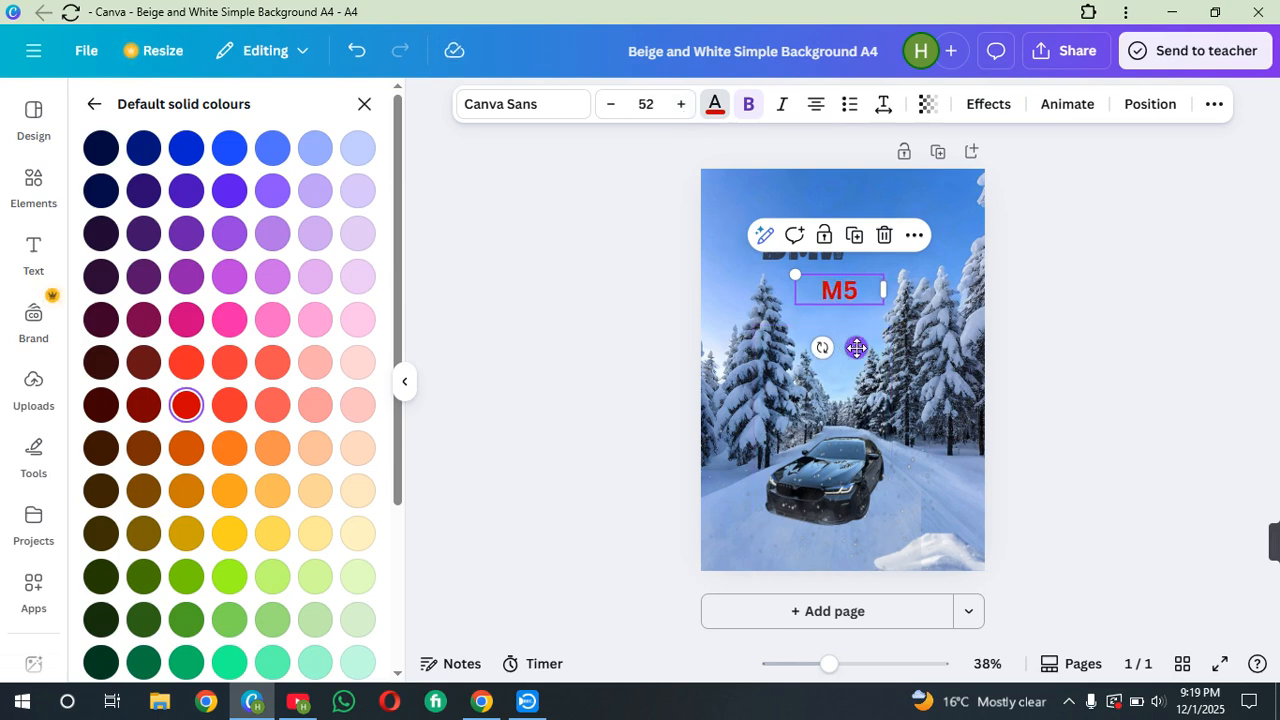
pyautogui.moveTo(858, 345); pyautogui.dragTo(860, 342)
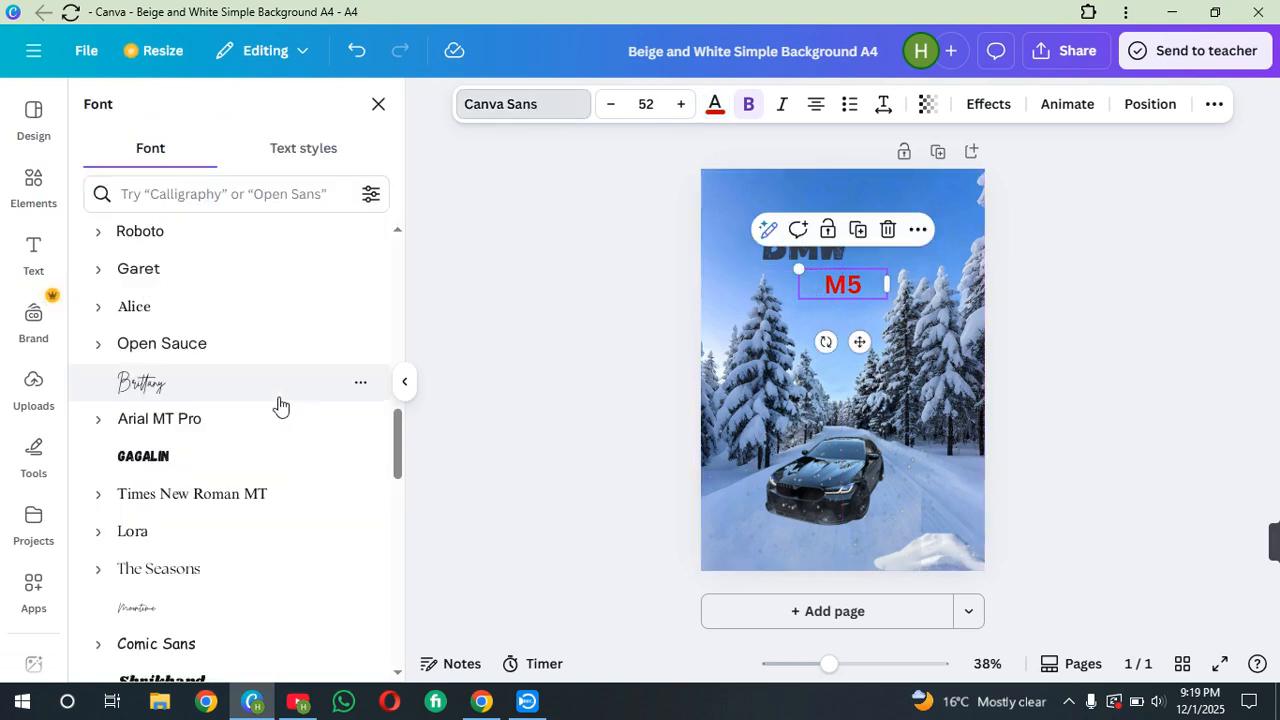
# Try the HK Modular font on the M5 text, then apply Impact instead
pyautogui.scroll(-4, 280, 406)
pyautogui.scroll(-6, 275, 395)
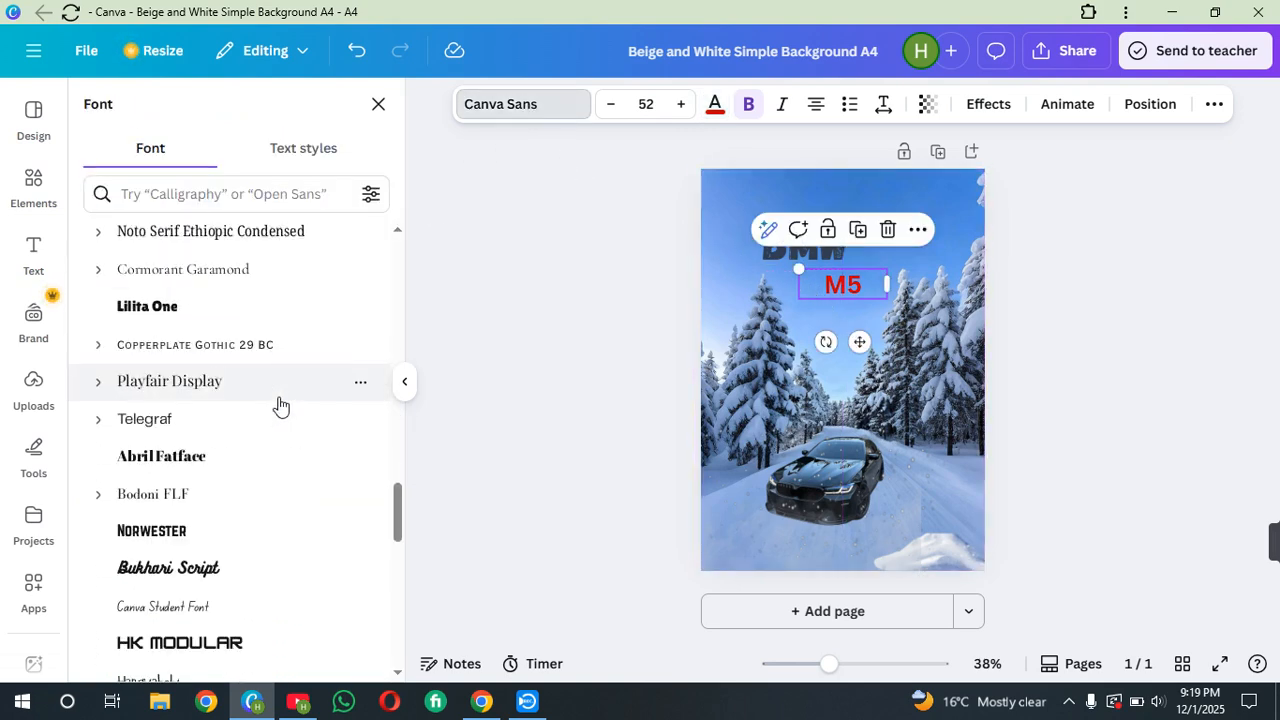
pyautogui.click(260, 371)
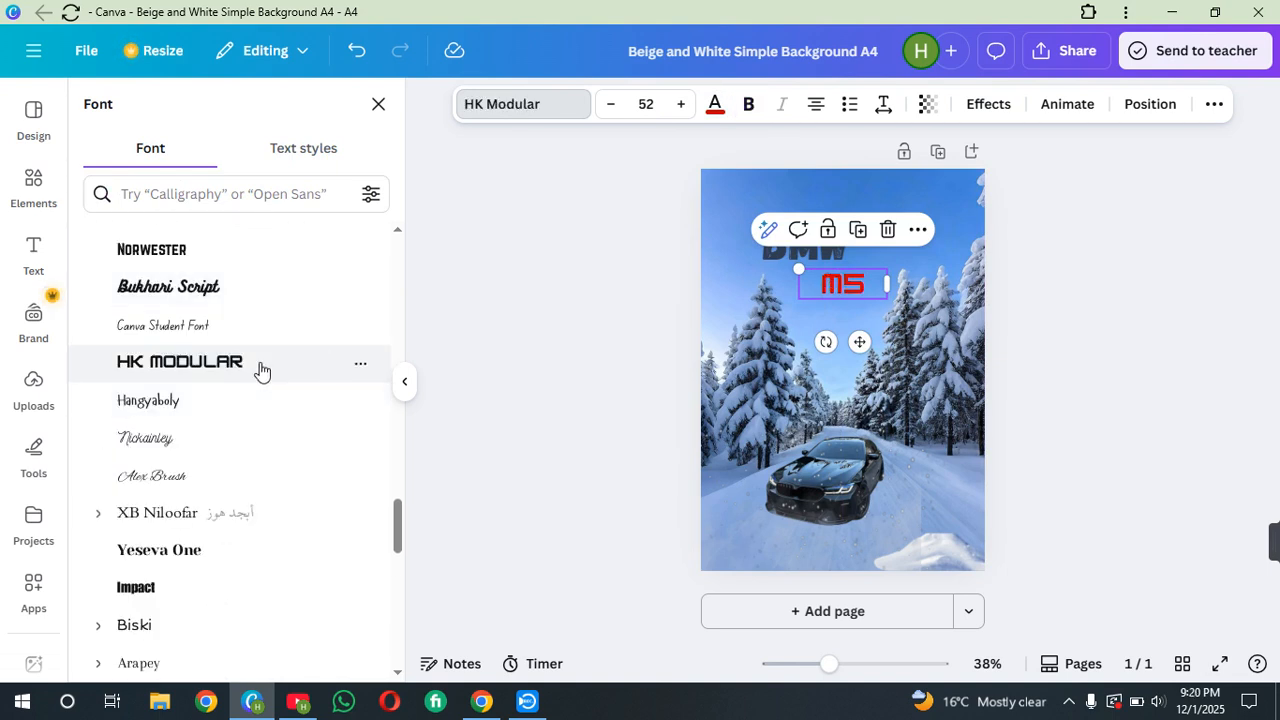
pyautogui.scroll(-3, 258, 371)
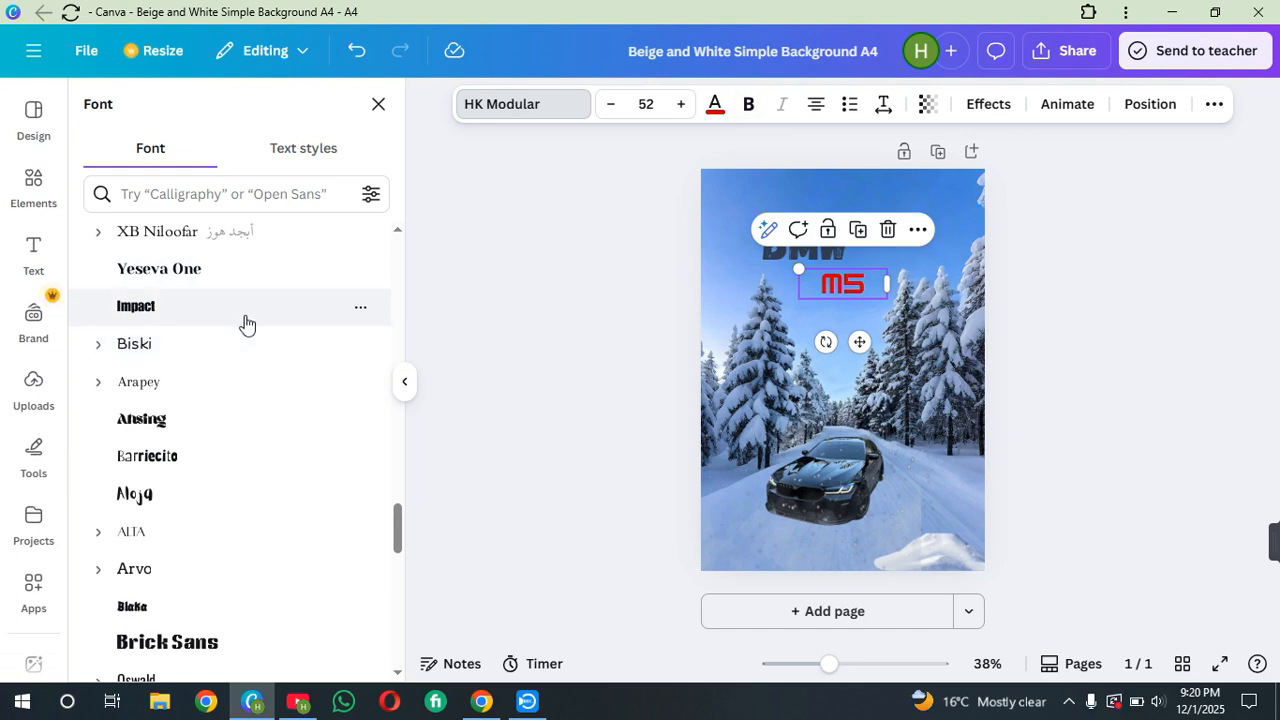
pyautogui.click(247, 323)
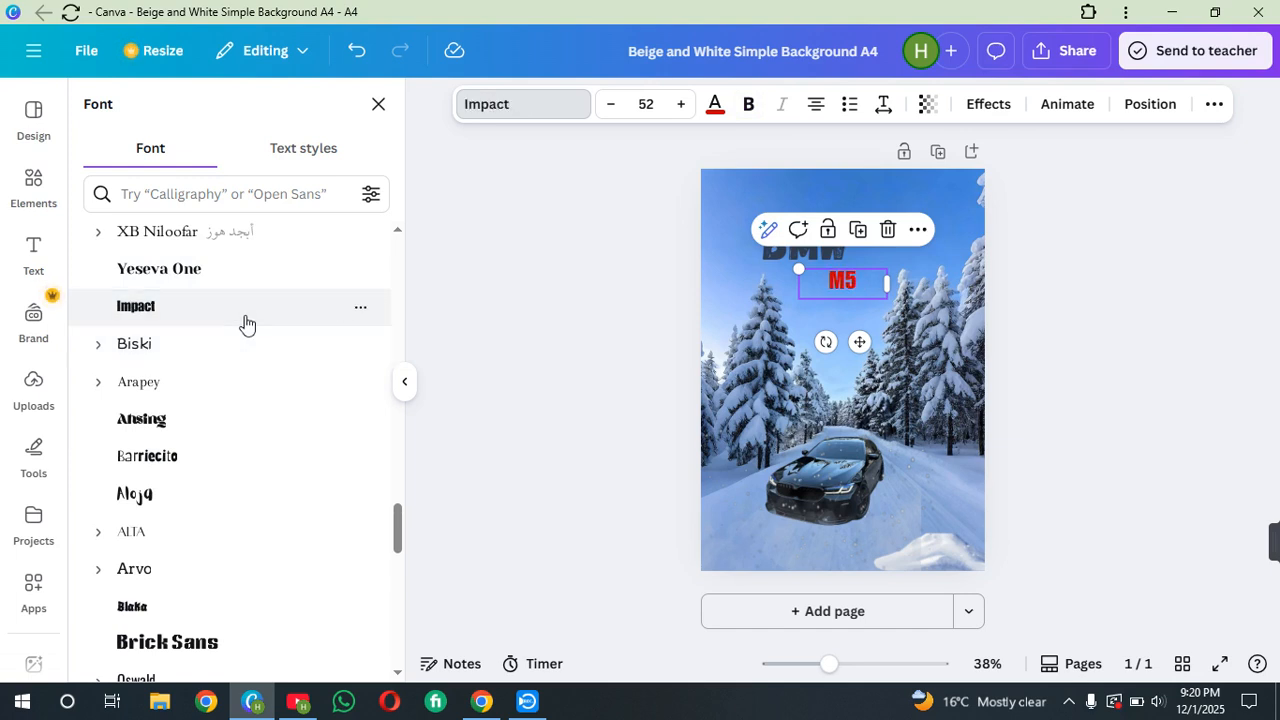
pyautogui.click(584, 347)
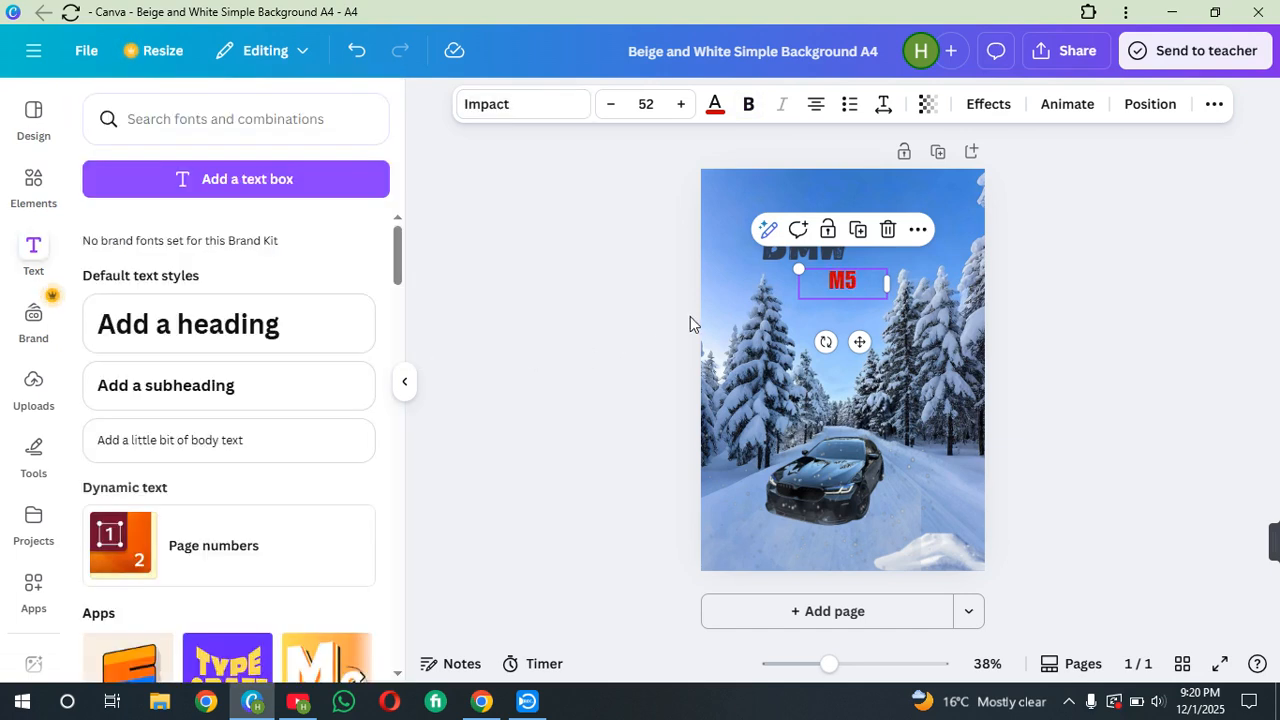
# Set the BMW title's colour to the near-black photo colour
pyautogui.click(718, 283)
pyautogui.click(795, 244)
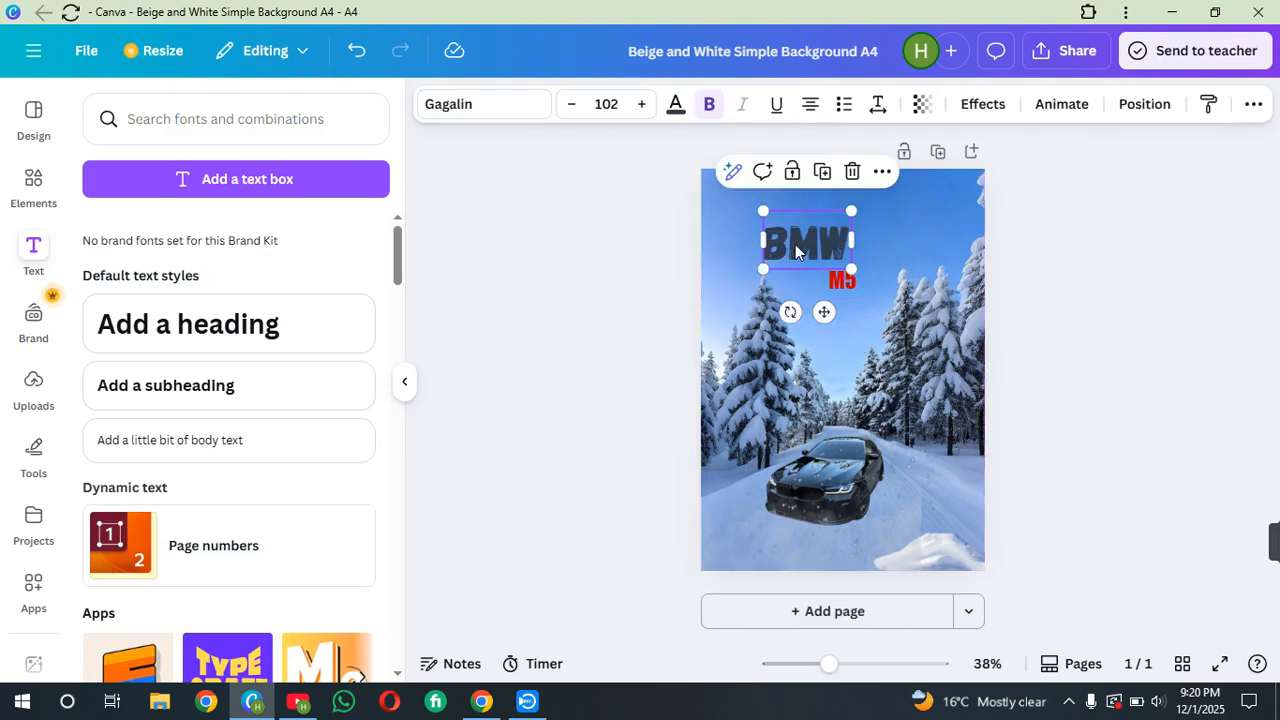
pyautogui.click(675, 104)
pyautogui.click(272, 446)
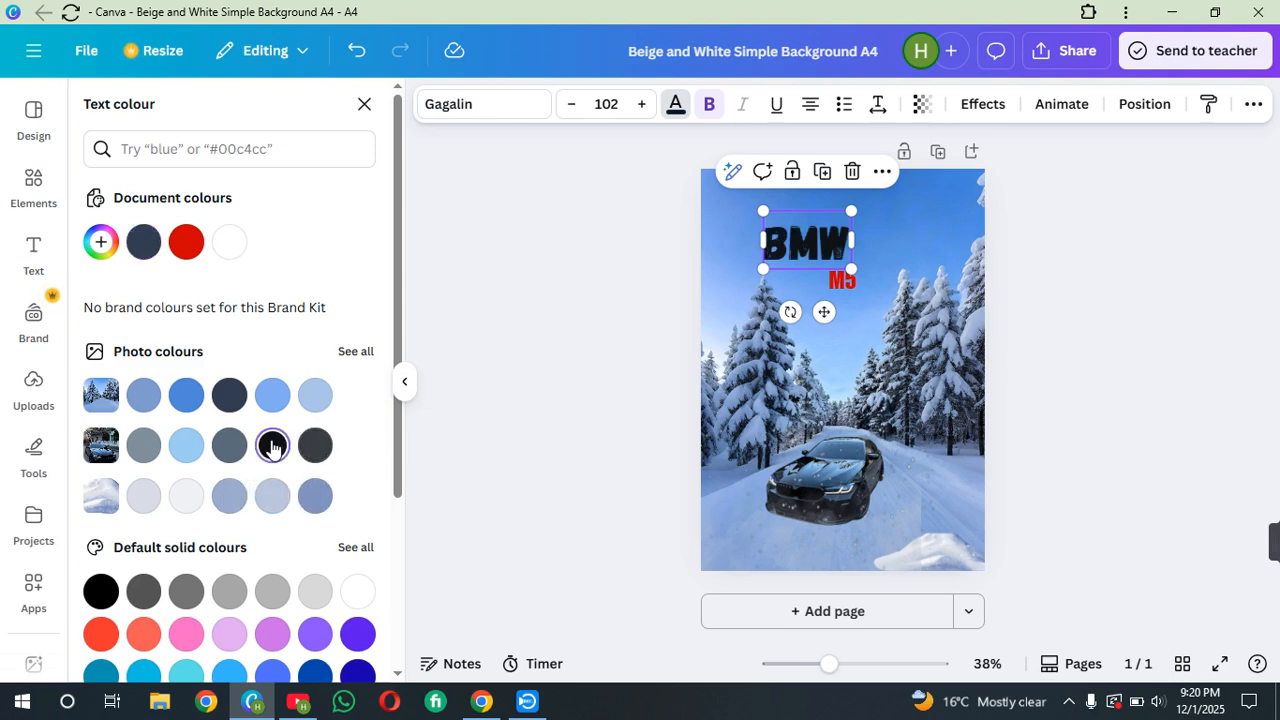
# Crop the car image's top edge down and stretch its right edge out to the page edge
pyautogui.click(756, 440)
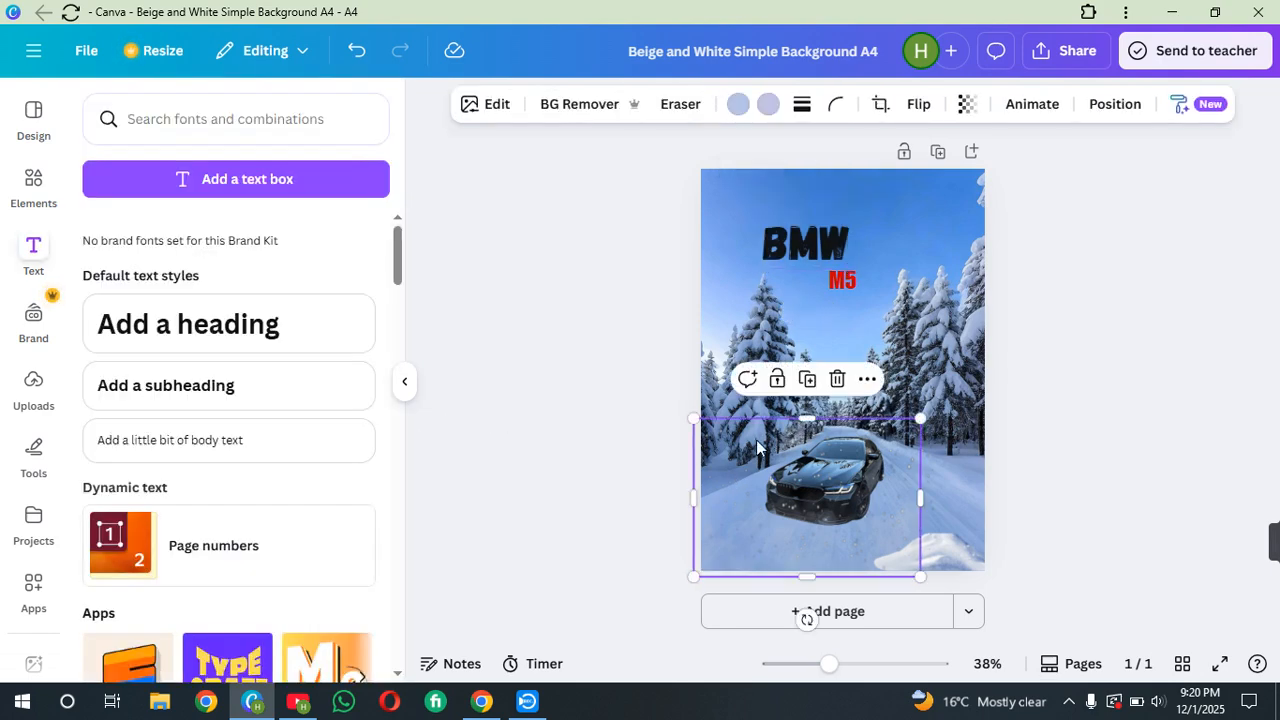
pyautogui.moveTo(806, 418); pyautogui.dragTo(800, 447)
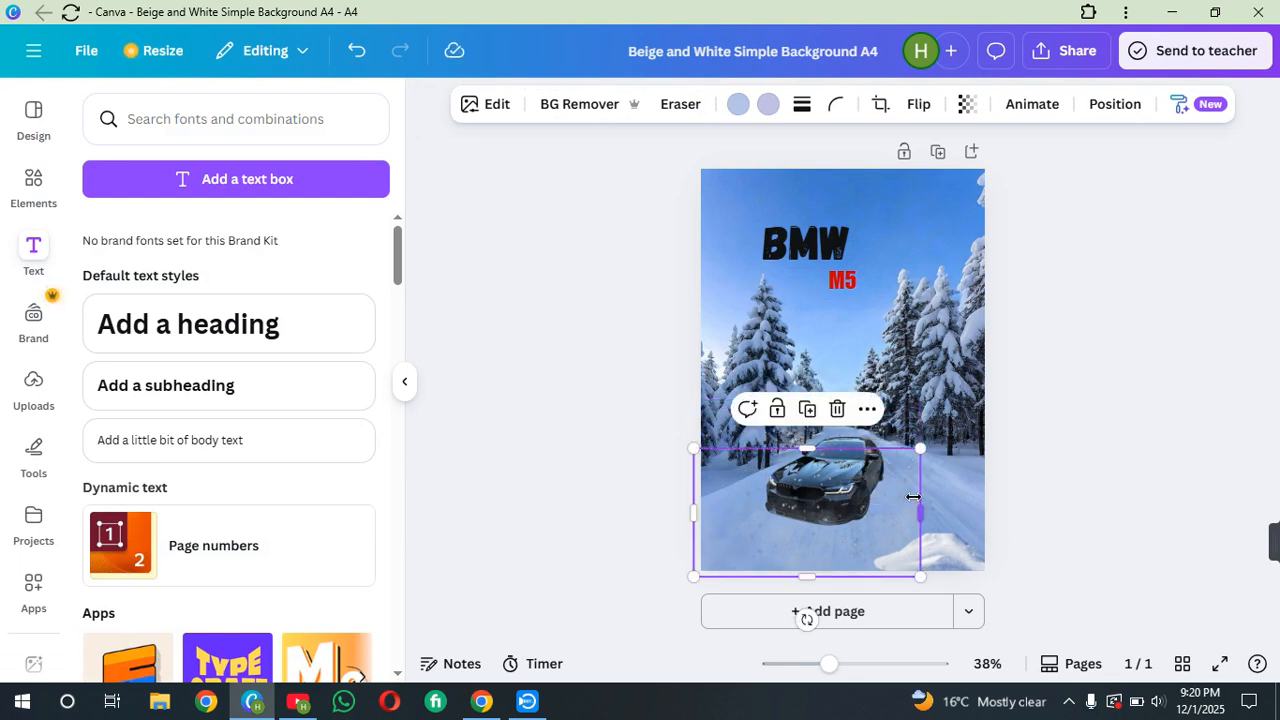
pyautogui.moveTo(920, 502); pyautogui.dragTo(989, 502)
pyautogui.click(1012, 347)
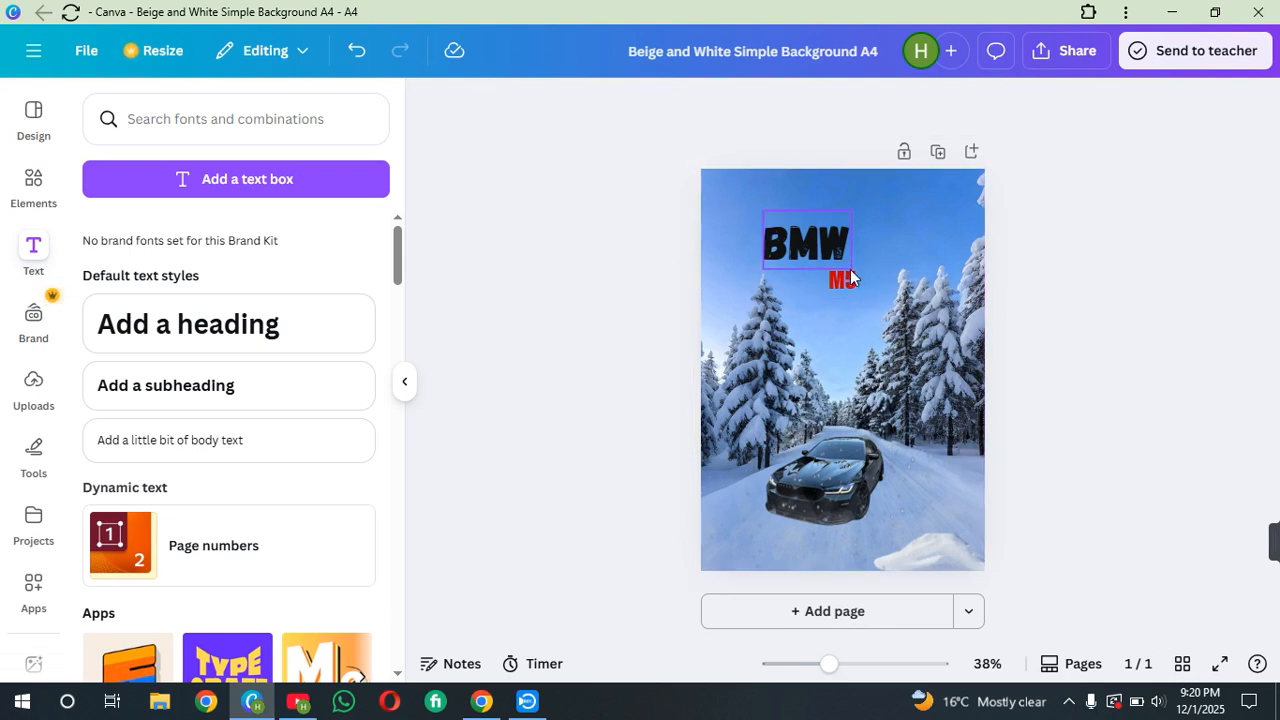
# Move the M5 text lower and the BMW title slightly down and right
pyautogui.moveTo(848, 278); pyautogui.dragTo(868, 312)
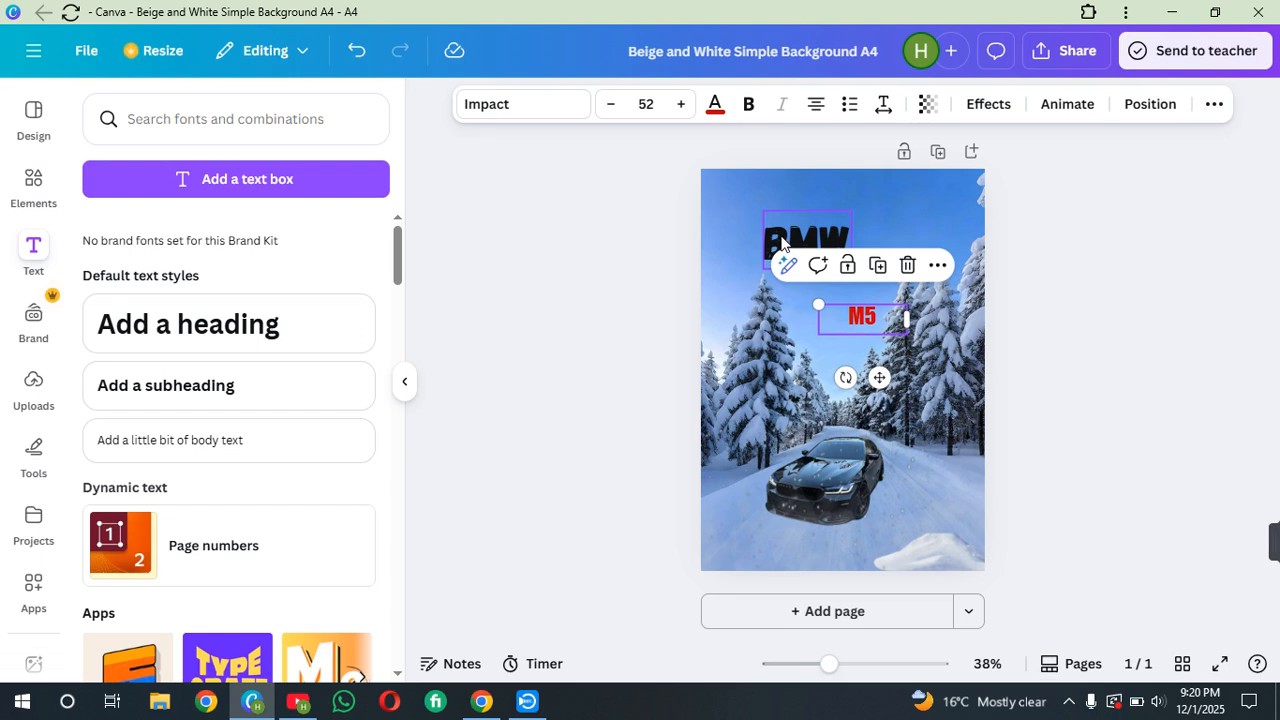
pyautogui.click(781, 238)
pyautogui.moveTo(781, 238); pyautogui.dragTo(801, 257)
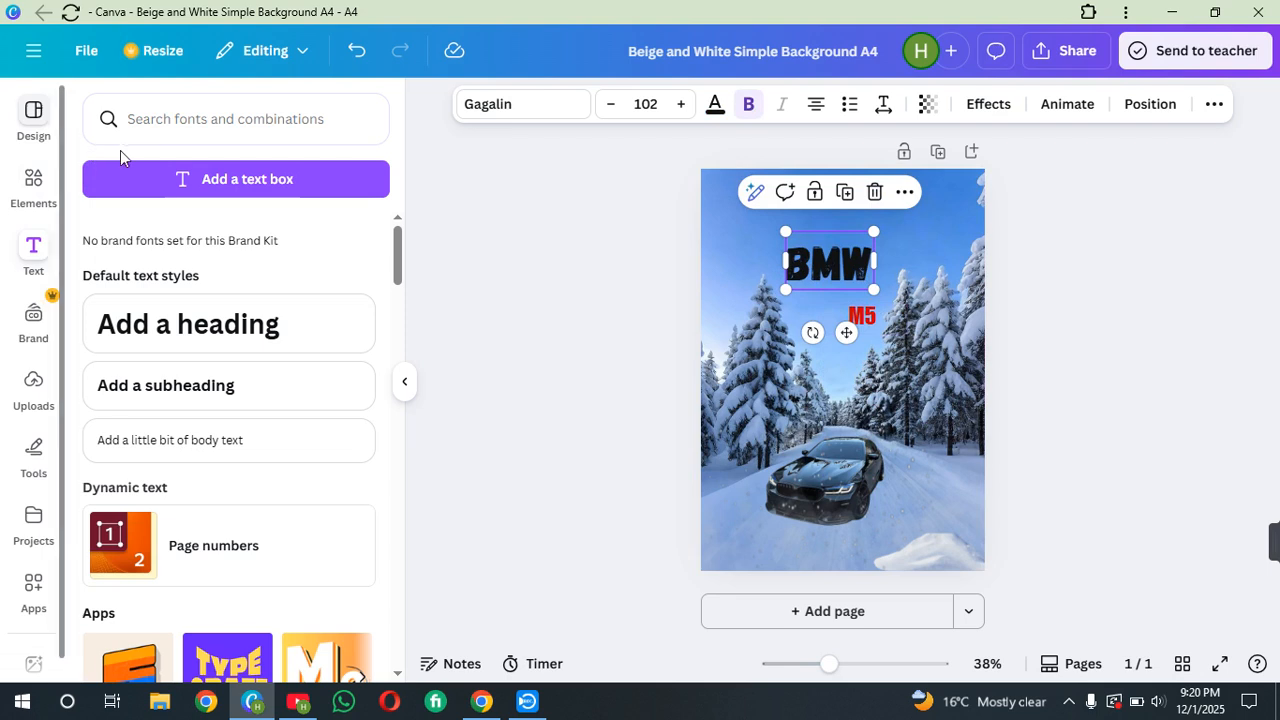
# Search the text styles for bmw logo
pyautogui.click(170, 132)
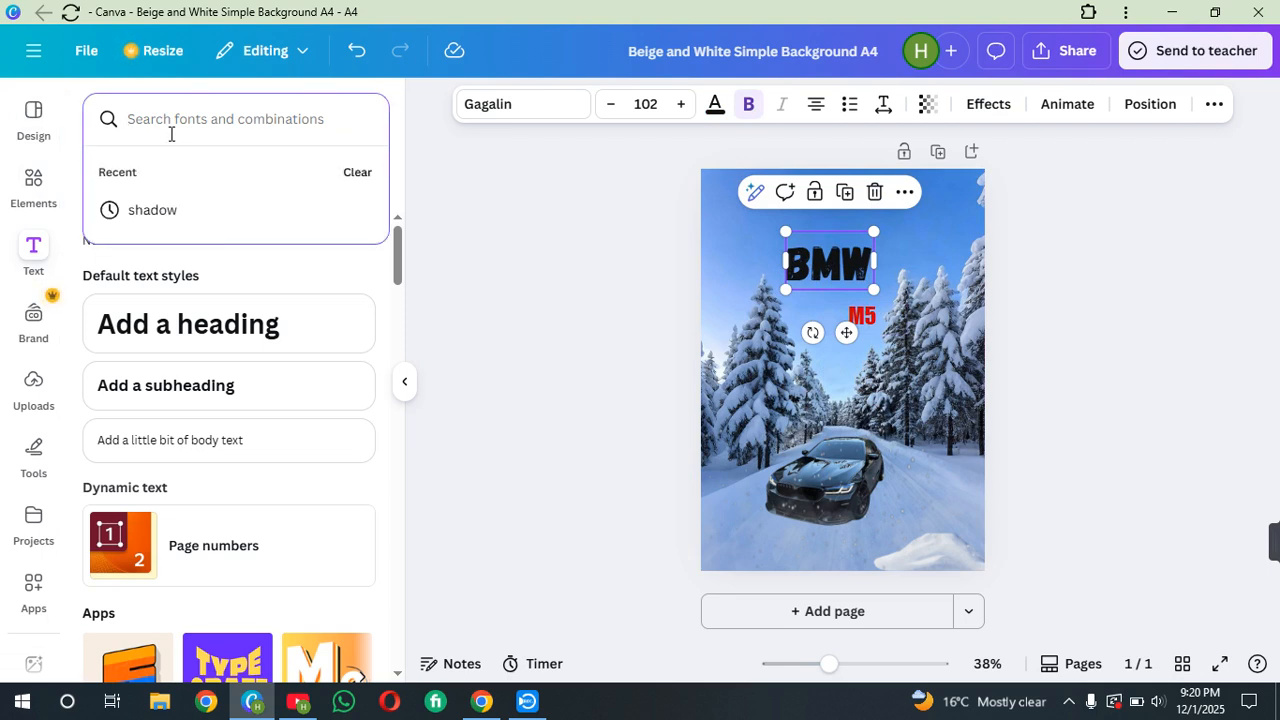
pyautogui.write('bmw l')
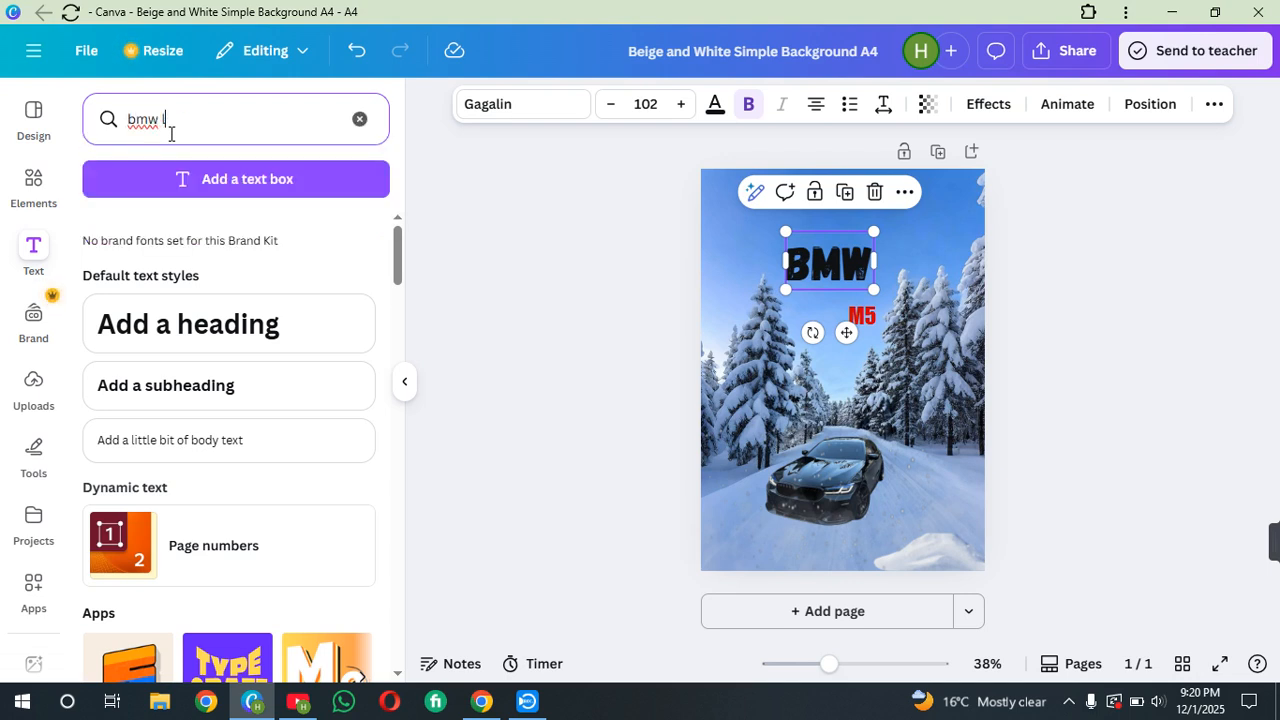
pyautogui.write('ogo')
pyautogui.press('Return')
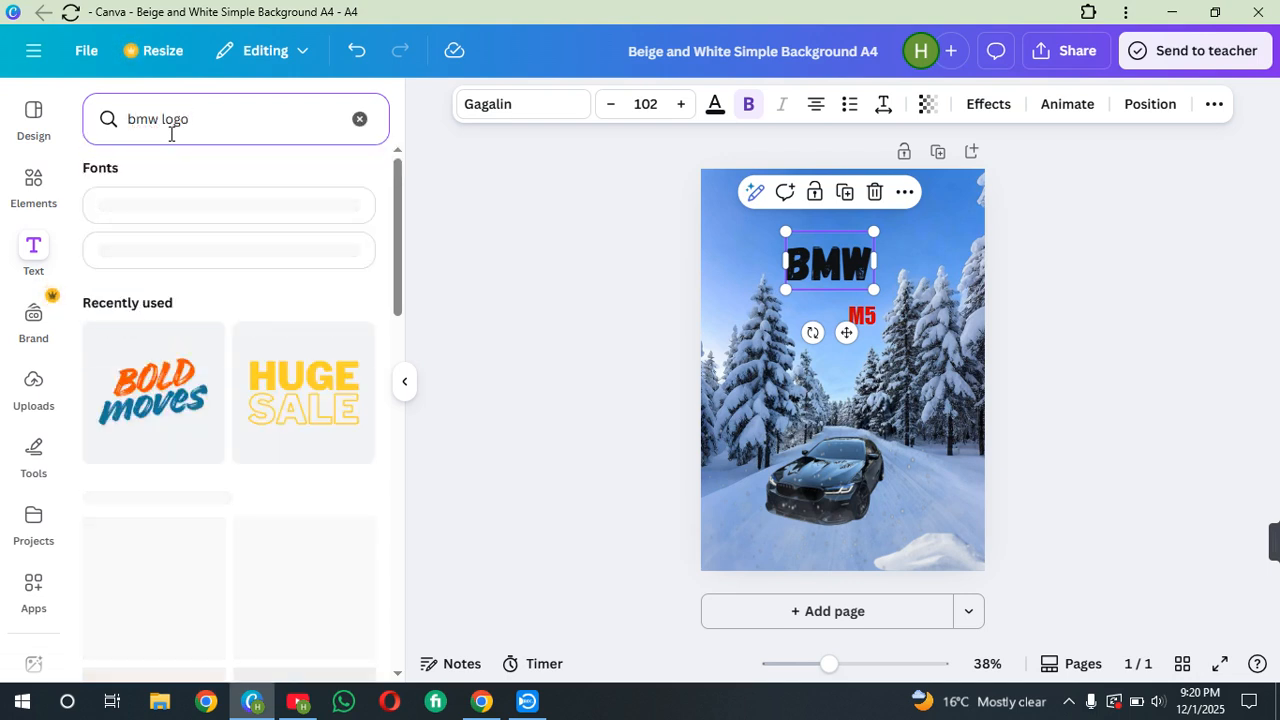
# Open the elements library and search its graphics for BMW LOGO
pyautogui.click(42, 320)
pyautogui.click(33, 252)
pyautogui.click(33, 190)
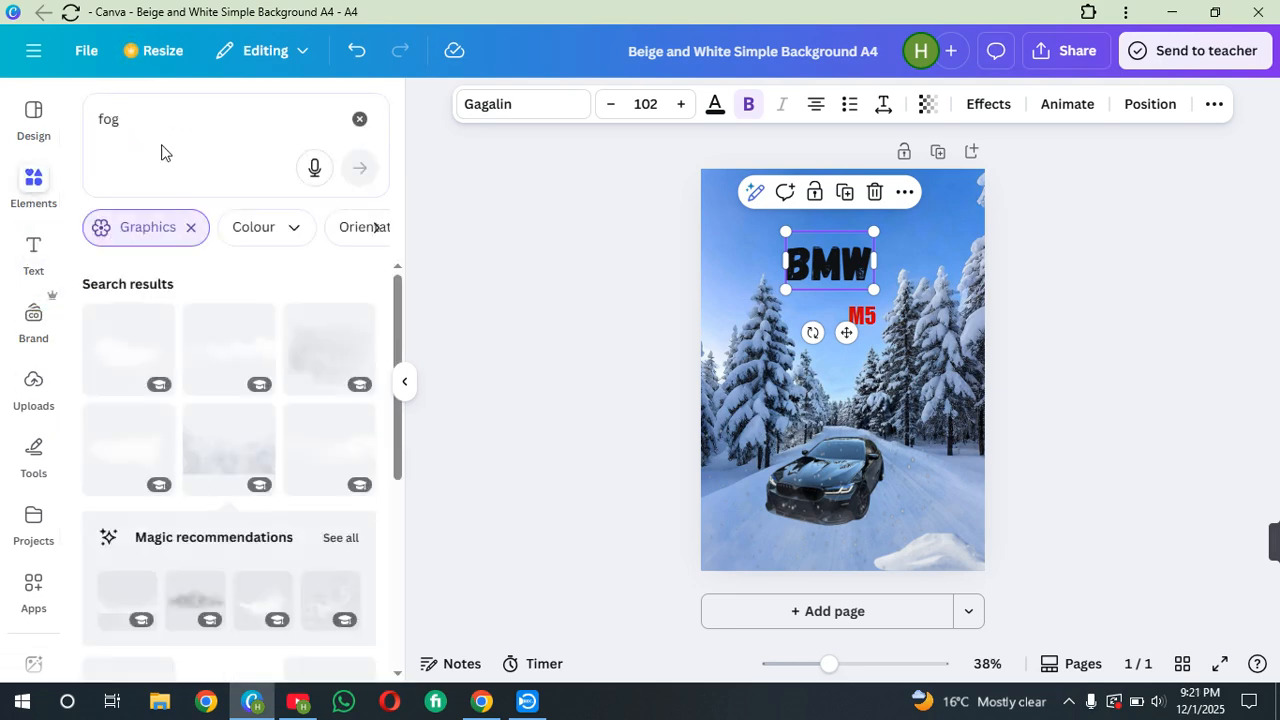
pyautogui.click(174, 126)
pyautogui.press('BackSpace')
pyautogui.press('BackSpace')
pyautogui.press('BackSpace')
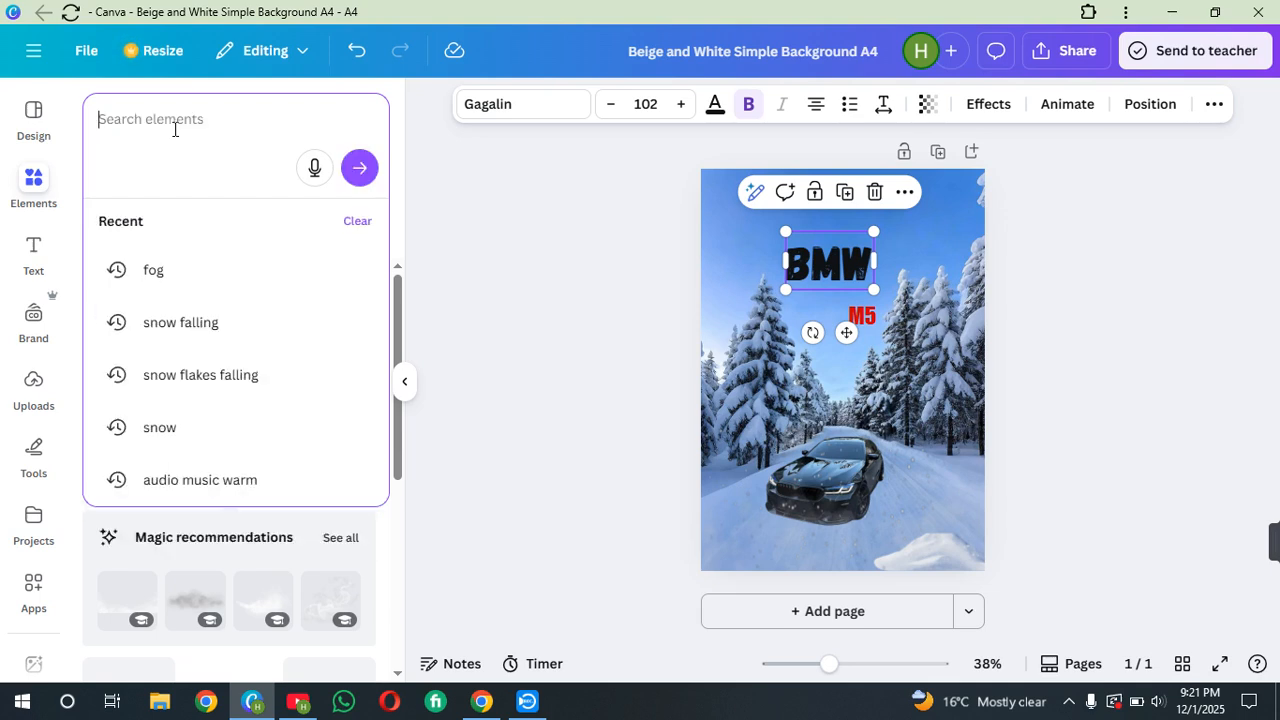
pyautogui.write('BMW ')
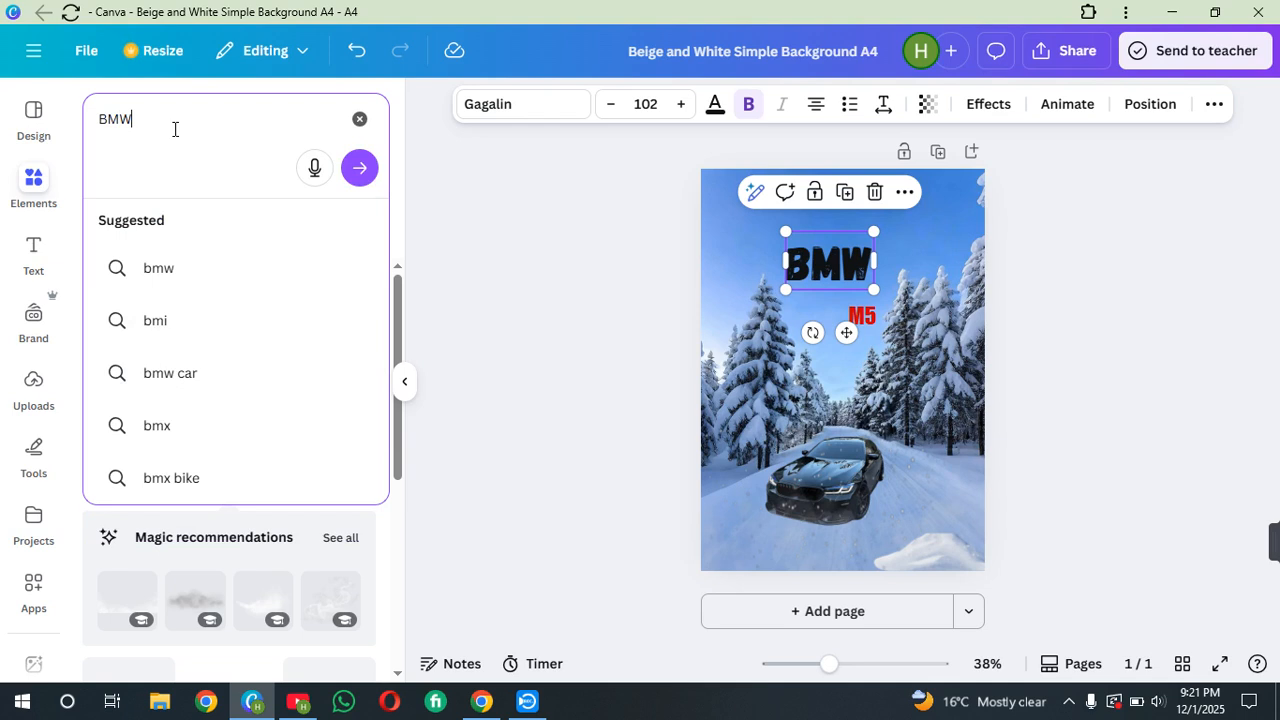
pyautogui.write('LOGO')
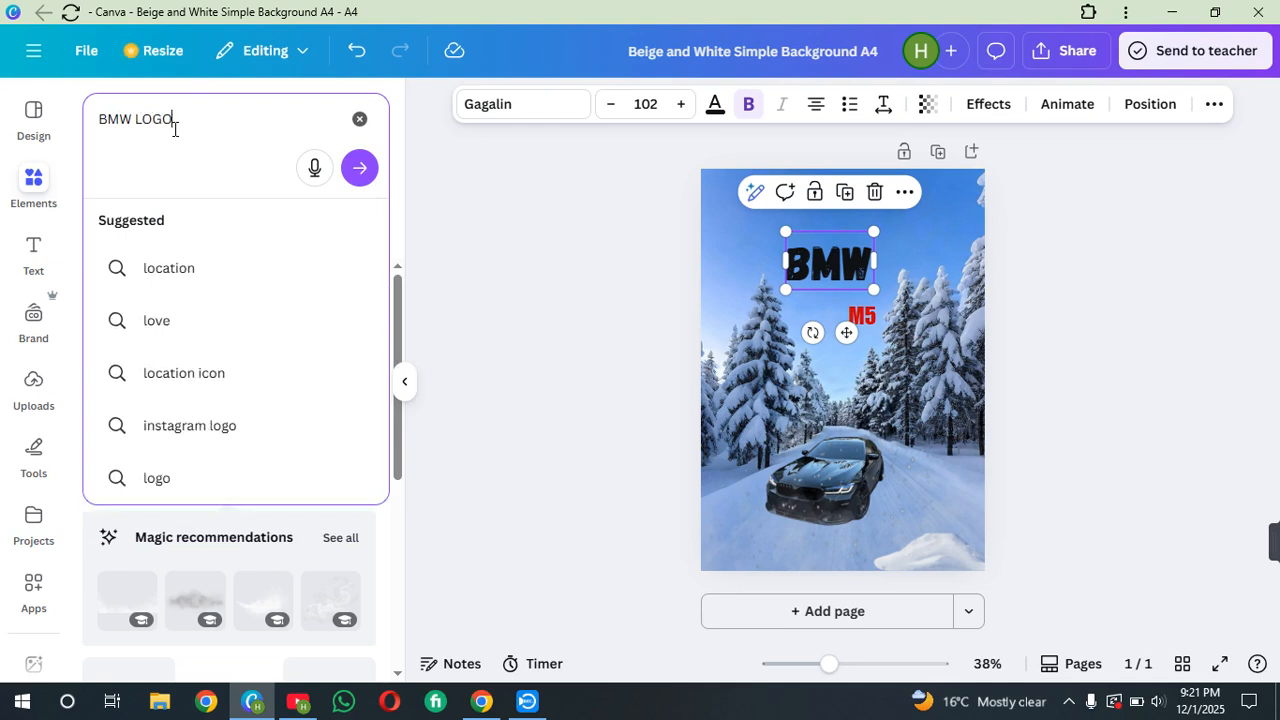
pyautogui.press('Return')
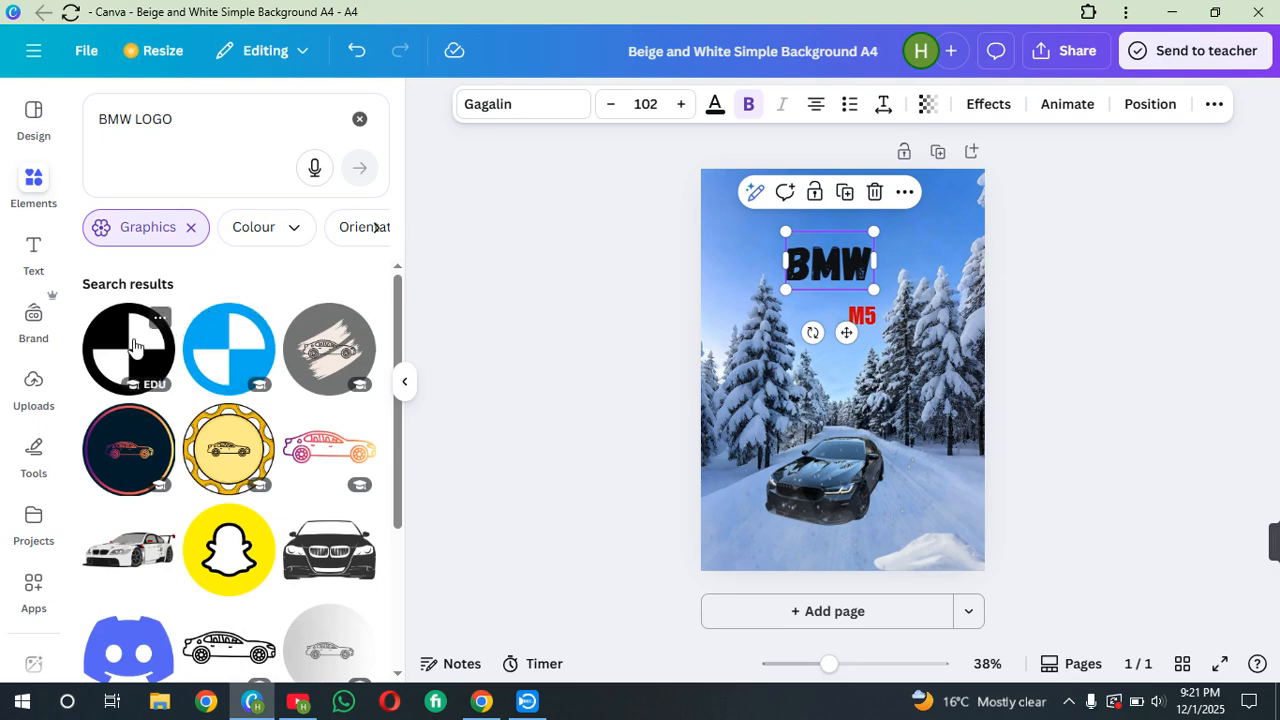
# Add the black-and-white BMW roundel graphic, shrink it, and place it just left of the M5 text
pyautogui.scroll(-3, 133, 345)
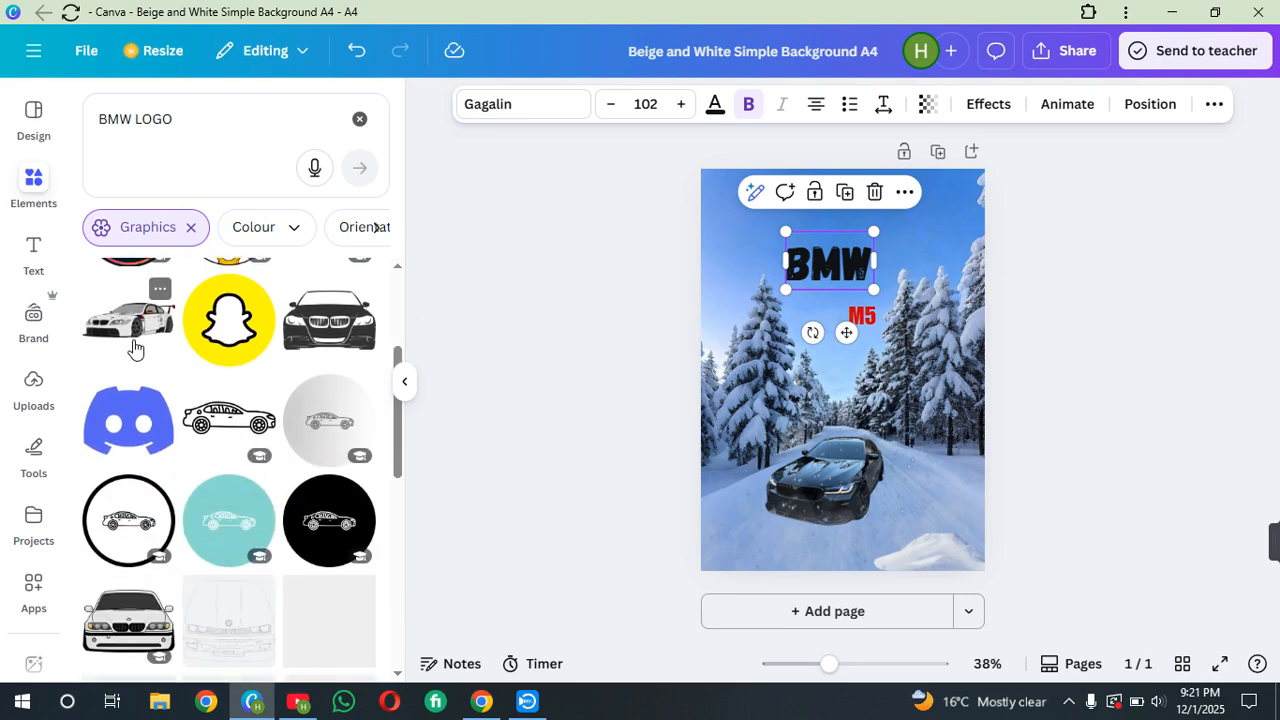
pyautogui.scroll(-5, 133, 345)
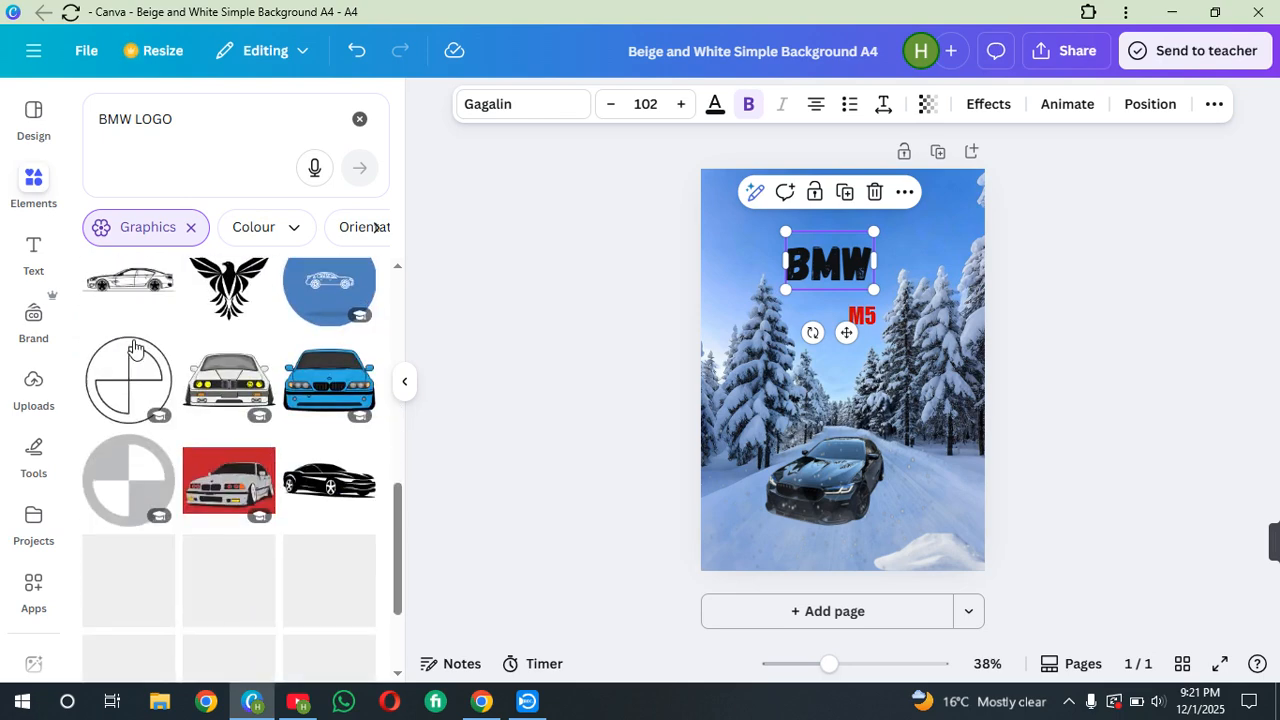
pyautogui.scroll(-5, 133, 345)
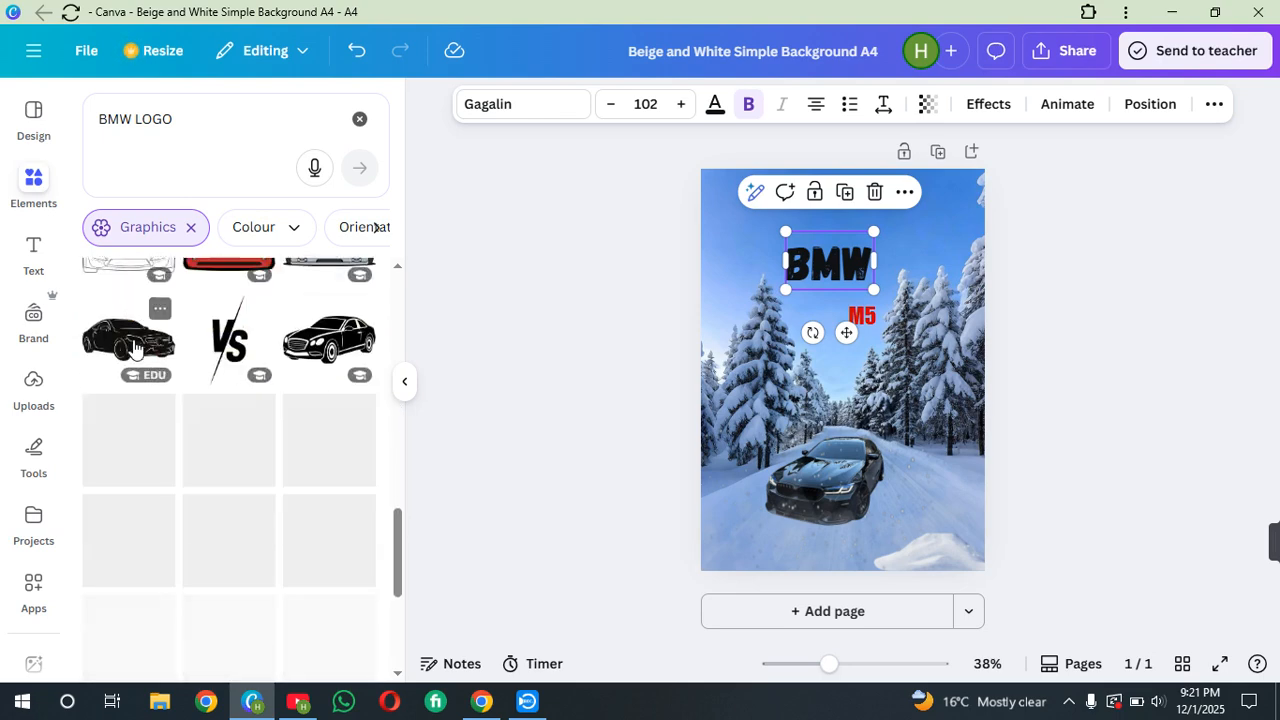
pyautogui.scroll(-2, 134, 341)
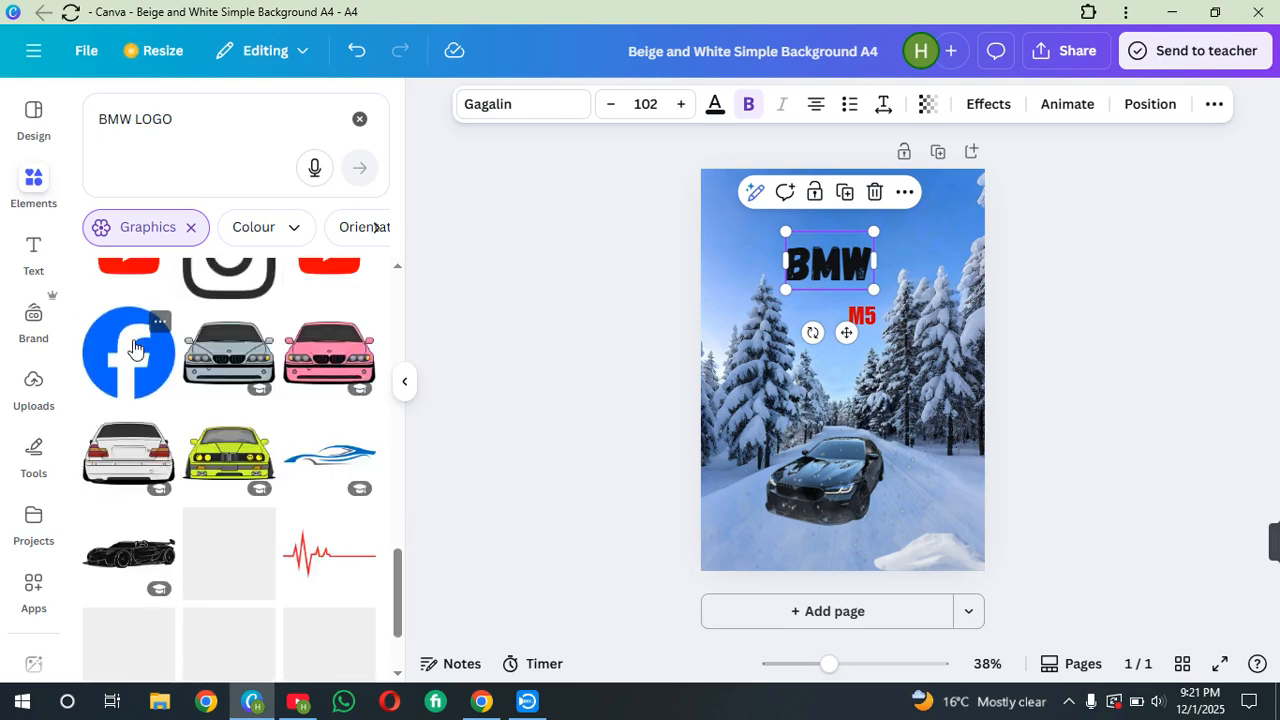
pyautogui.scroll(3, 134, 341)
pyautogui.scroll(10, 134, 341)
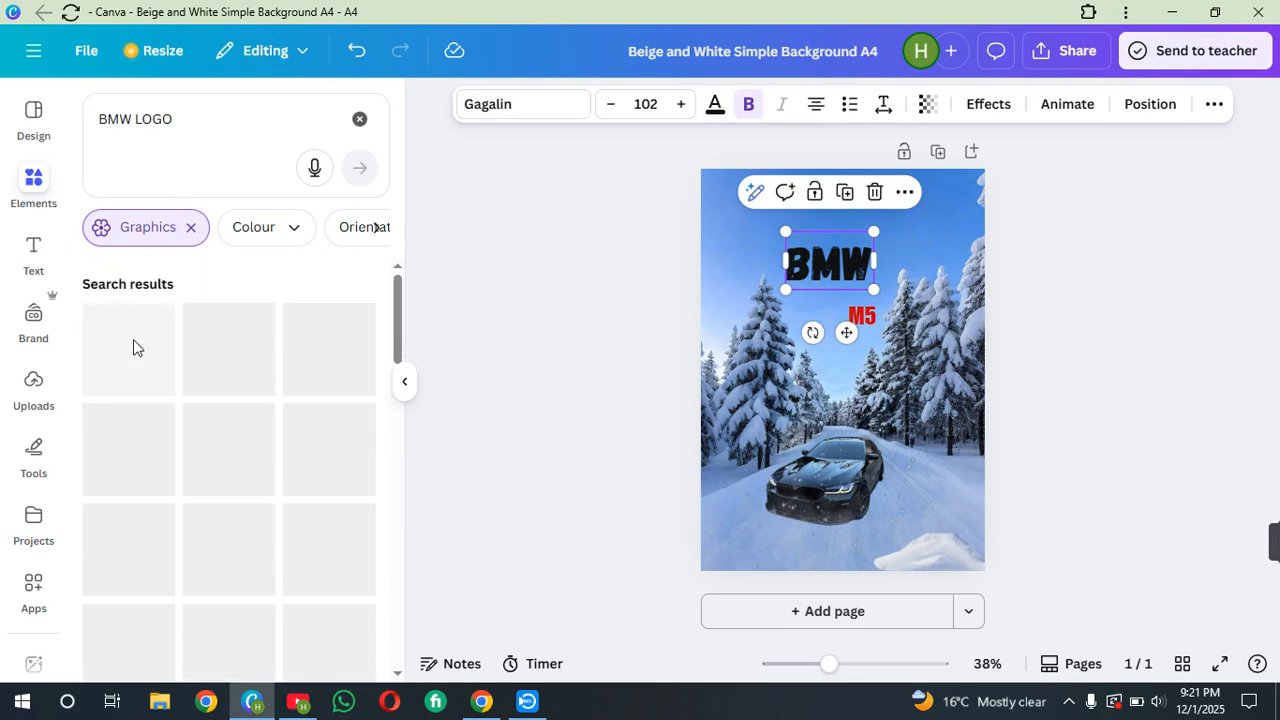
pyautogui.click(134, 352)
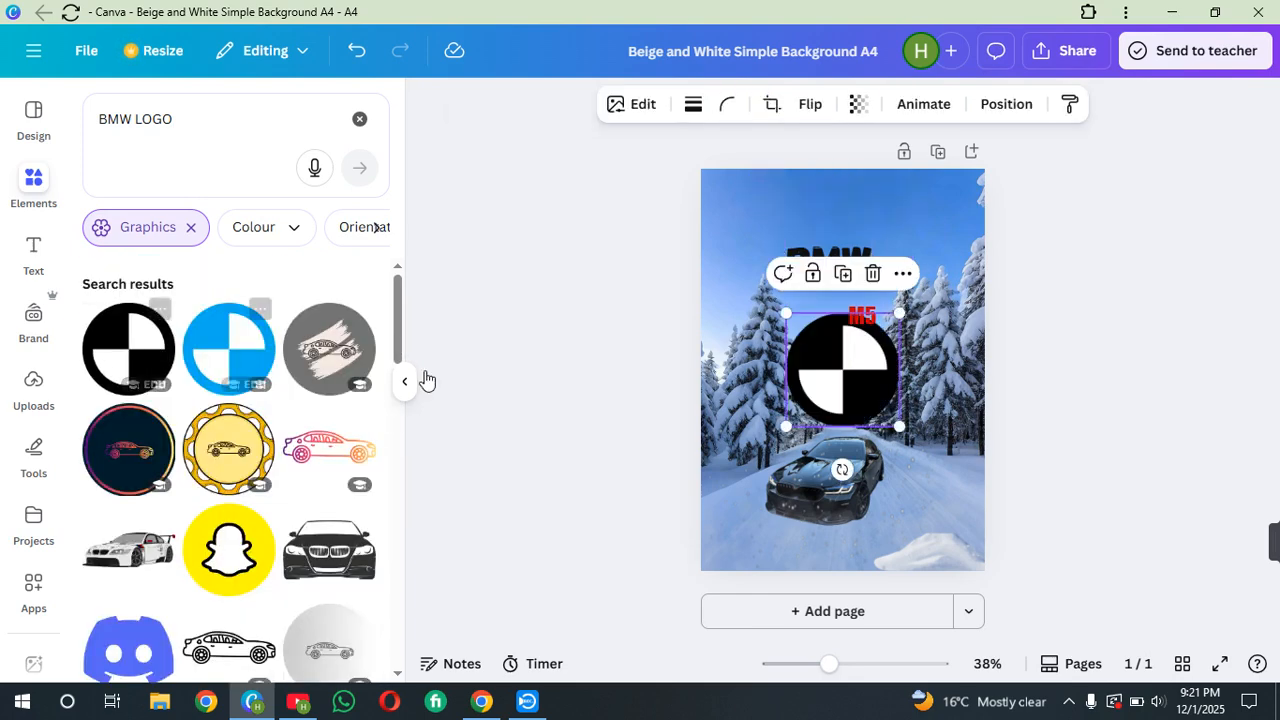
pyautogui.moveTo(787, 421); pyautogui.dragTo(867, 341)
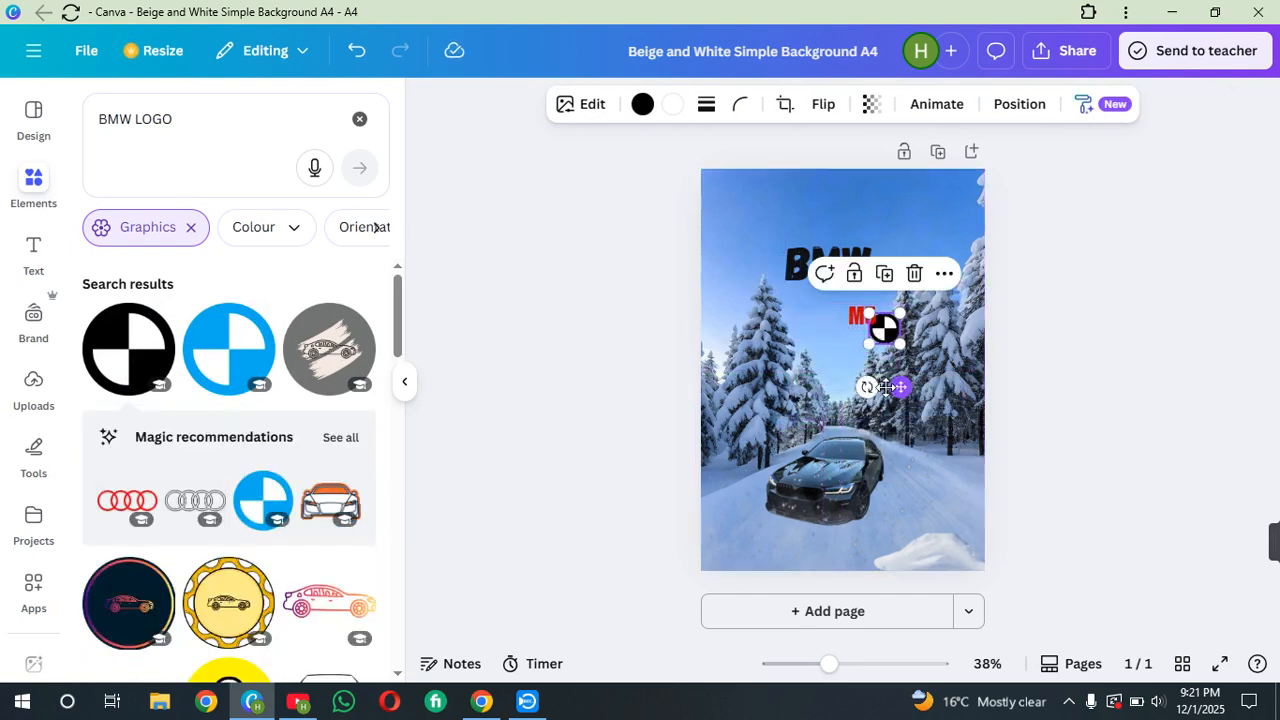
pyautogui.moveTo(901, 386); pyautogui.dragTo(837, 367)
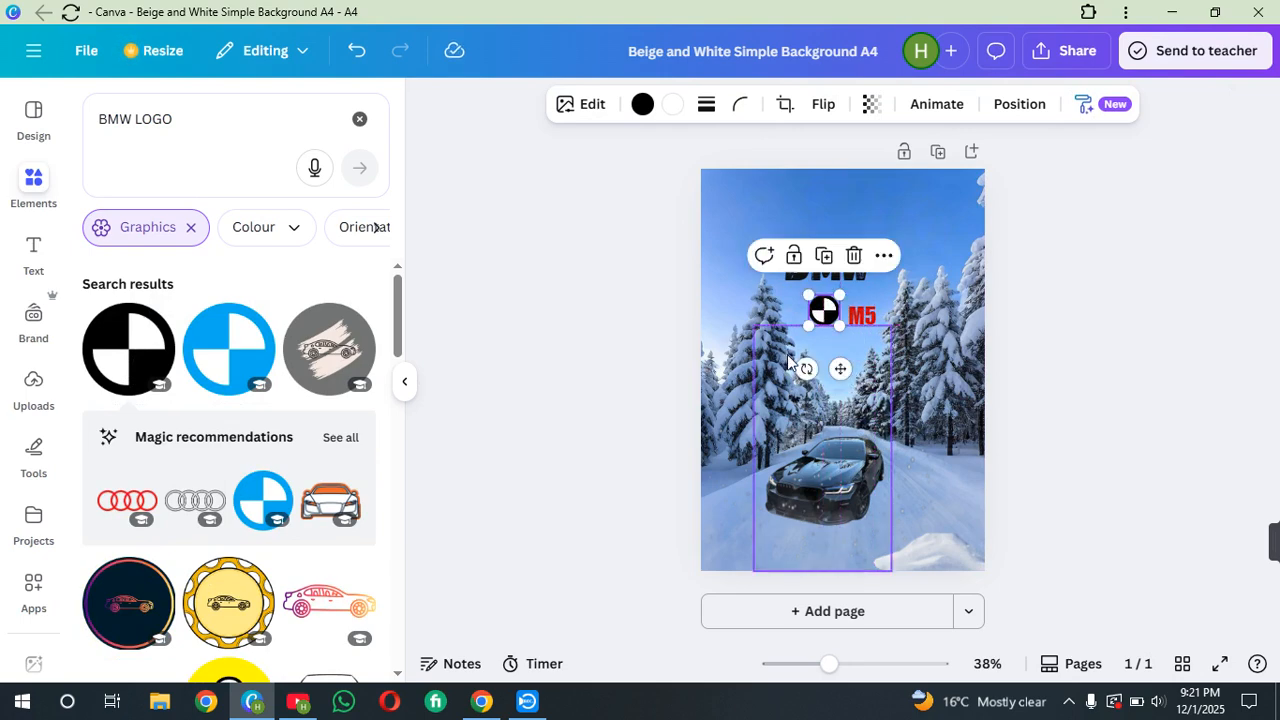
pyautogui.moveTo(808, 323); pyautogui.dragTo(849, 366)
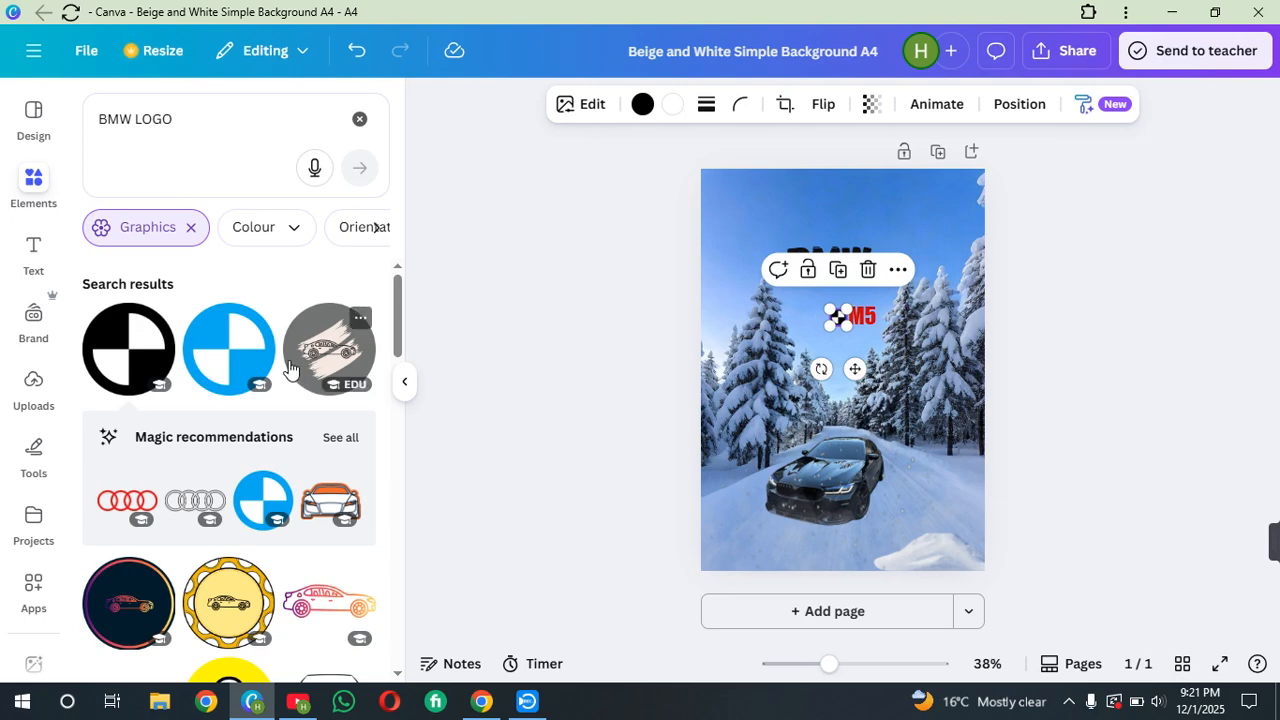
# Refine the graphics search to BMW LOGO m
pyautogui.scroll(-2, 289, 369)
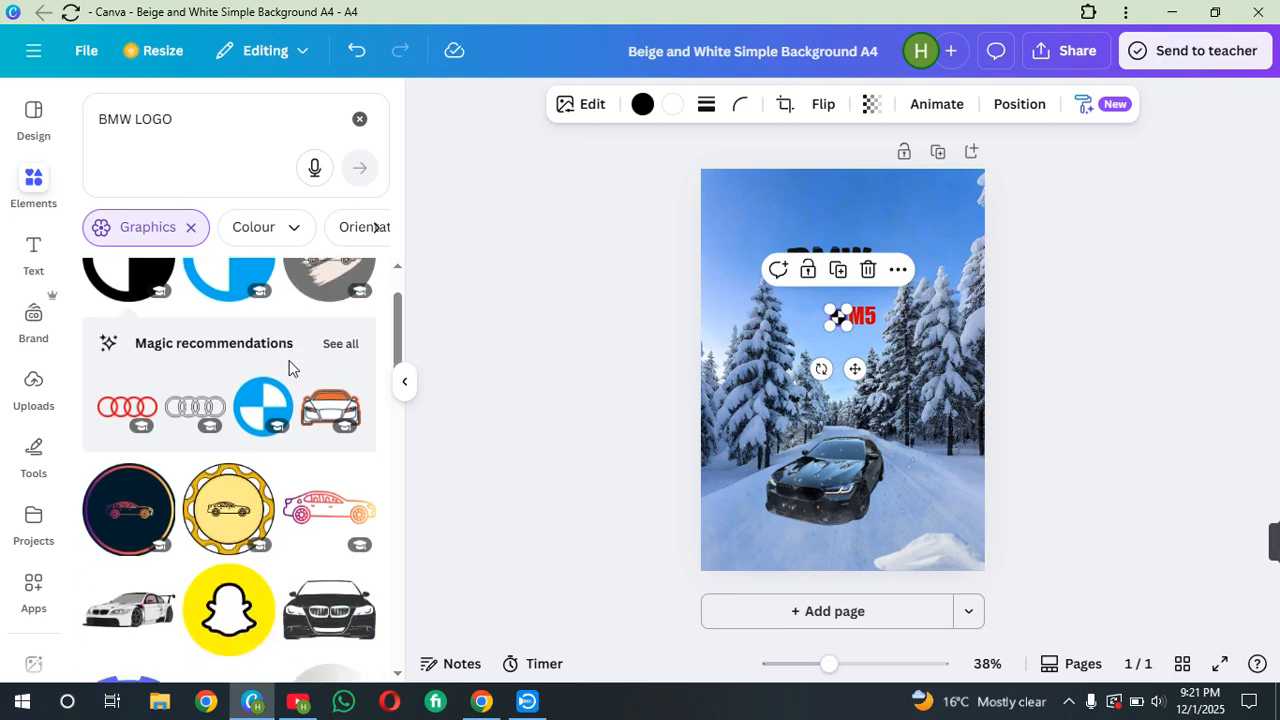
pyautogui.scroll(-2, 289, 369)
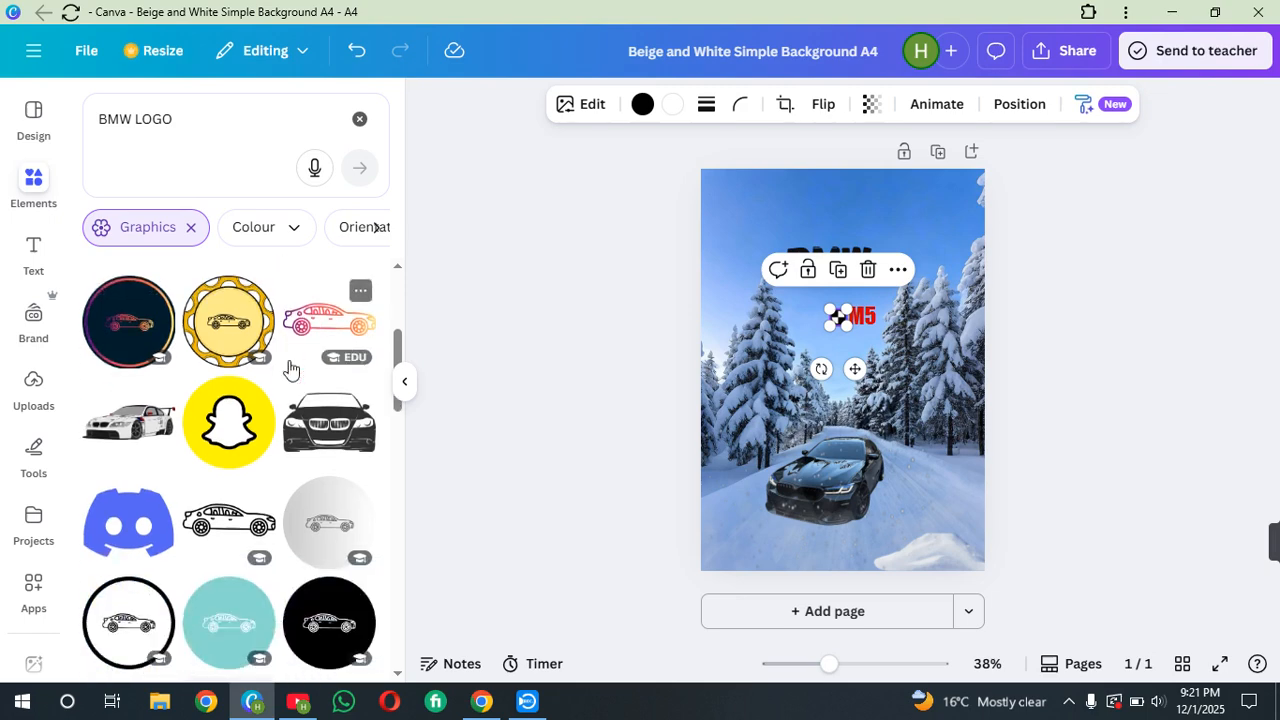
pyautogui.scroll(-3, 289, 369)
pyautogui.scroll(2, 289, 369)
pyautogui.scroll(5, 289, 369)
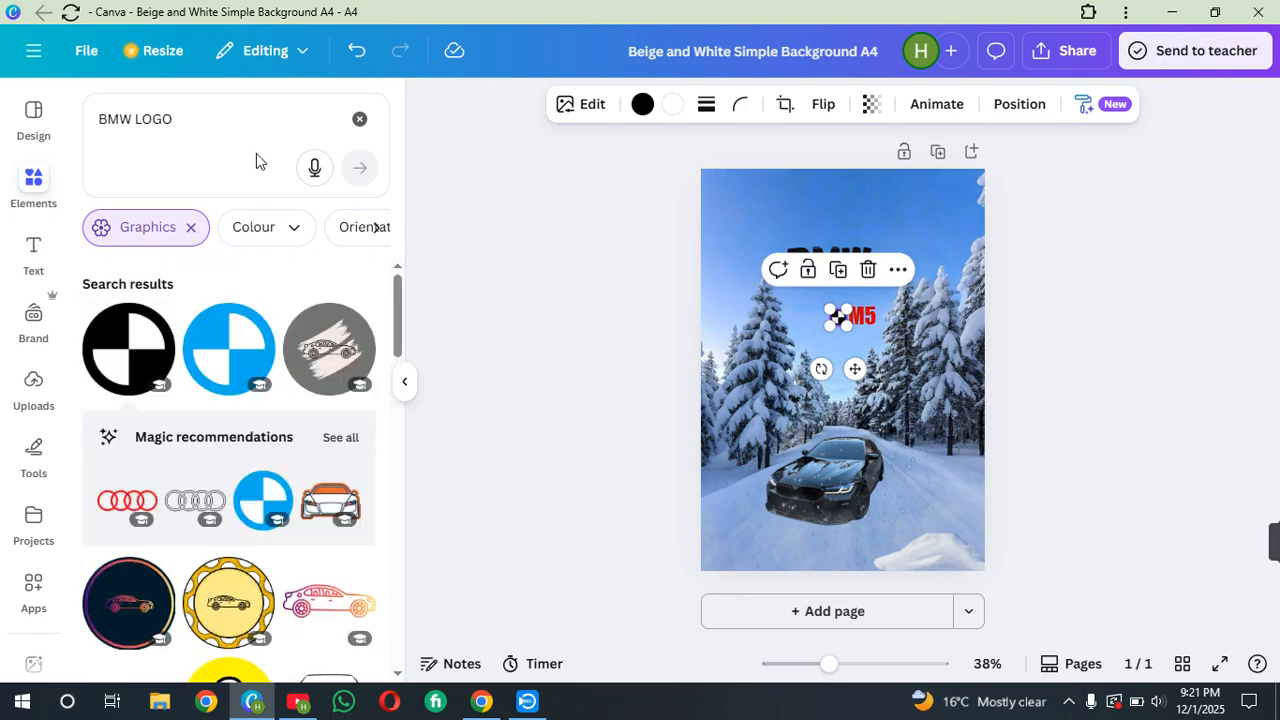
pyautogui.click(254, 126)
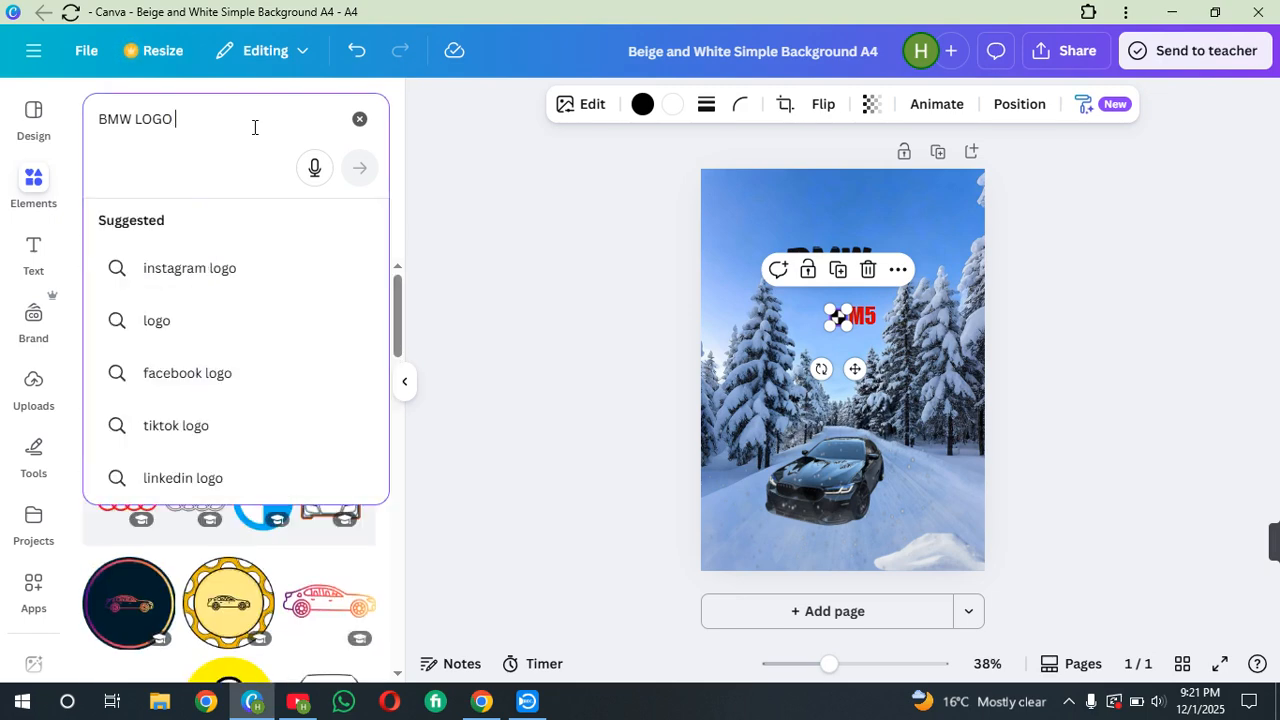
pyautogui.write('m')
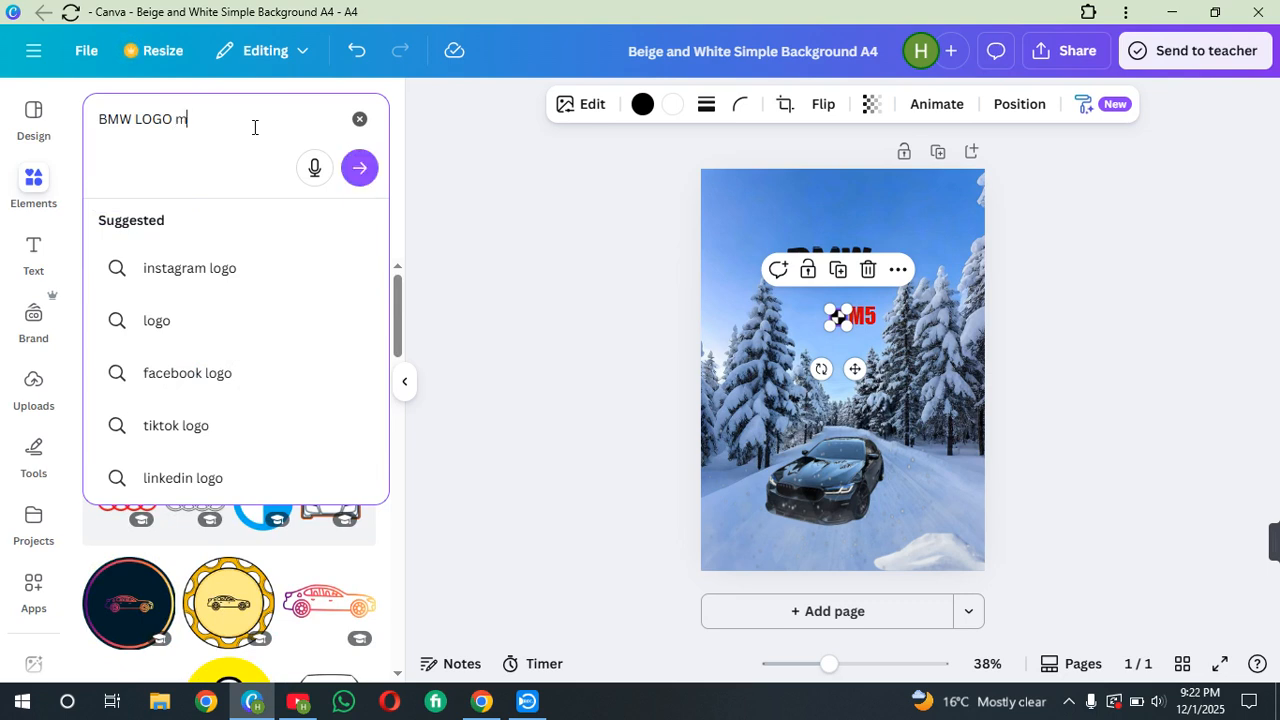
pyautogui.press('Return')
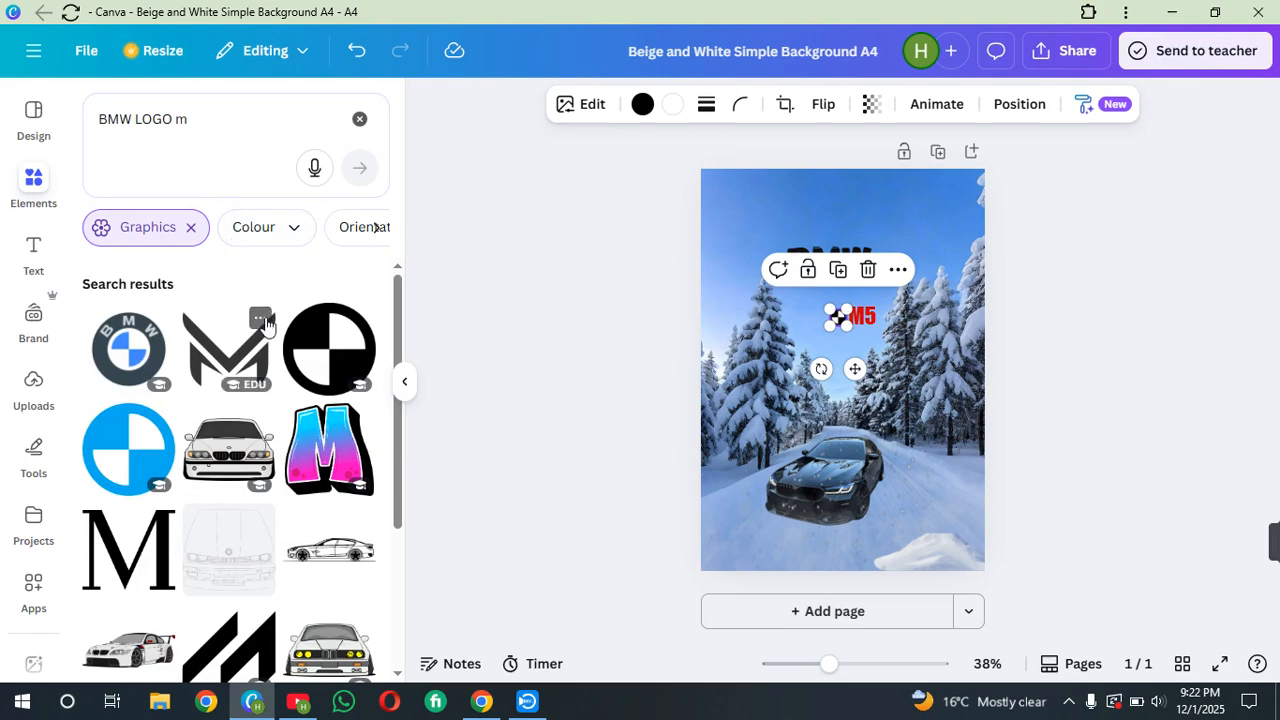
# Browse the BMW LOGO m graphics results, then clear the search
pyautogui.scroll(-1, 313, 408)
pyautogui.scroll(-6, 313, 408)
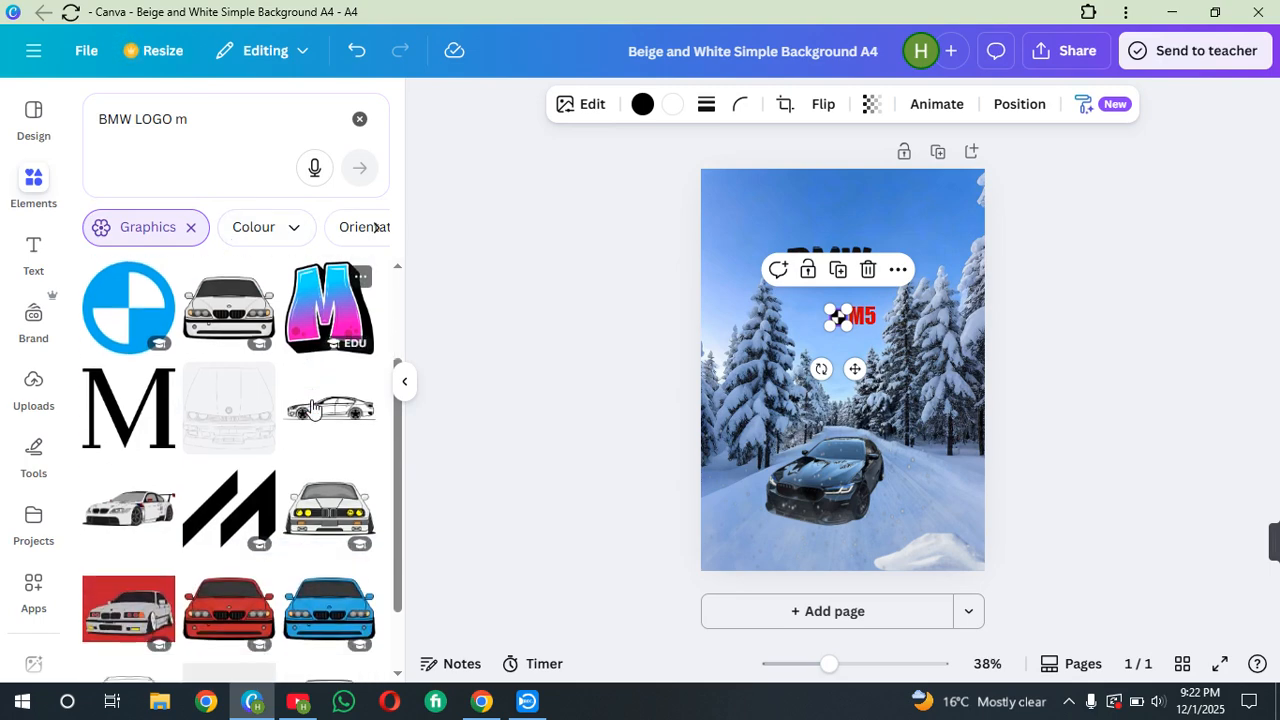
pyautogui.scroll(-5, 313, 408)
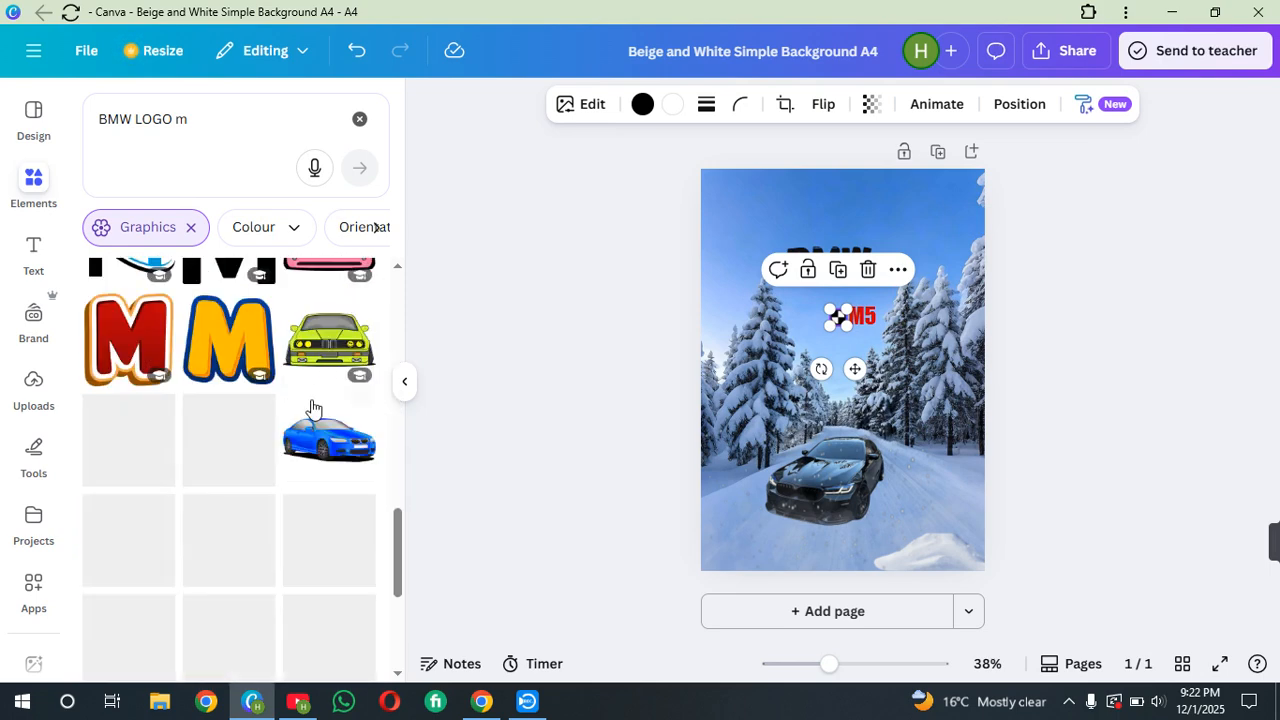
pyautogui.scroll(-3, 313, 408)
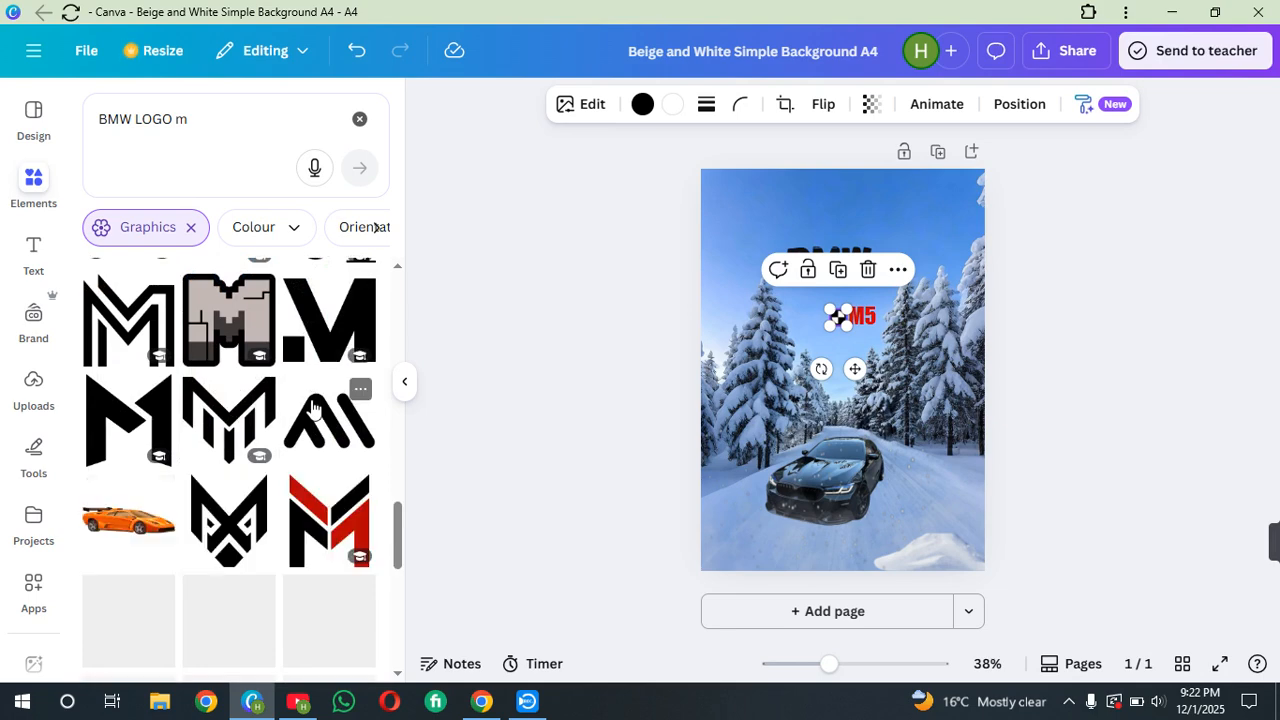
pyautogui.scroll(-3, 313, 408)
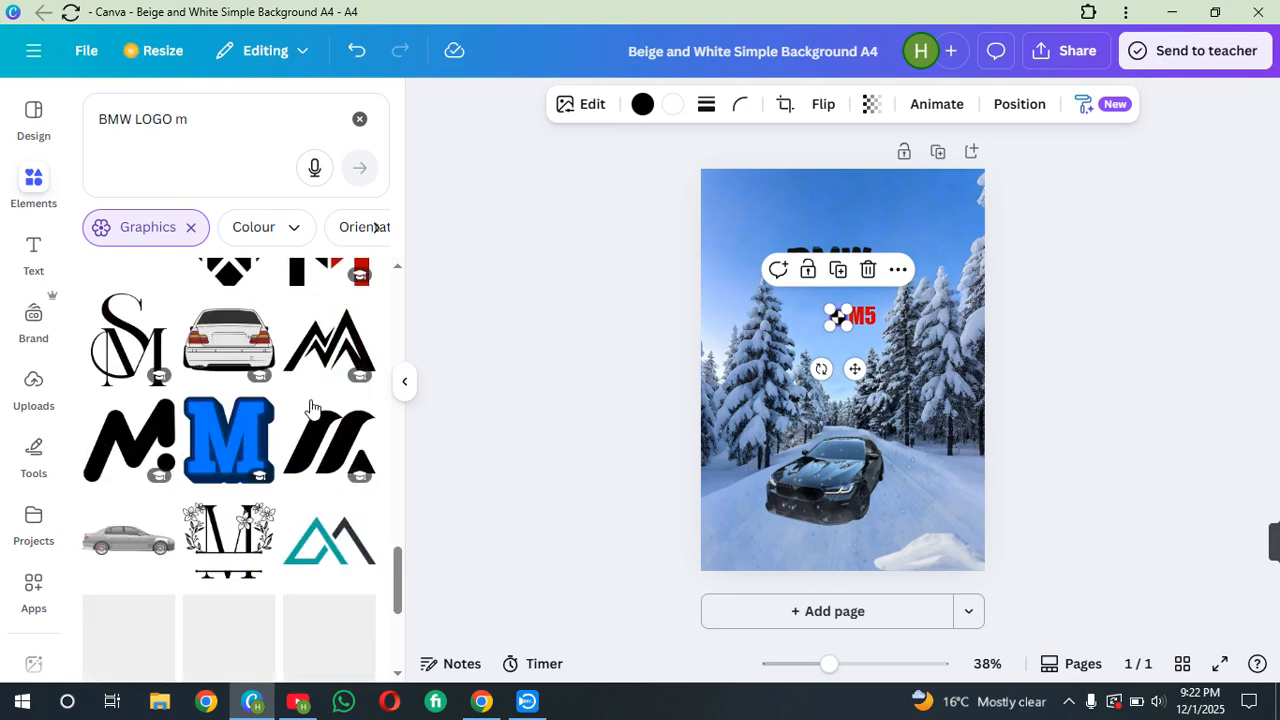
pyautogui.scroll(-3, 313, 408)
pyautogui.scroll(-3, 313, 408)
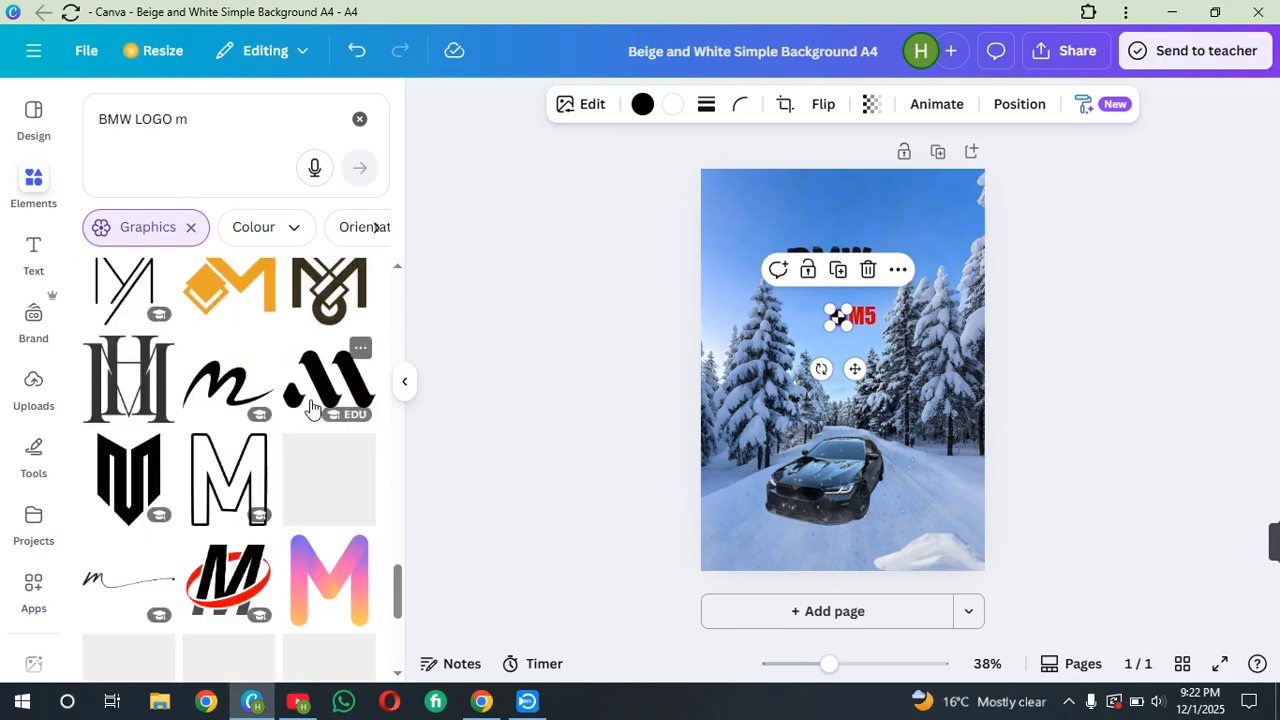
pyautogui.scroll(-3, 313, 408)
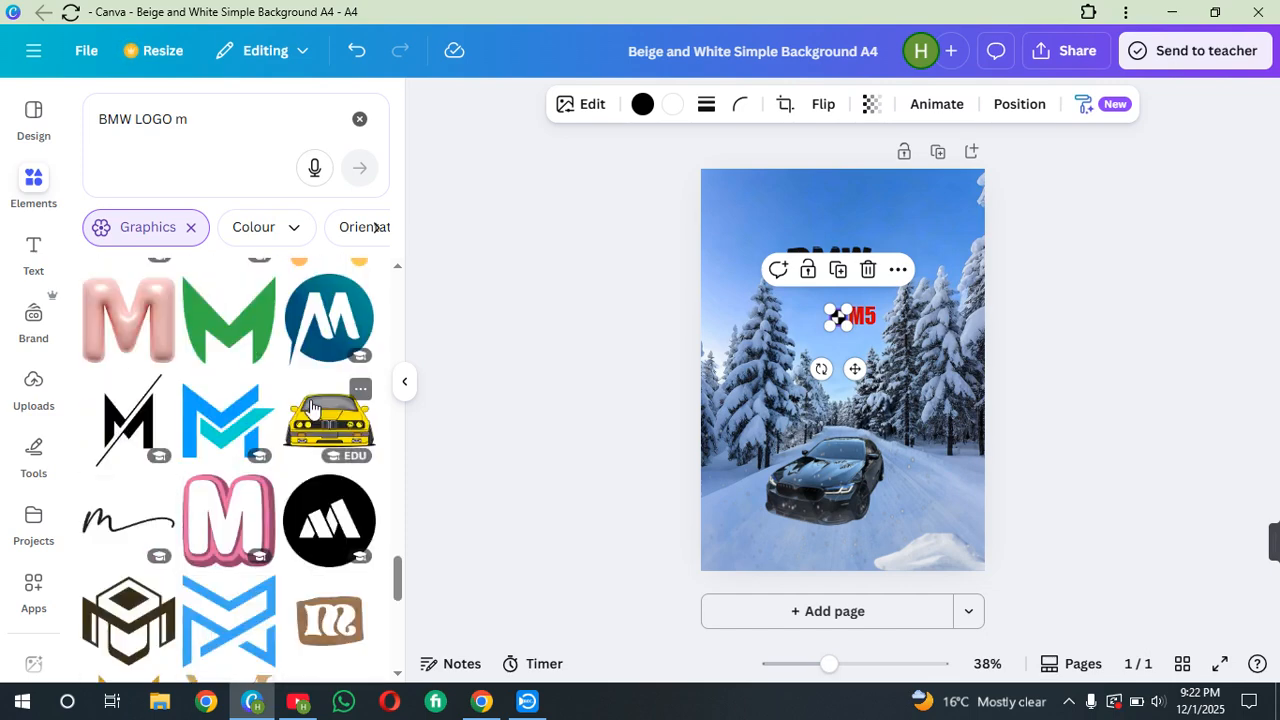
pyautogui.scroll(-3, 313, 408)
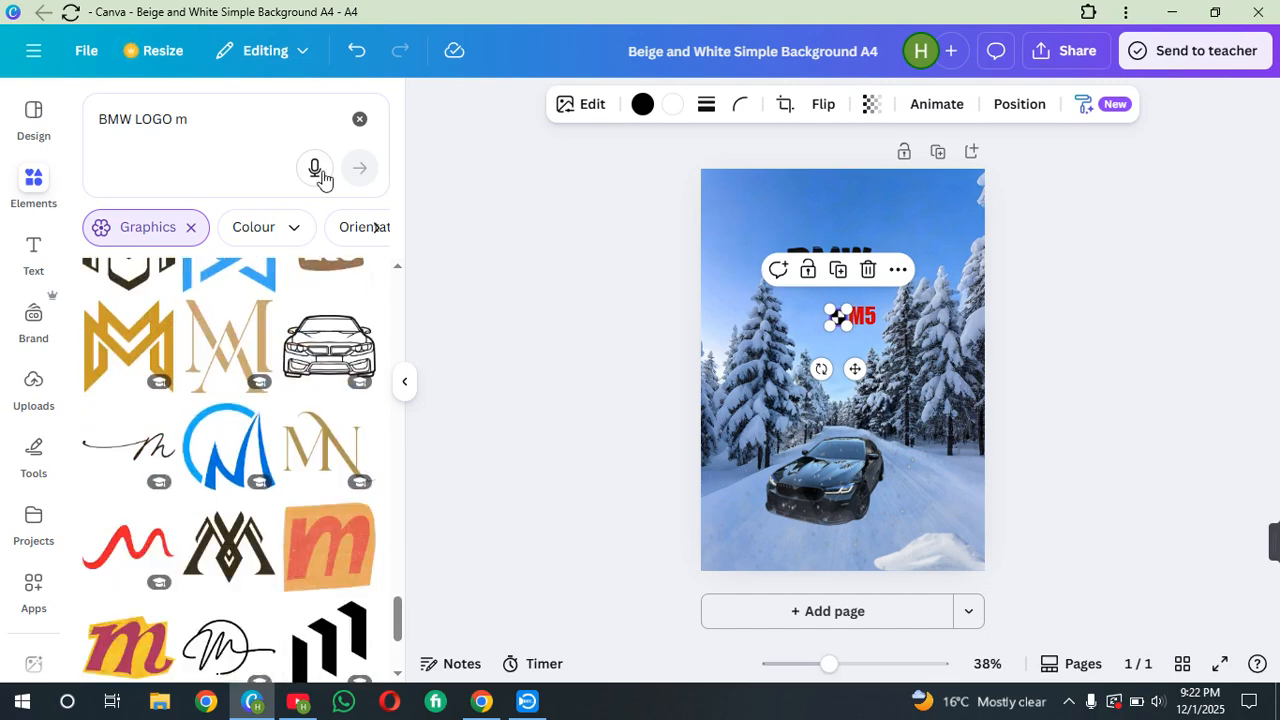
pyautogui.click(358, 118)
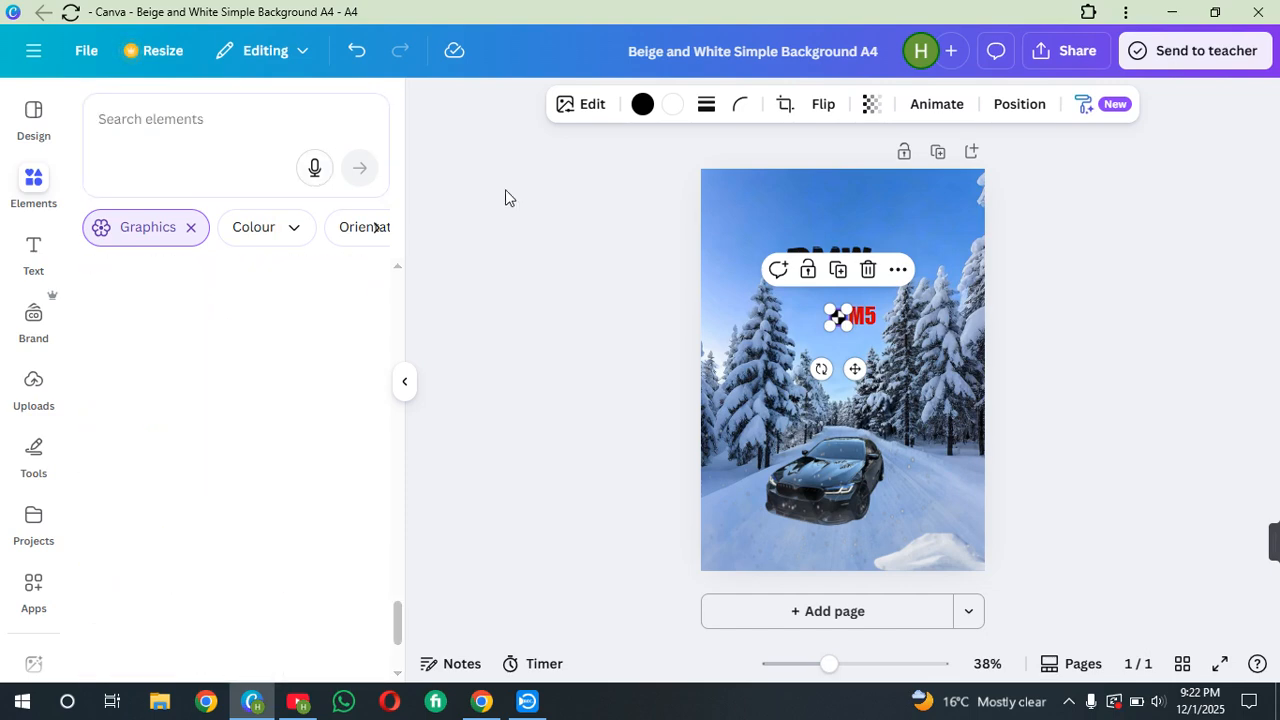
# Move the M5 text slightly right, away from the logo
pyautogui.click(743, 304)
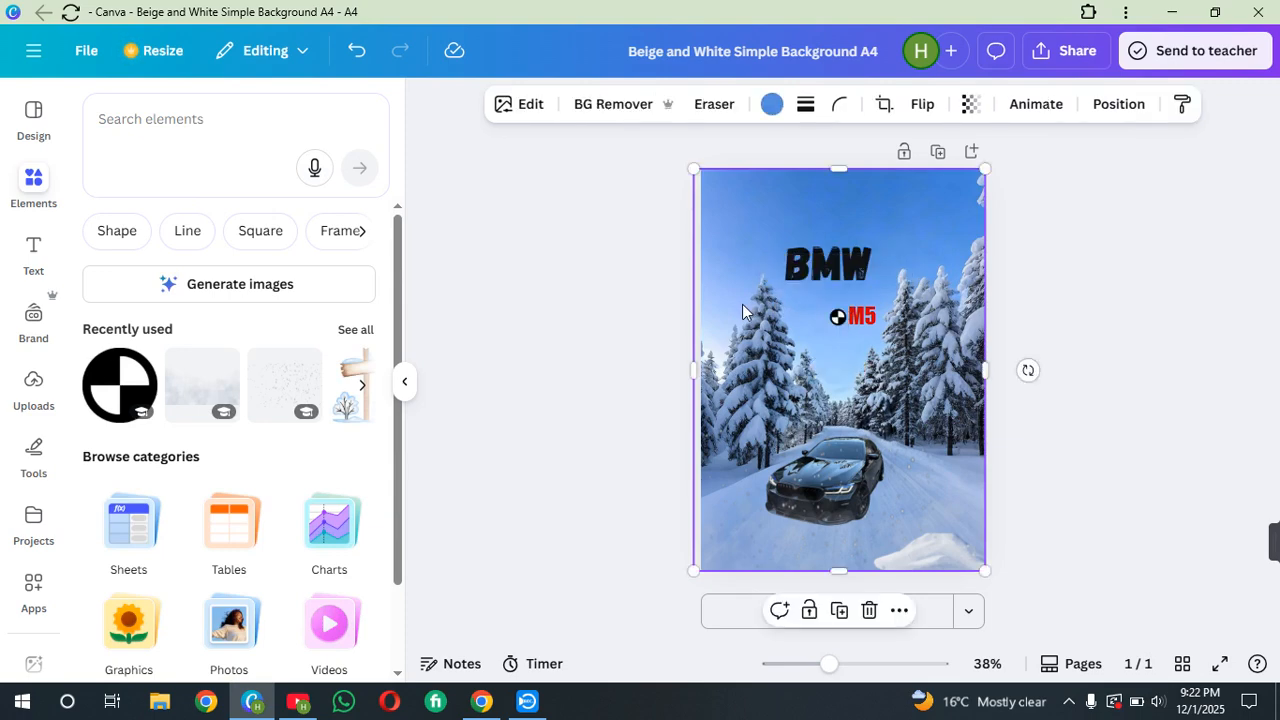
pyautogui.click(840, 318)
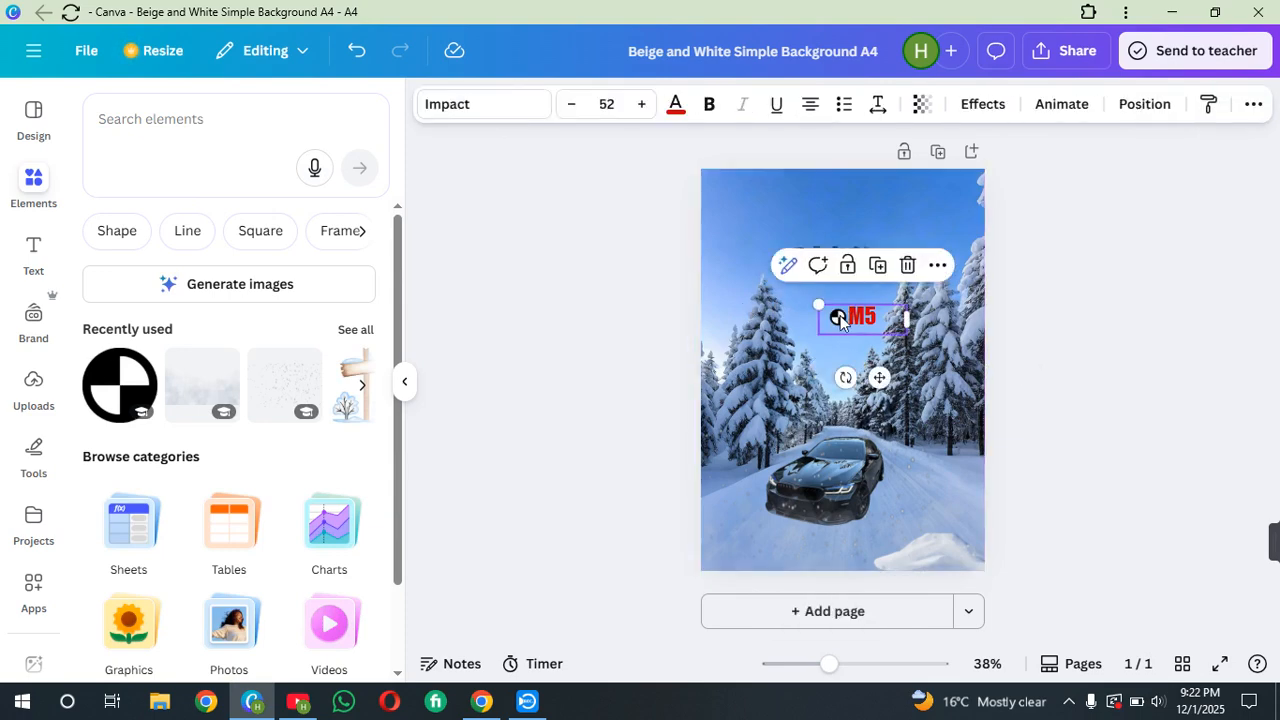
pyautogui.doubleClick(840, 318)
pyautogui.click(836, 325)
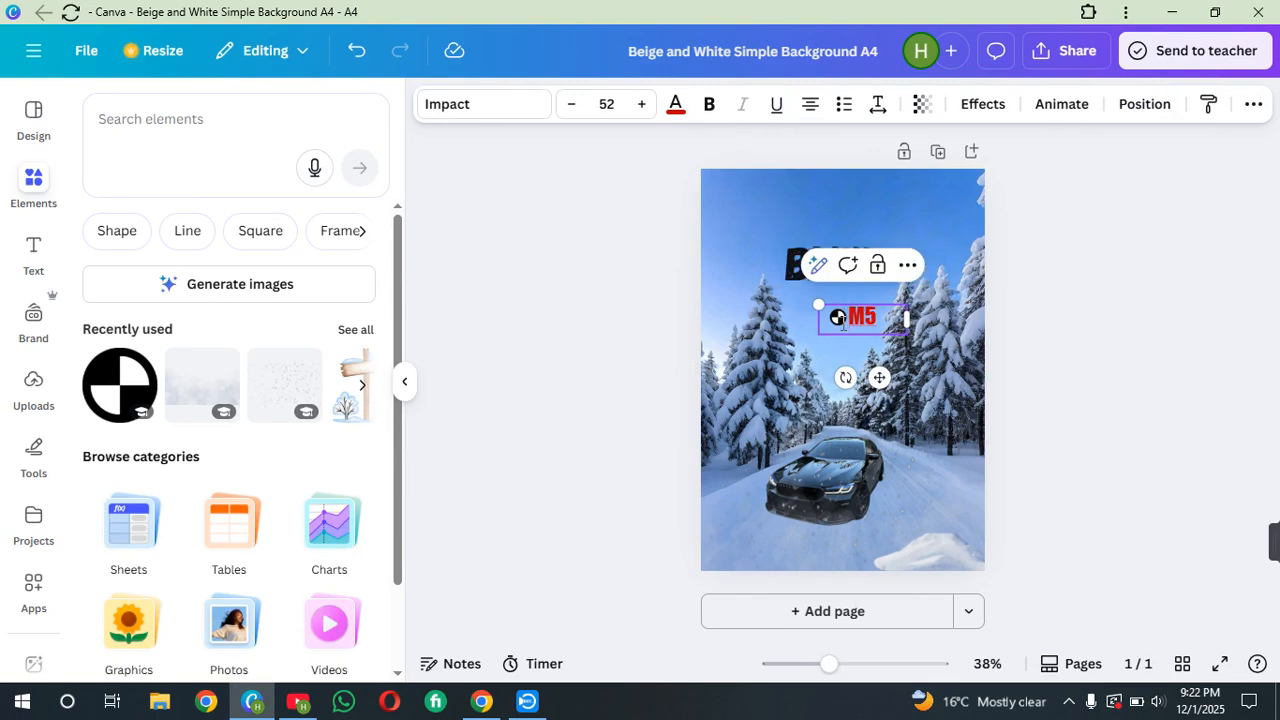
pyautogui.moveTo(879, 377); pyautogui.dragTo(910, 375)
# Recolour the BMW logo's black segments to the dark navy photo colour
pyautogui.click(839, 320)
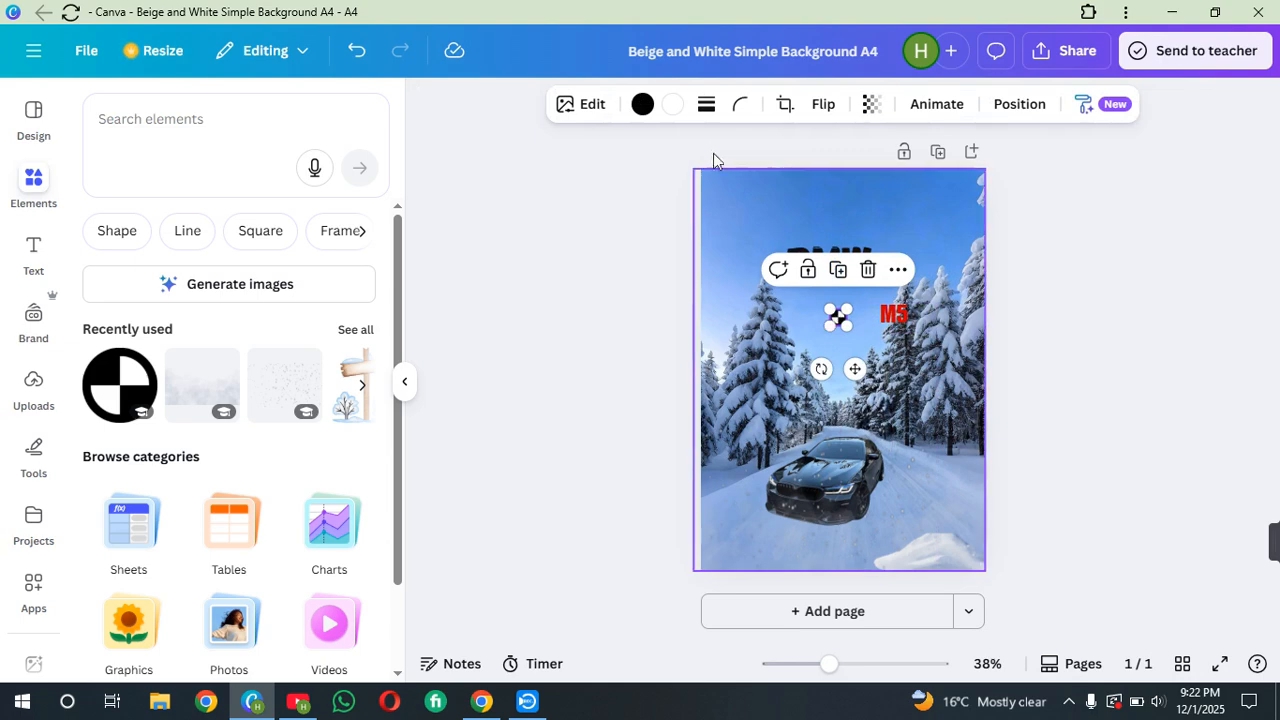
pyautogui.click(642, 105)
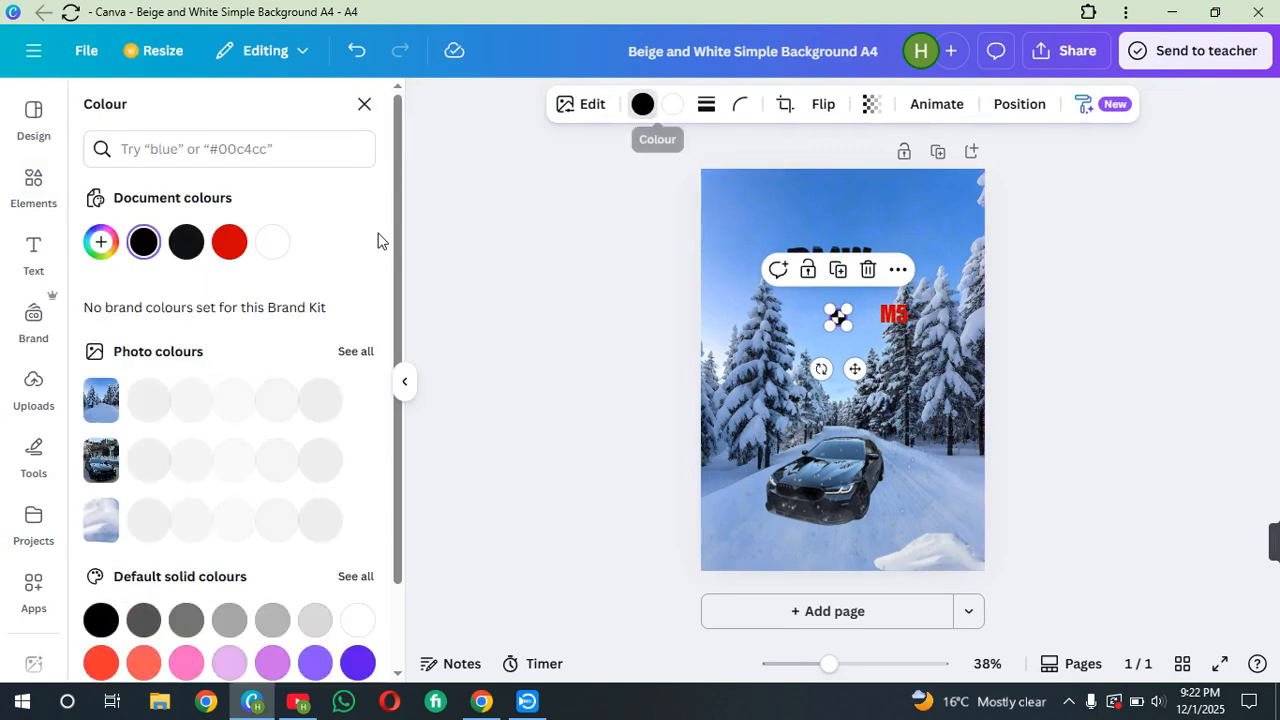
pyautogui.click(189, 397)
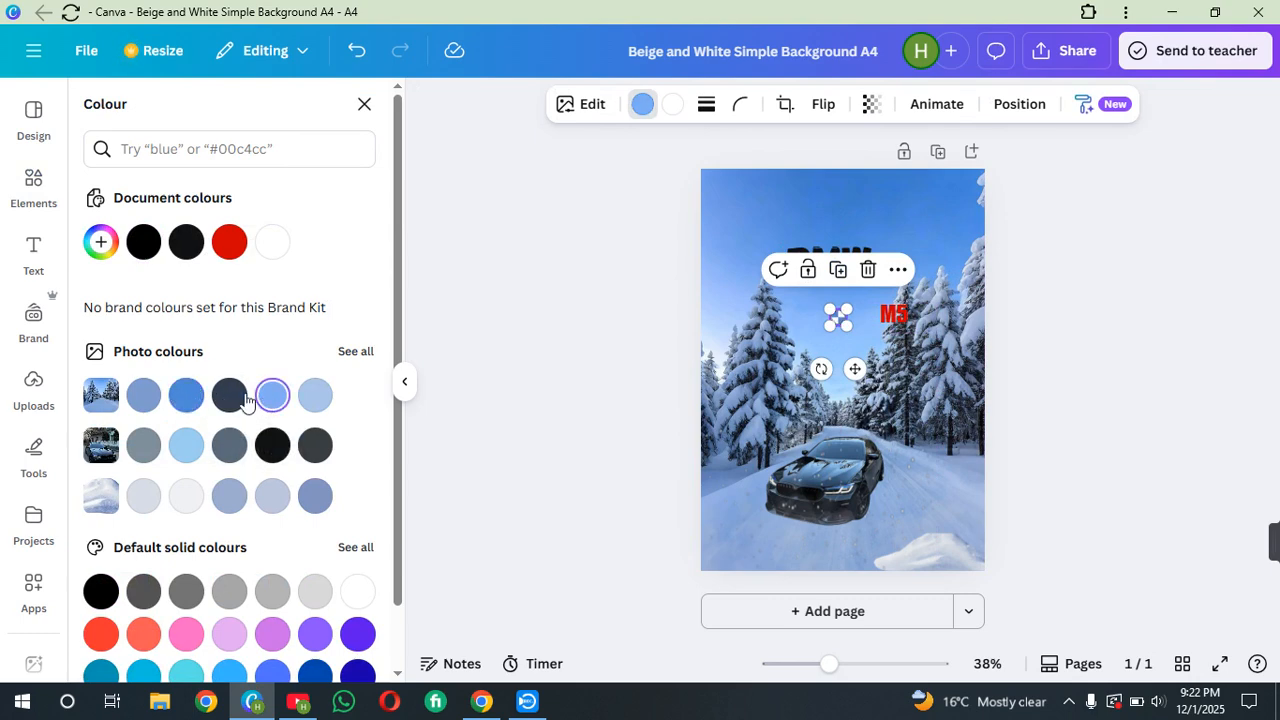
pyautogui.click(241, 403)
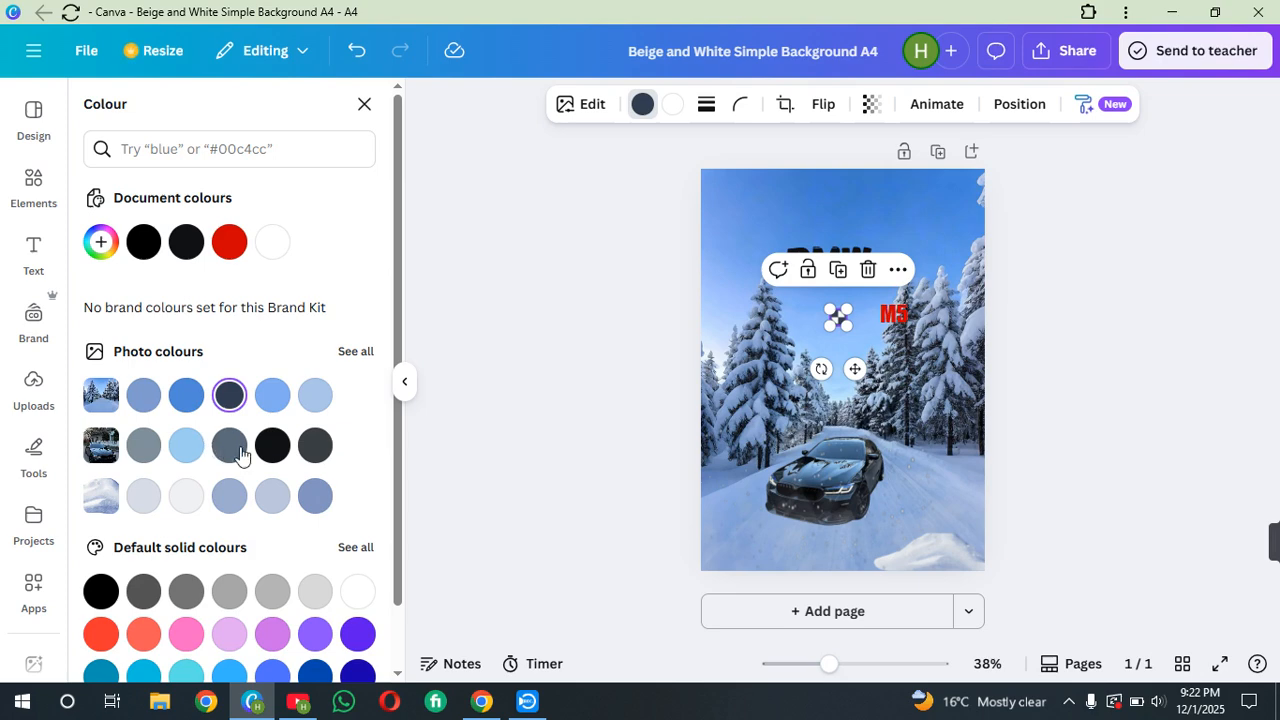
# Recolour the BMW logo's dark segments to the darkest navy from the default solid colours
pyautogui.scroll(-2, 275, 490)
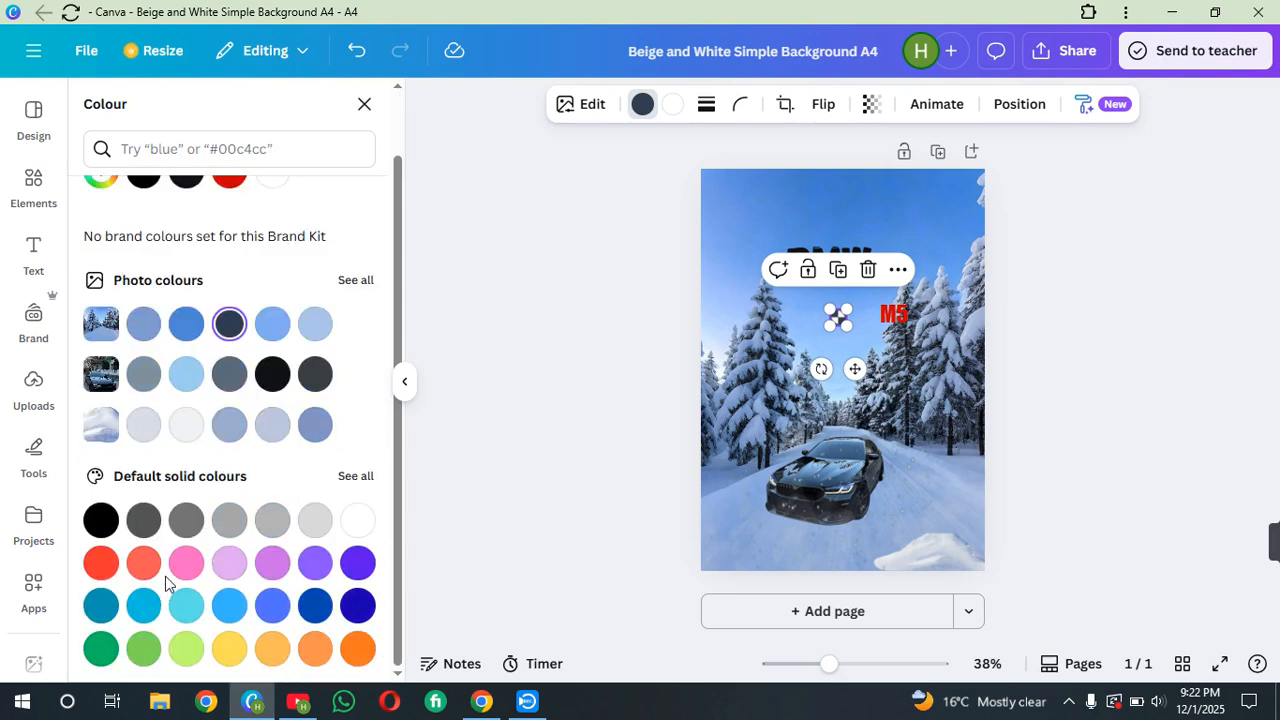
pyautogui.click(357, 476)
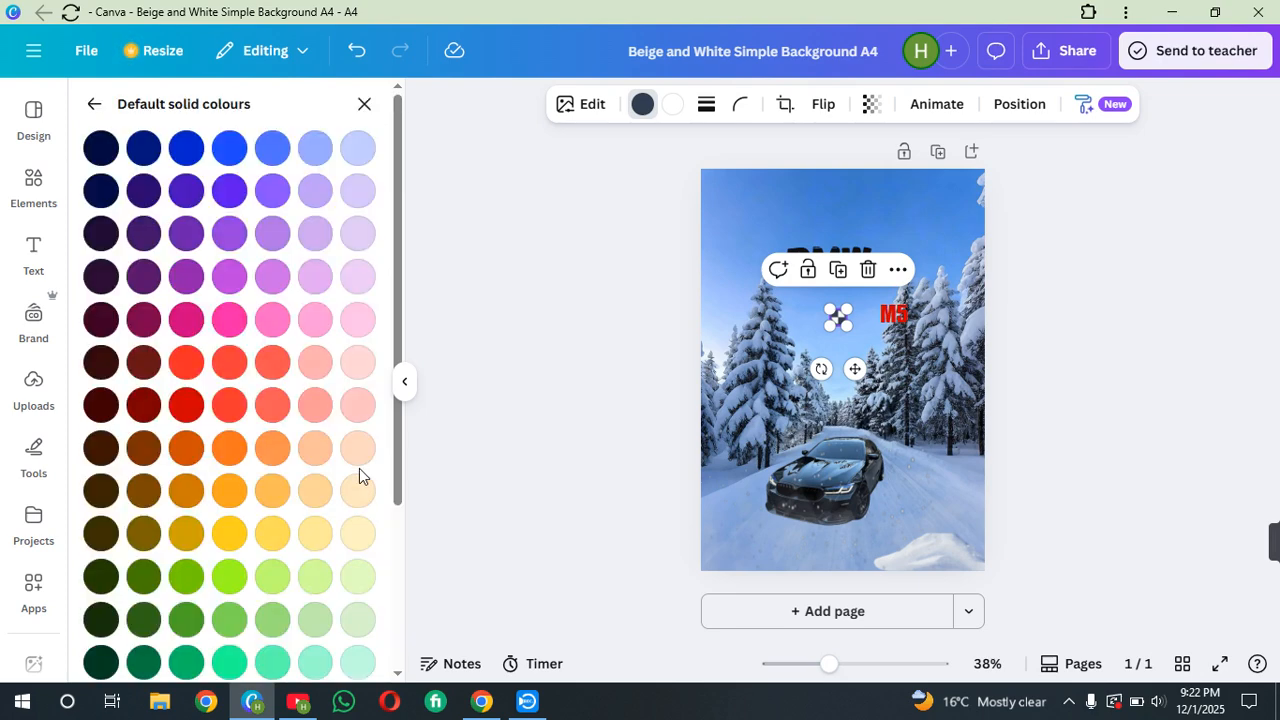
pyautogui.click(137, 150)
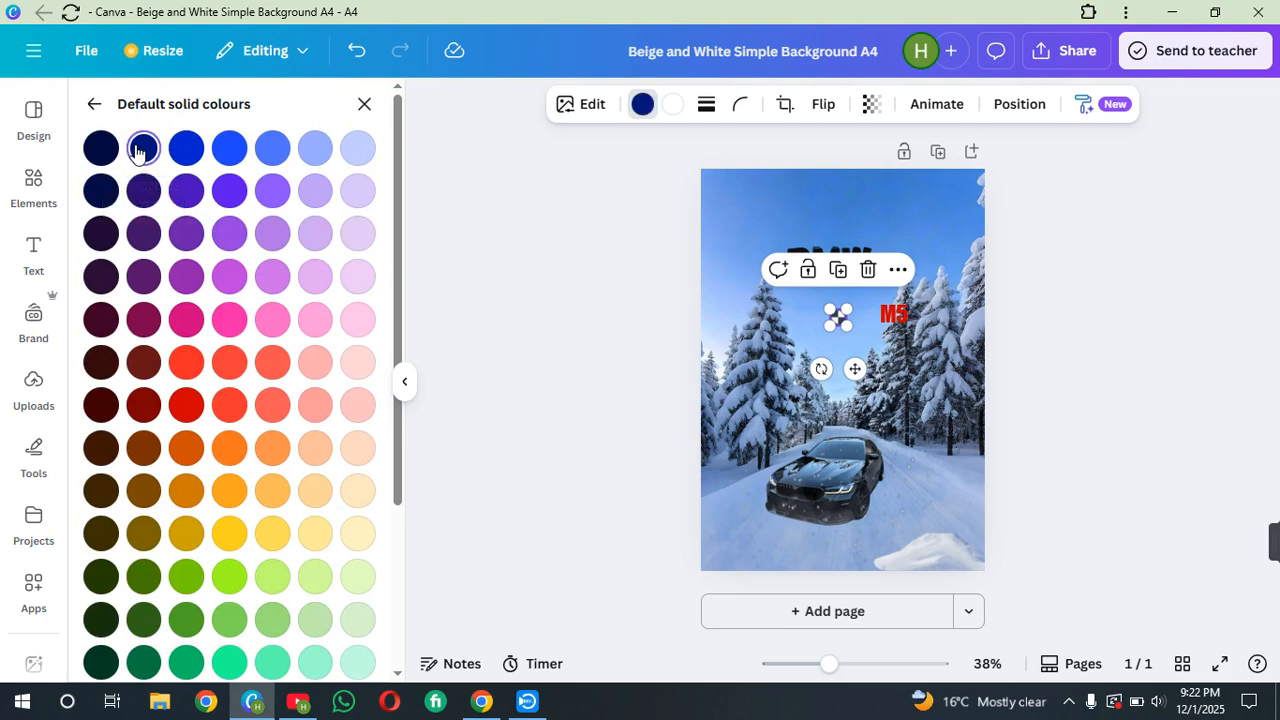
pyautogui.click(104, 183)
pyautogui.click(104, 146)
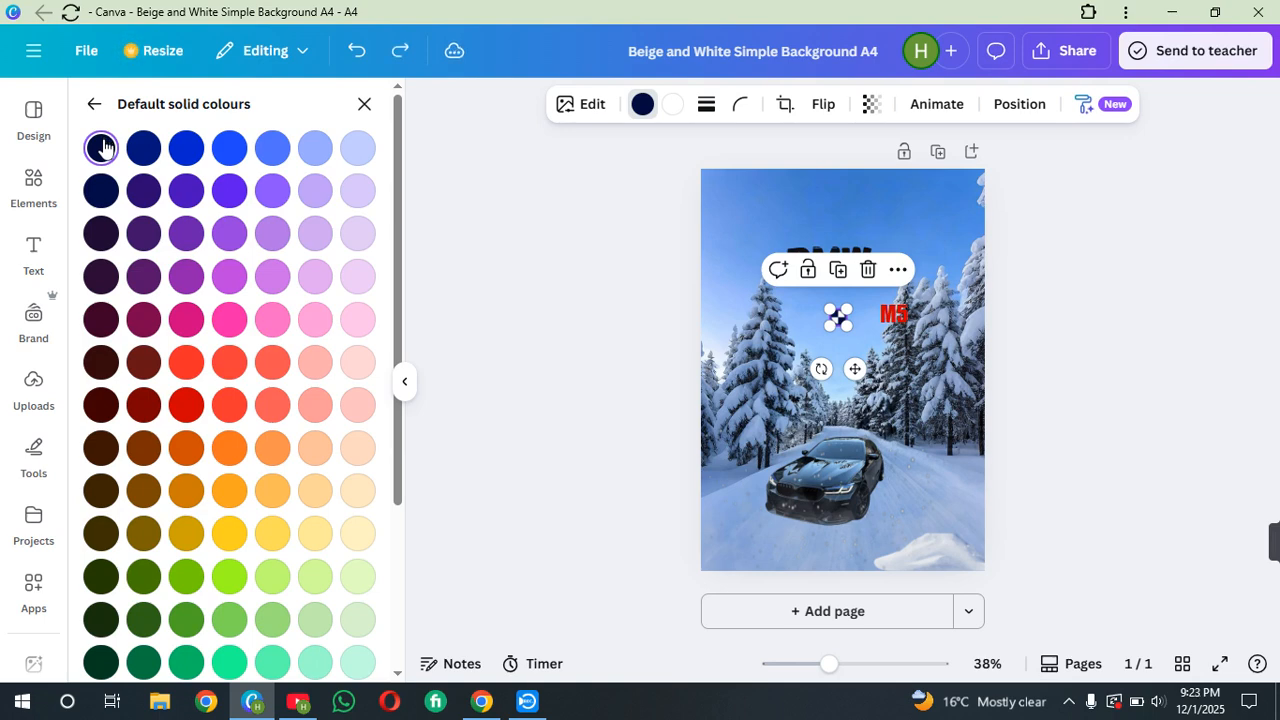
pyautogui.click(364, 104)
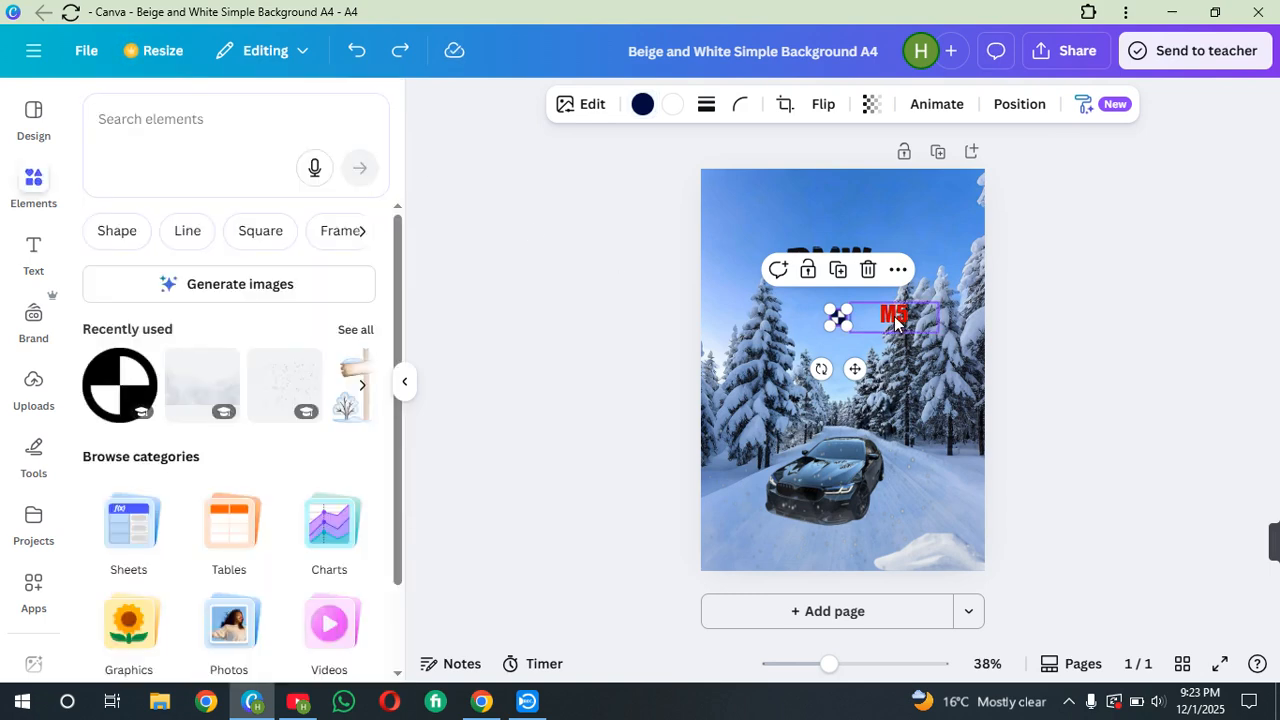
# Reposition the M5 text so it sits right beside the BMW logo below the title
pyautogui.moveTo(895, 318); pyautogui.dragTo(859, 322)
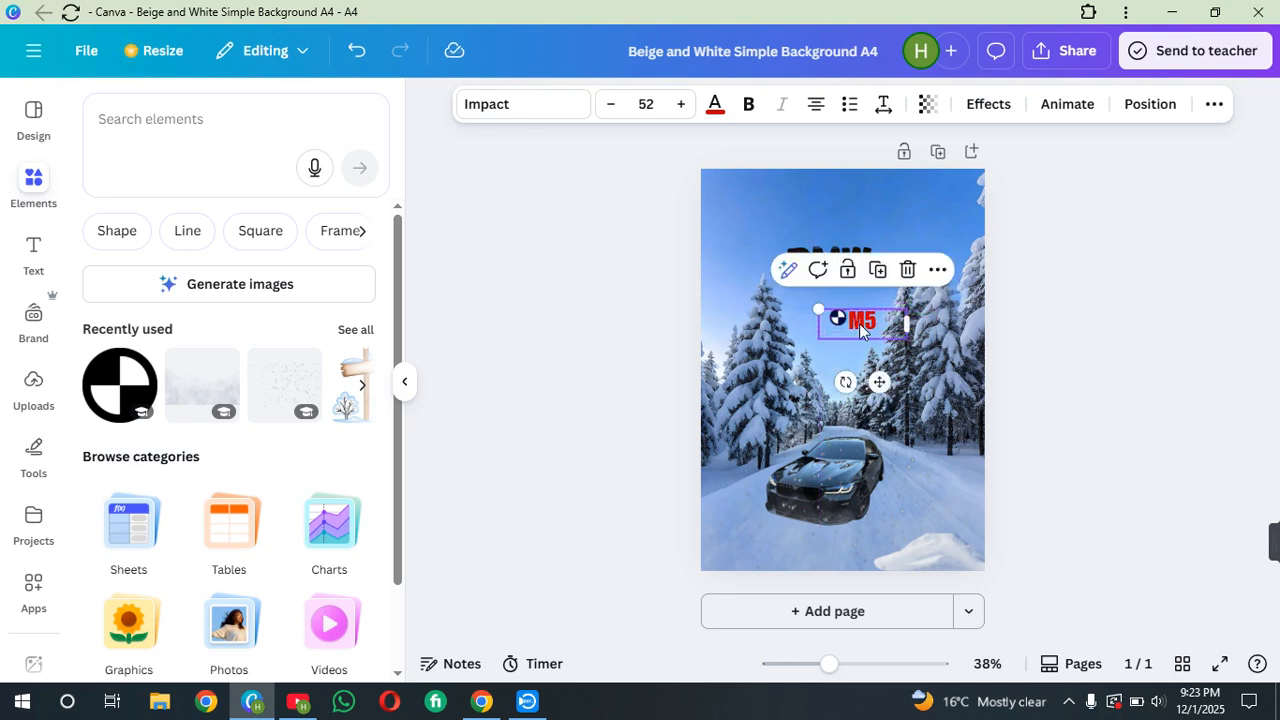
pyautogui.click(1020, 351)
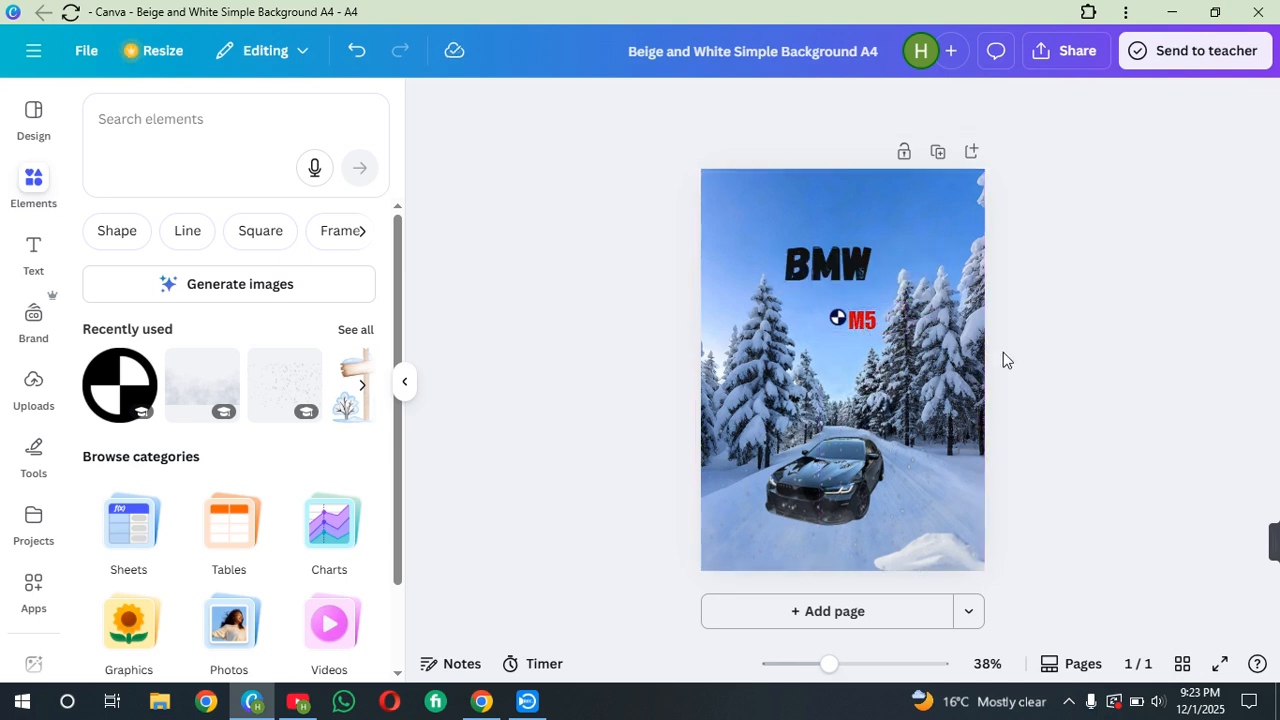
pyautogui.click(865, 324)
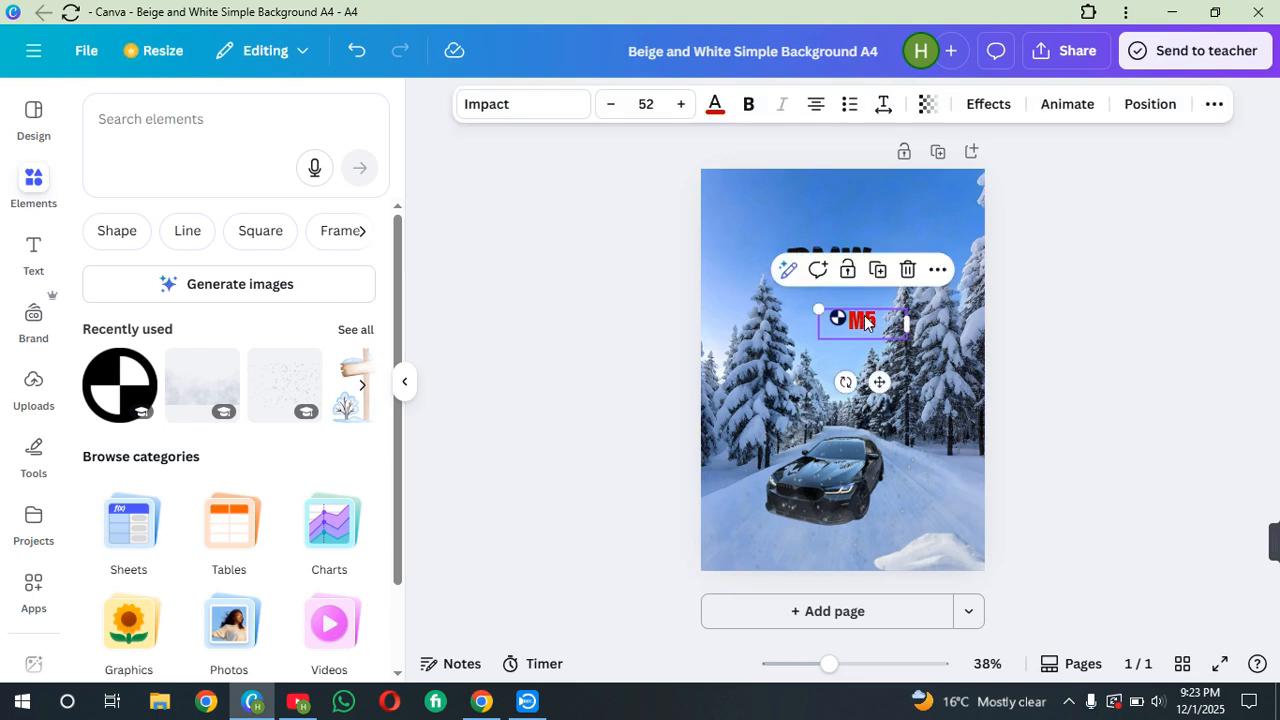
pyautogui.moveTo(879, 383); pyautogui.dragTo(868, 312)
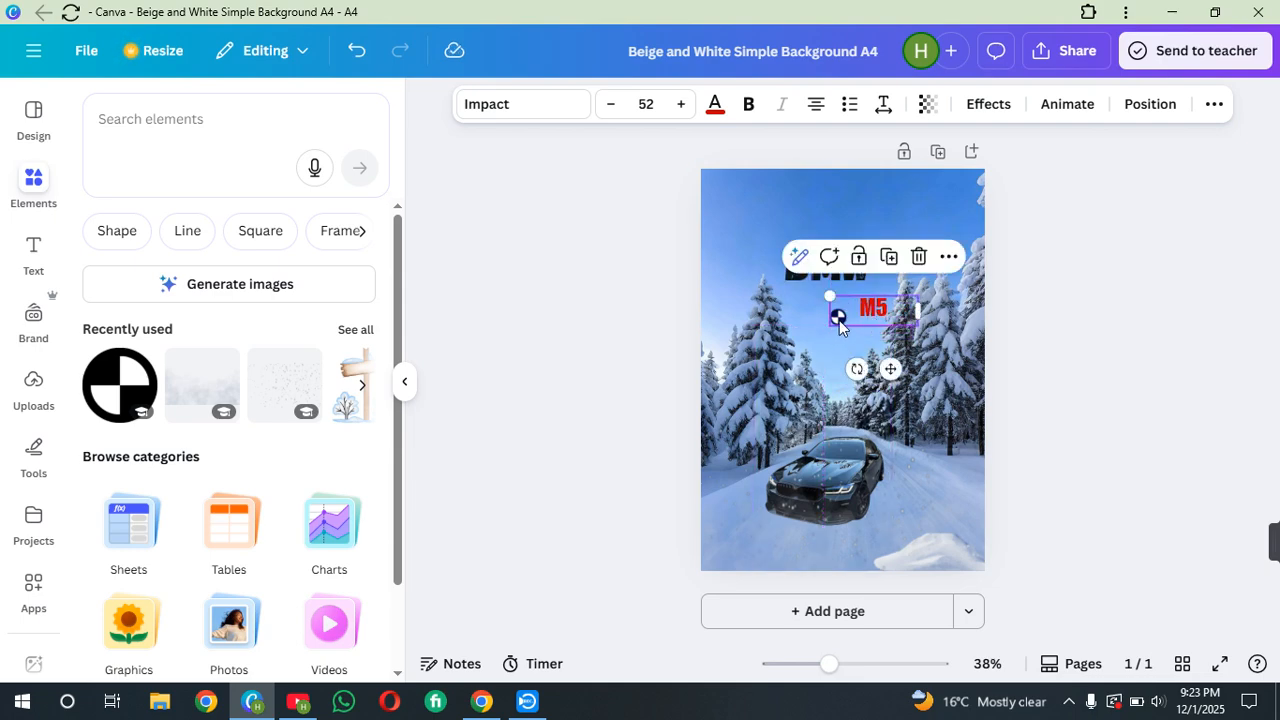
pyautogui.click(839, 320)
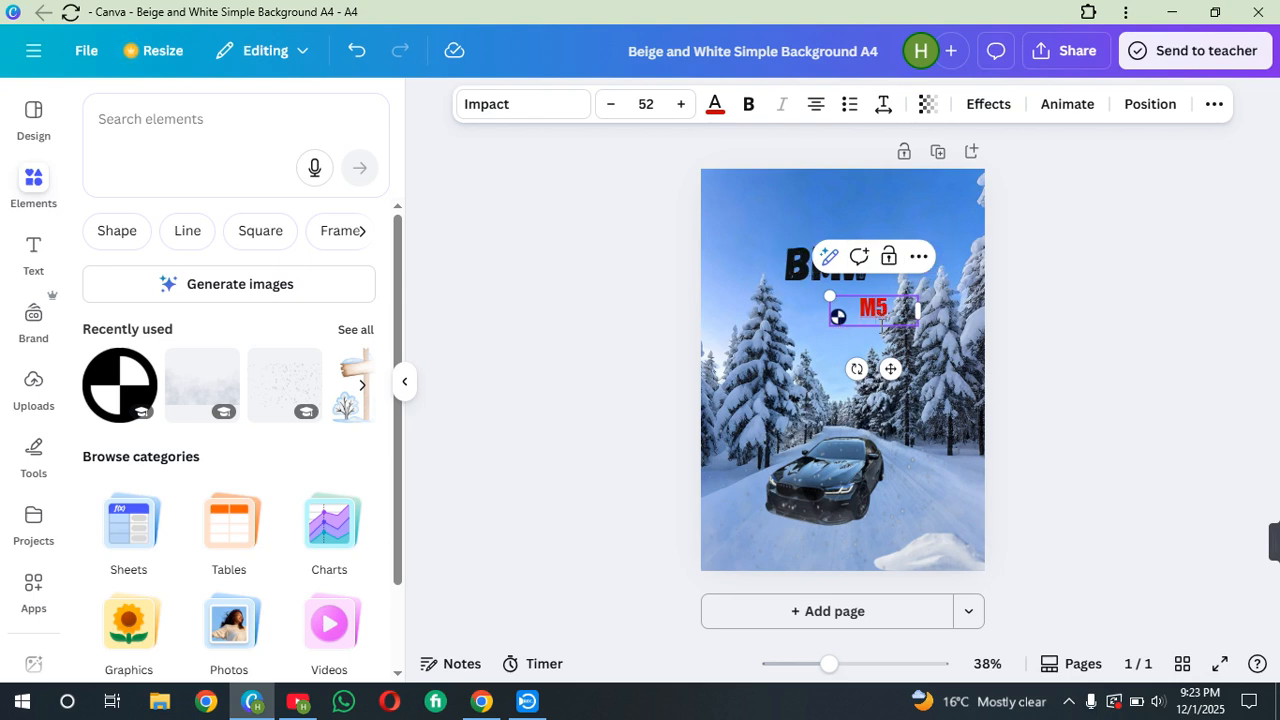
pyautogui.moveTo(890, 368); pyautogui.dragTo(885, 398)
# Move the BMW logo down to line up with the M5 text
pyautogui.click(838, 317)
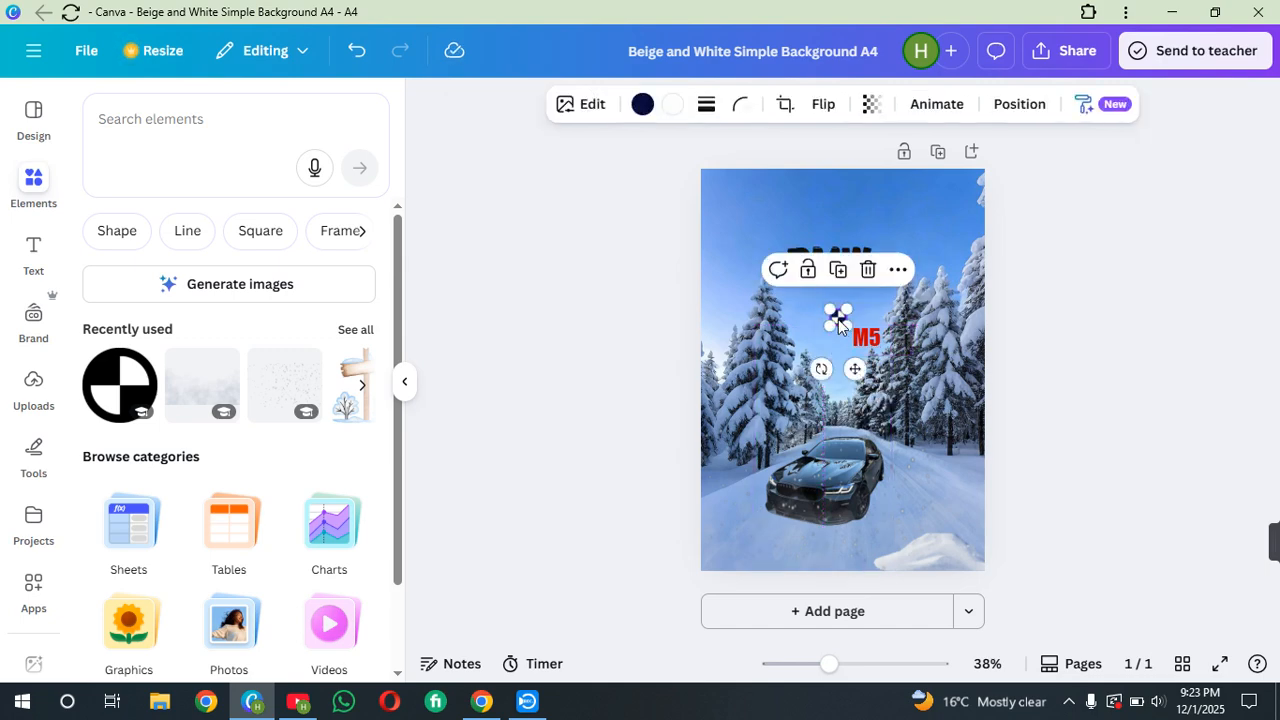
pyautogui.moveTo(852, 368); pyautogui.dragTo(858, 384)
pyautogui.click(1014, 376)
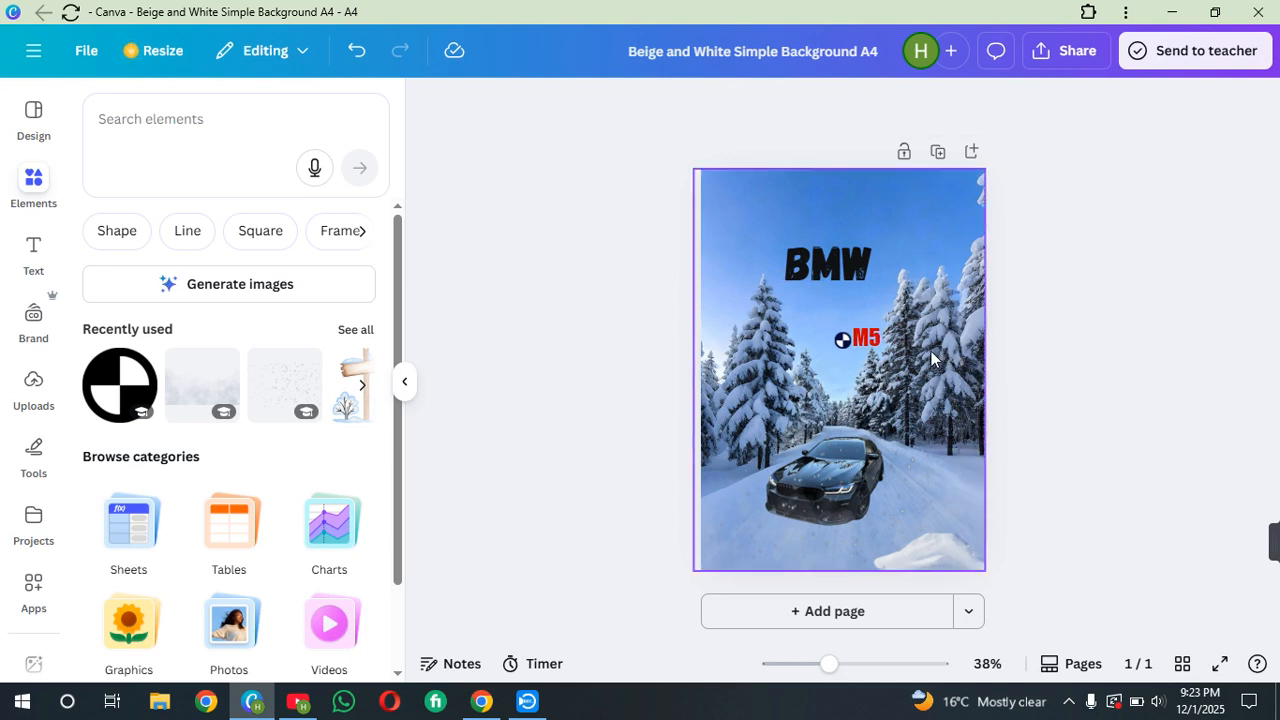
# Search the graphics for BMW LOGO and browse through the results
pyautogui.click(204, 128)
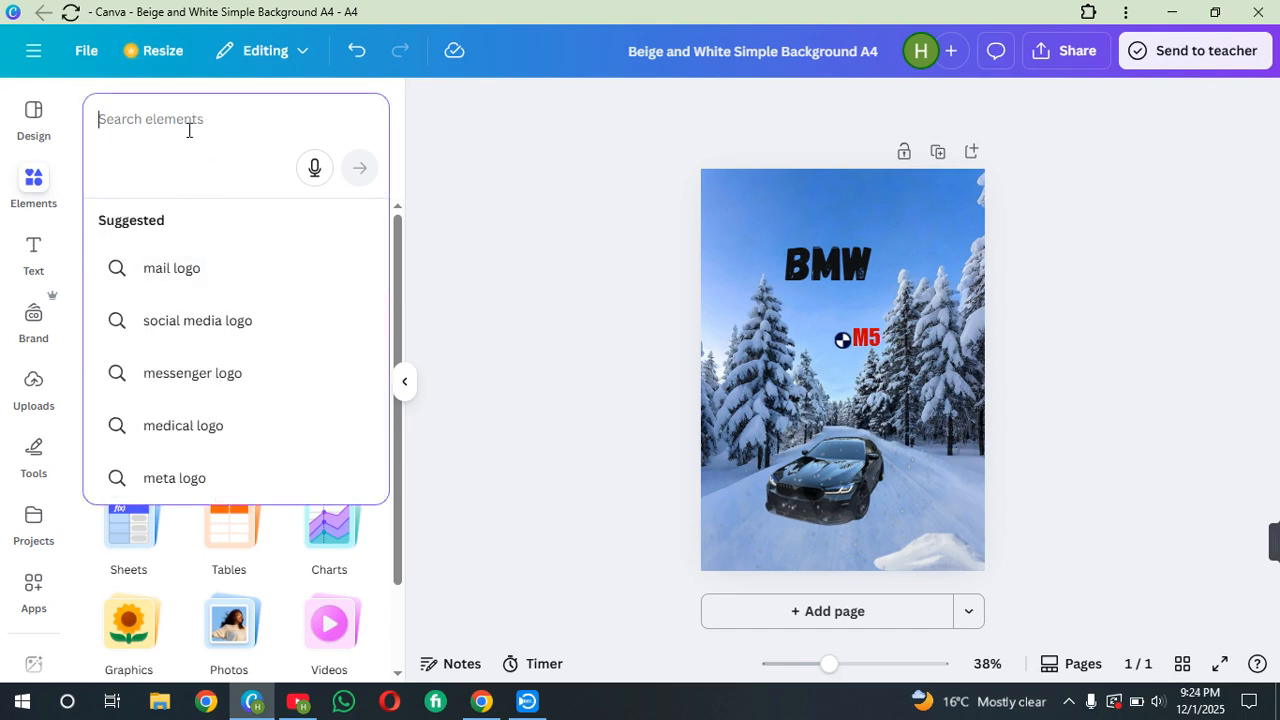
pyautogui.write('bmw')
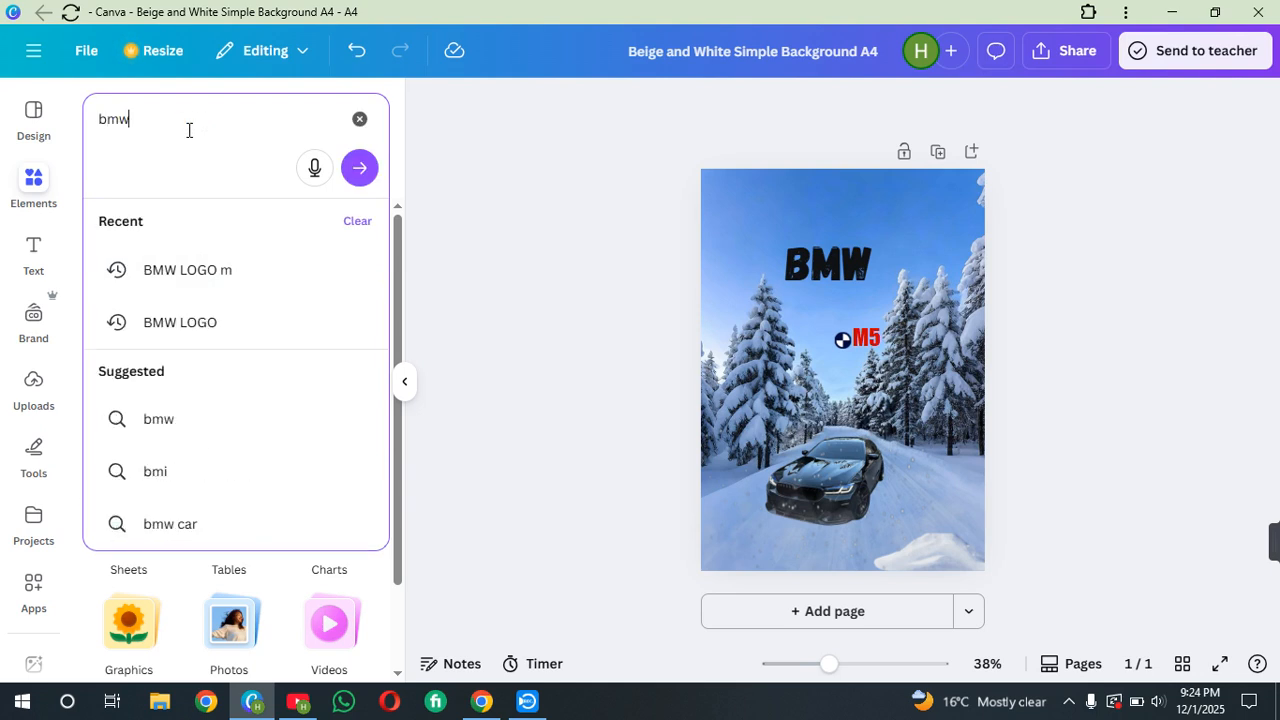
pyautogui.click(200, 322)
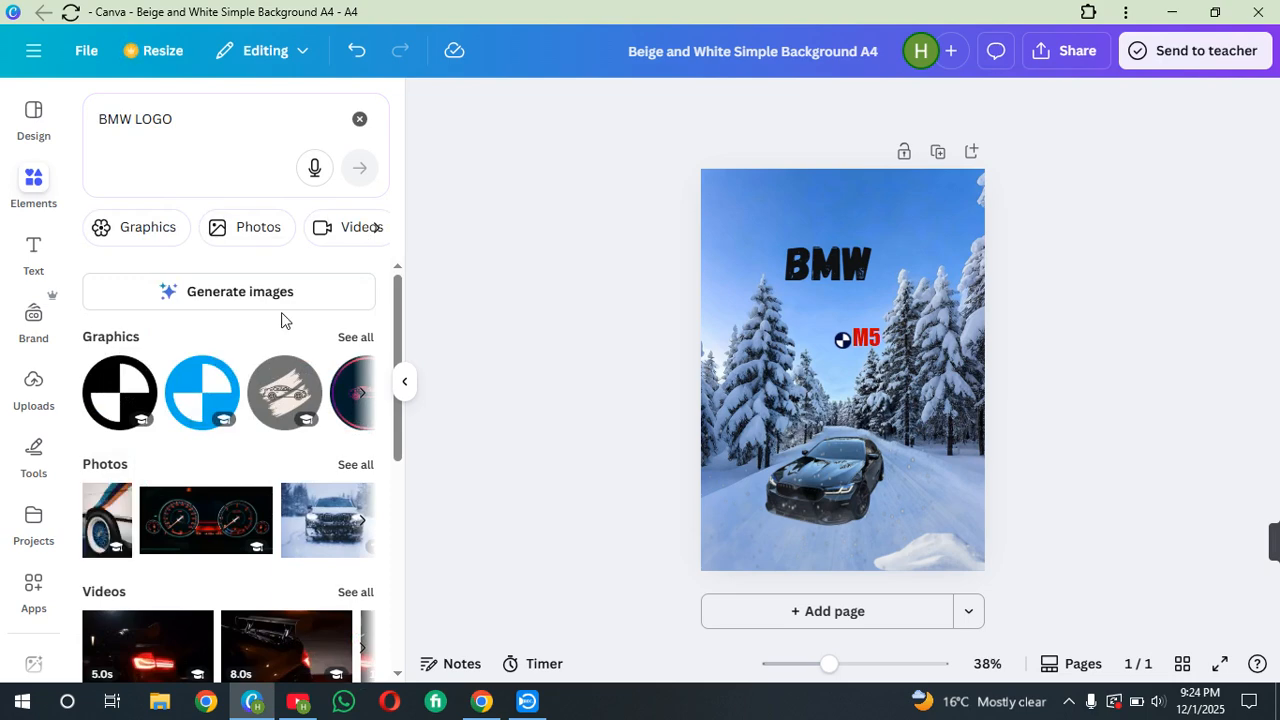
pyautogui.click(345, 337)
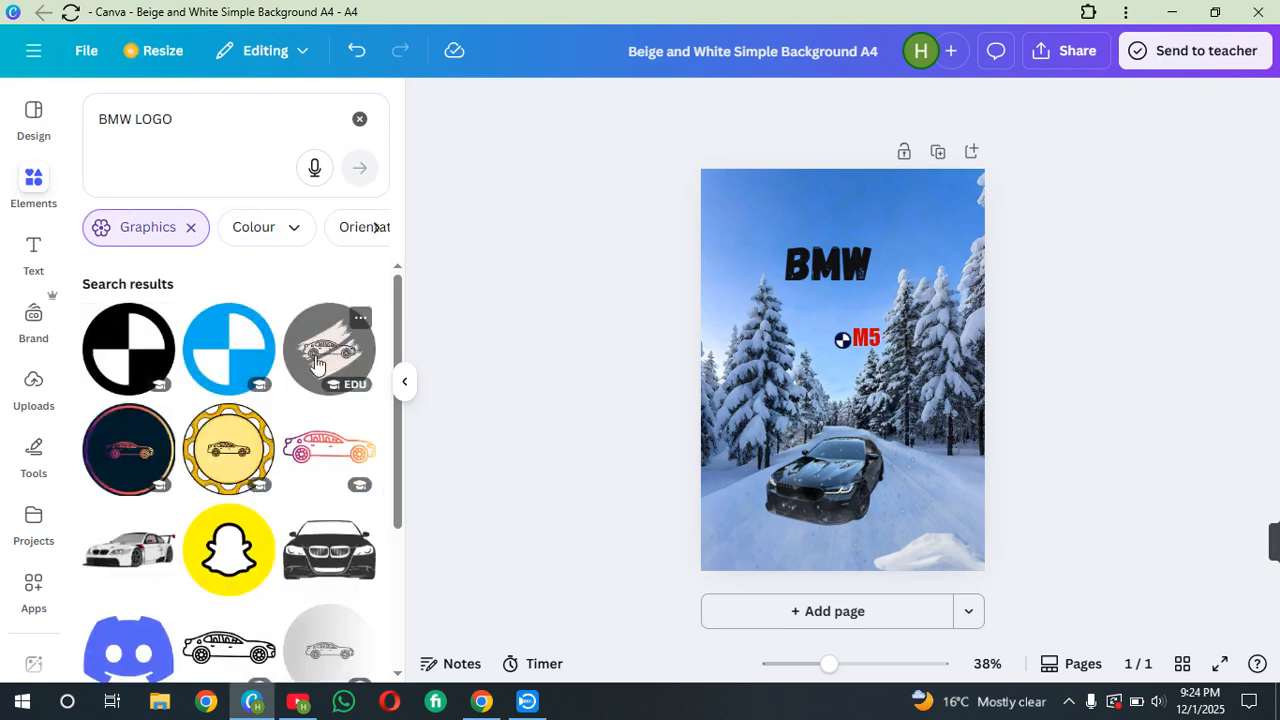
pyautogui.scroll(-3, 268, 386)
pyautogui.scroll(-4, 268, 386)
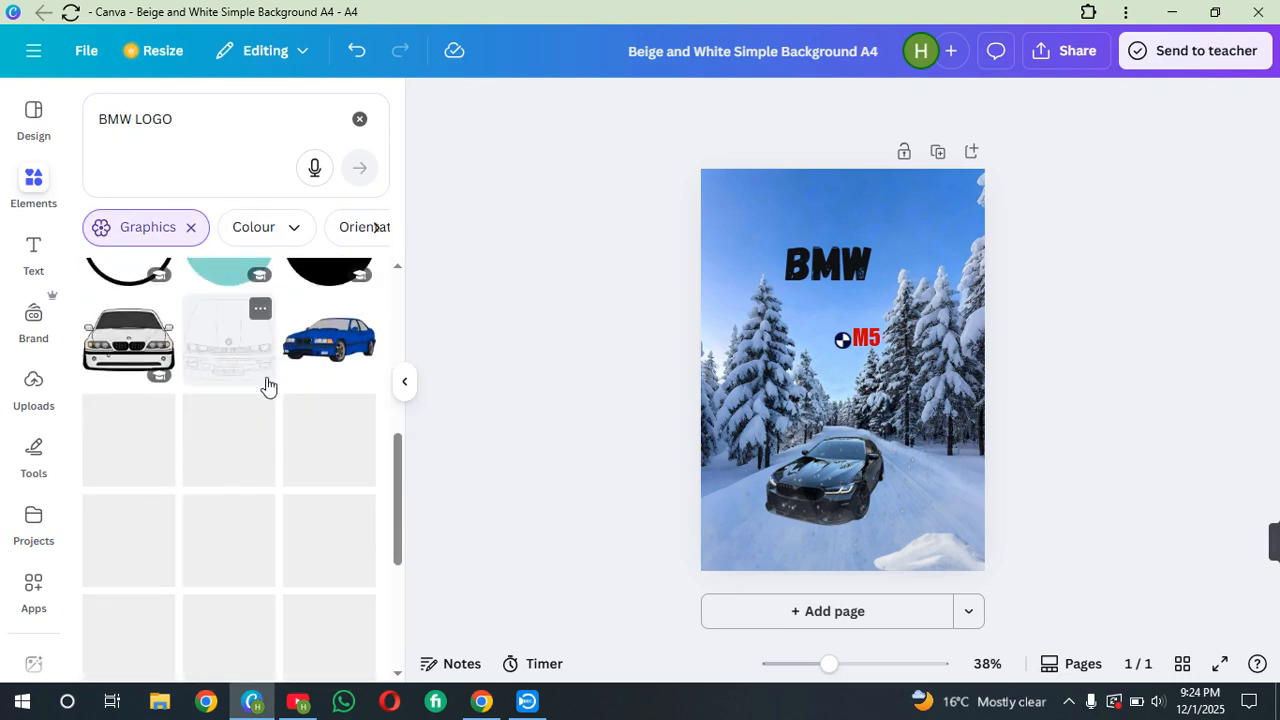
pyautogui.scroll(-3, 268, 386)
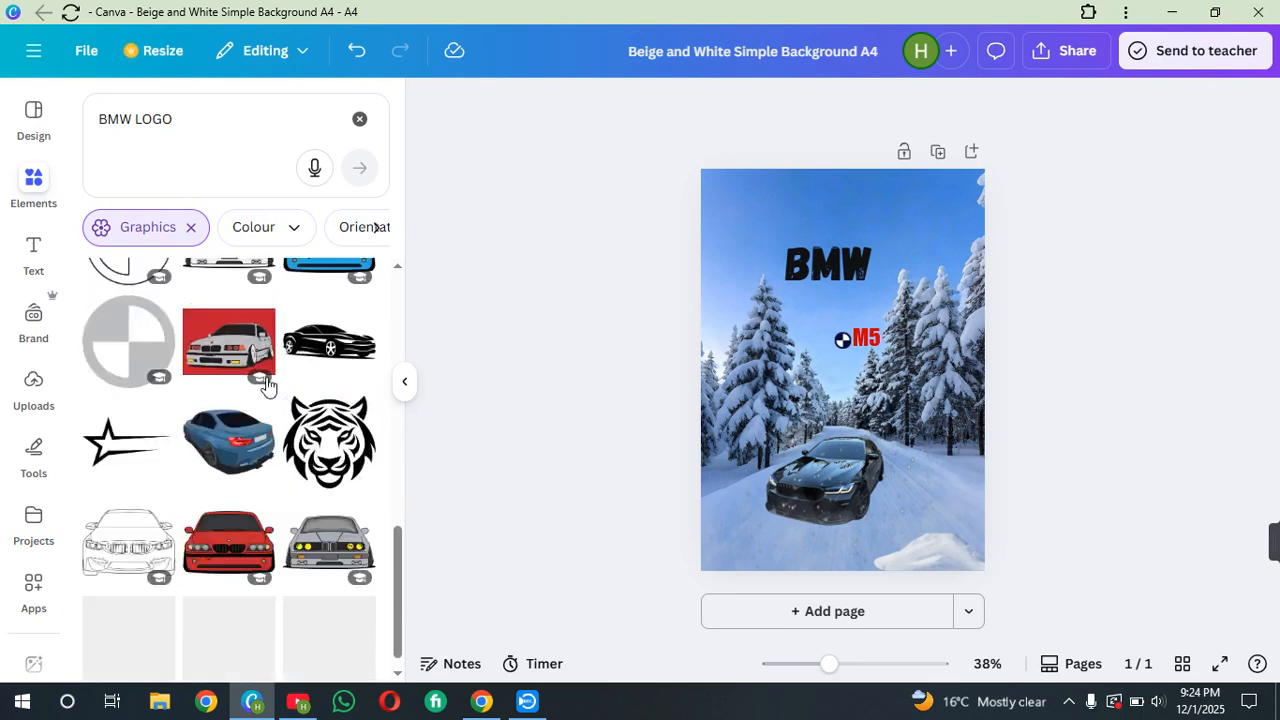
pyautogui.scroll(-2, 265, 386)
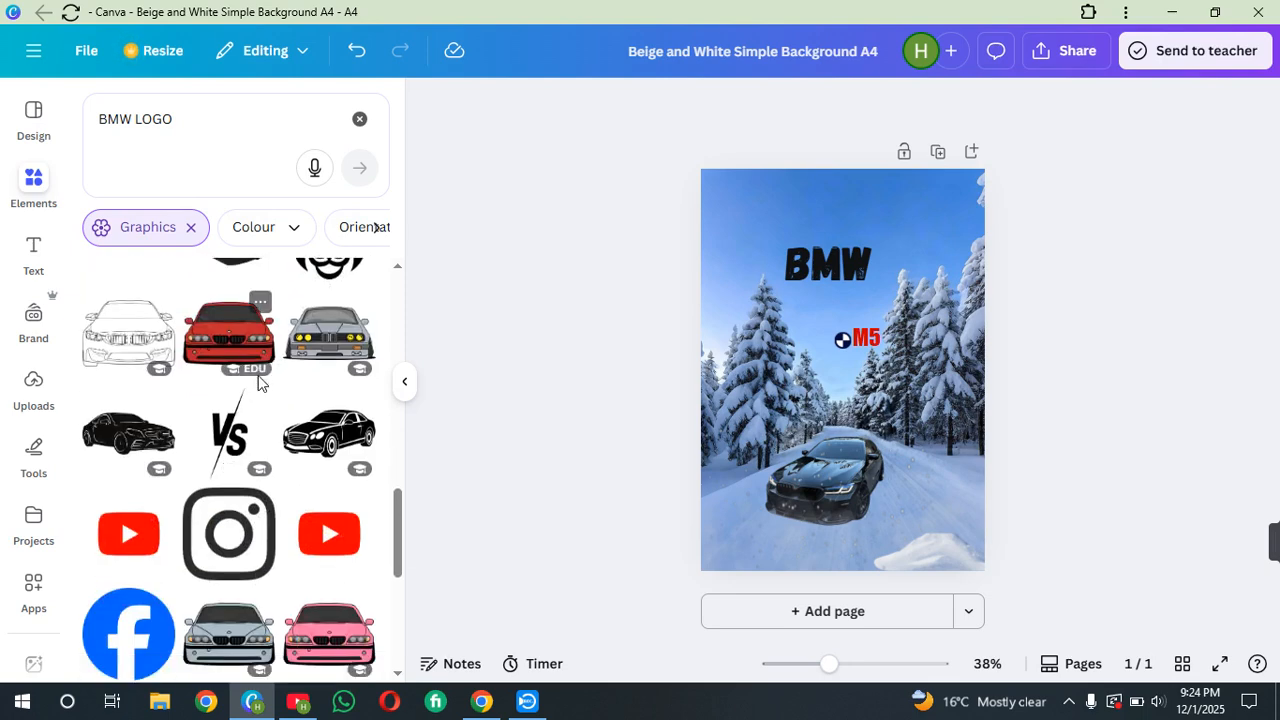
pyautogui.scroll(-3, 258, 380)
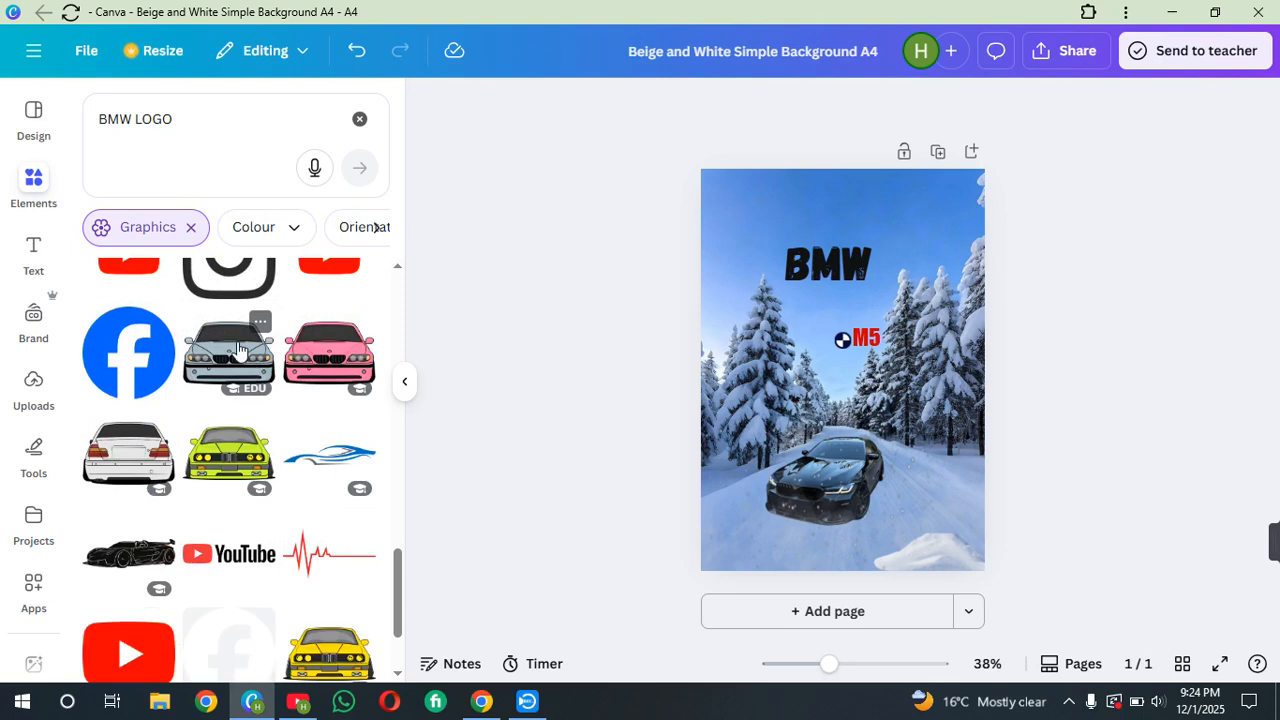
pyautogui.scroll(-1, 248, 362)
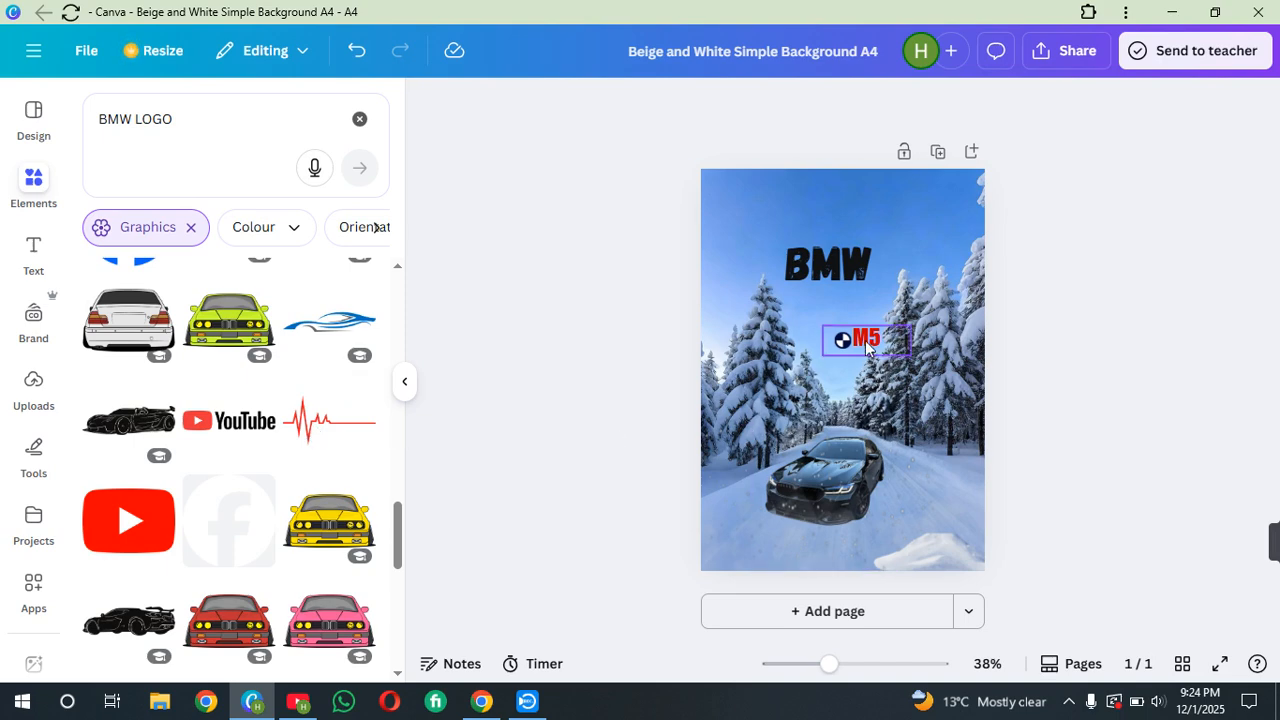
# Move the BMW logo and M5 text to the bottom-left corner of the page
pyautogui.click(843, 343)
pyautogui.moveTo(843, 343); pyautogui.dragTo(797, 540)
pyautogui.moveTo(843, 345); pyautogui.dragTo(729, 536)
pyautogui.moveTo(822, 543); pyautogui.dragTo(779, 539)
# Add the red heartbeat line graphic and place it near the M5 text at the bottom
pyautogui.click(342, 432)
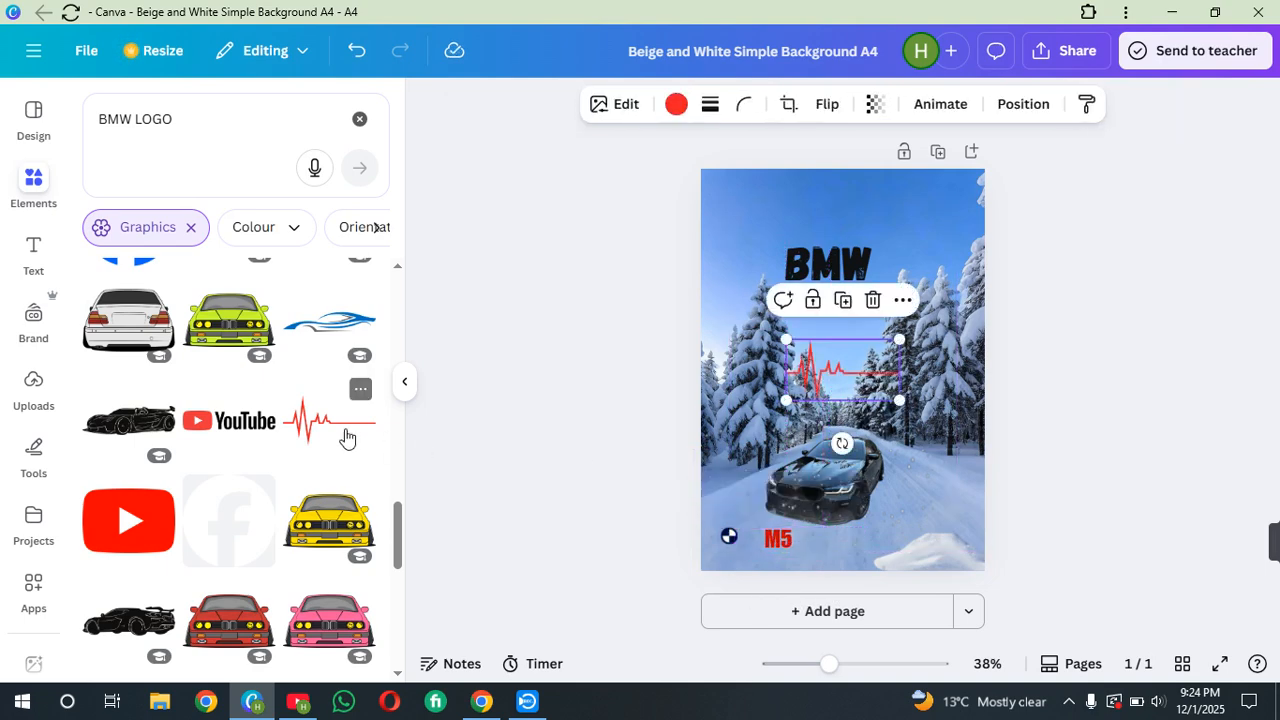
pyautogui.moveTo(822, 377); pyautogui.dragTo(825, 527)
pyautogui.click(1134, 481)
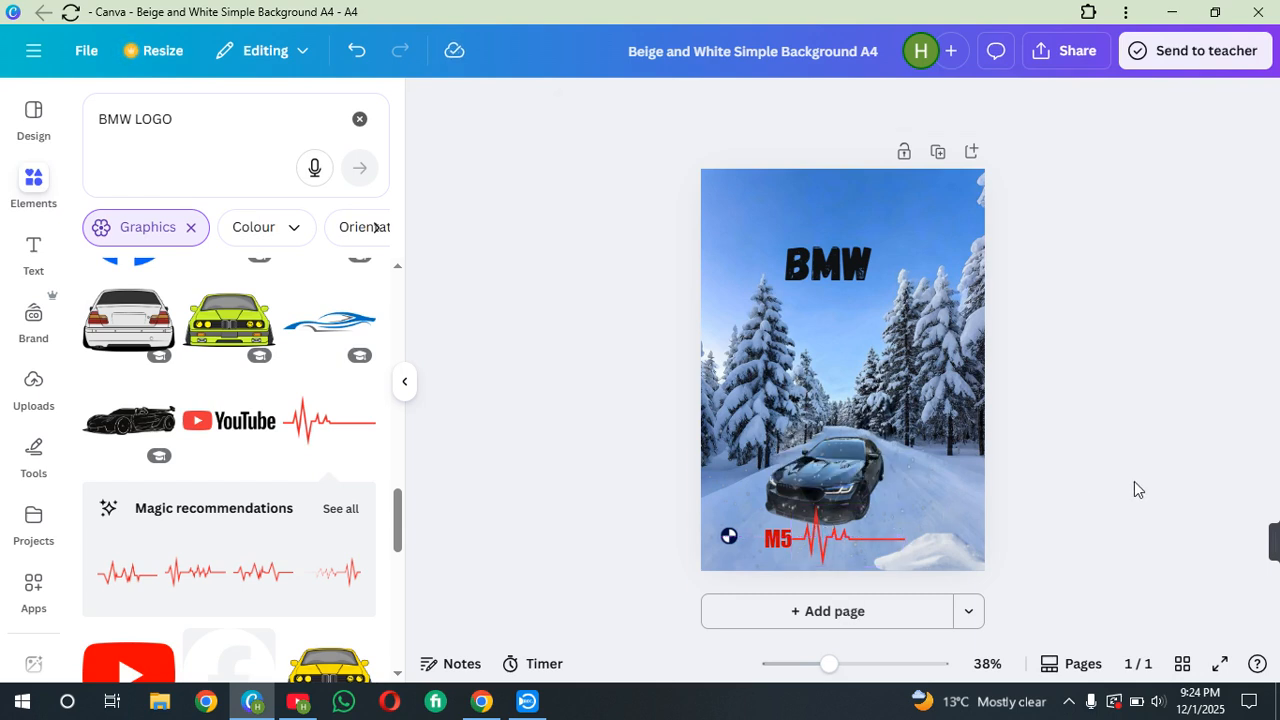
# Move the heartbeat line to the right of M5 and shrink it to fit beside the text
pyautogui.click(781, 548)
pyautogui.moveTo(781, 548); pyautogui.dragTo(821, 544)
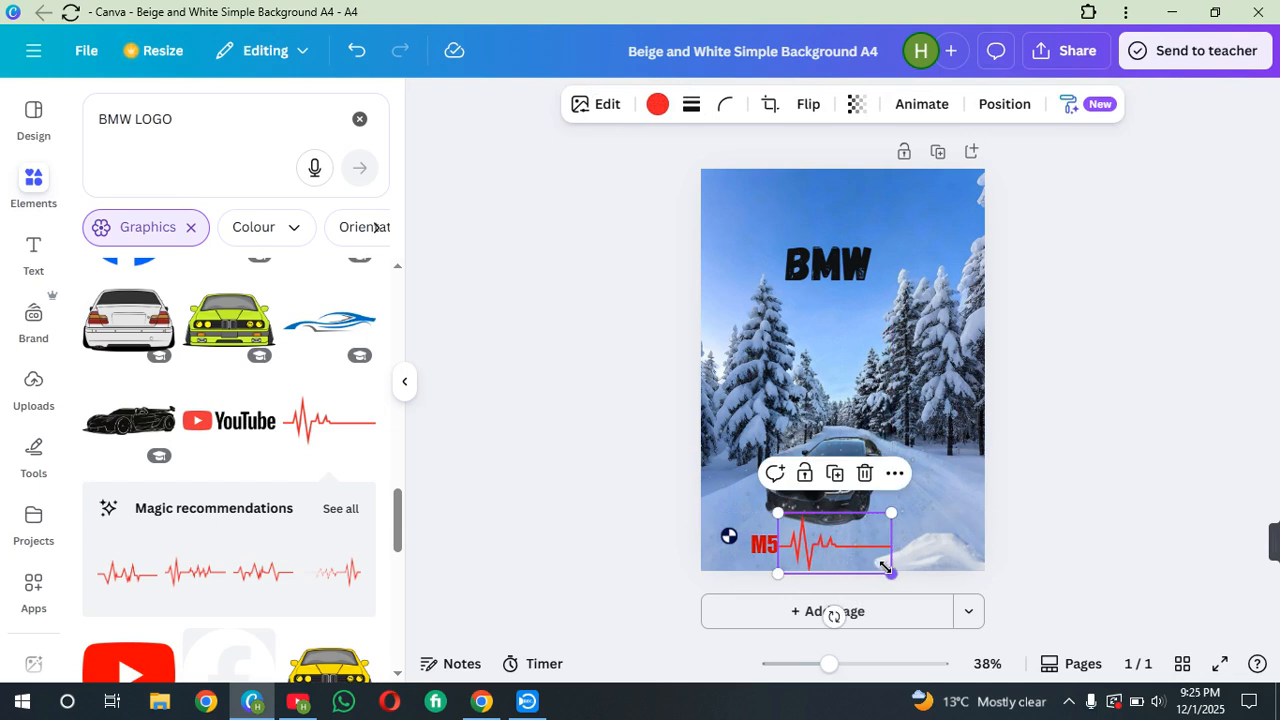
pyautogui.moveTo(886, 572); pyautogui.dragTo(843, 538)
pyautogui.click(1069, 516)
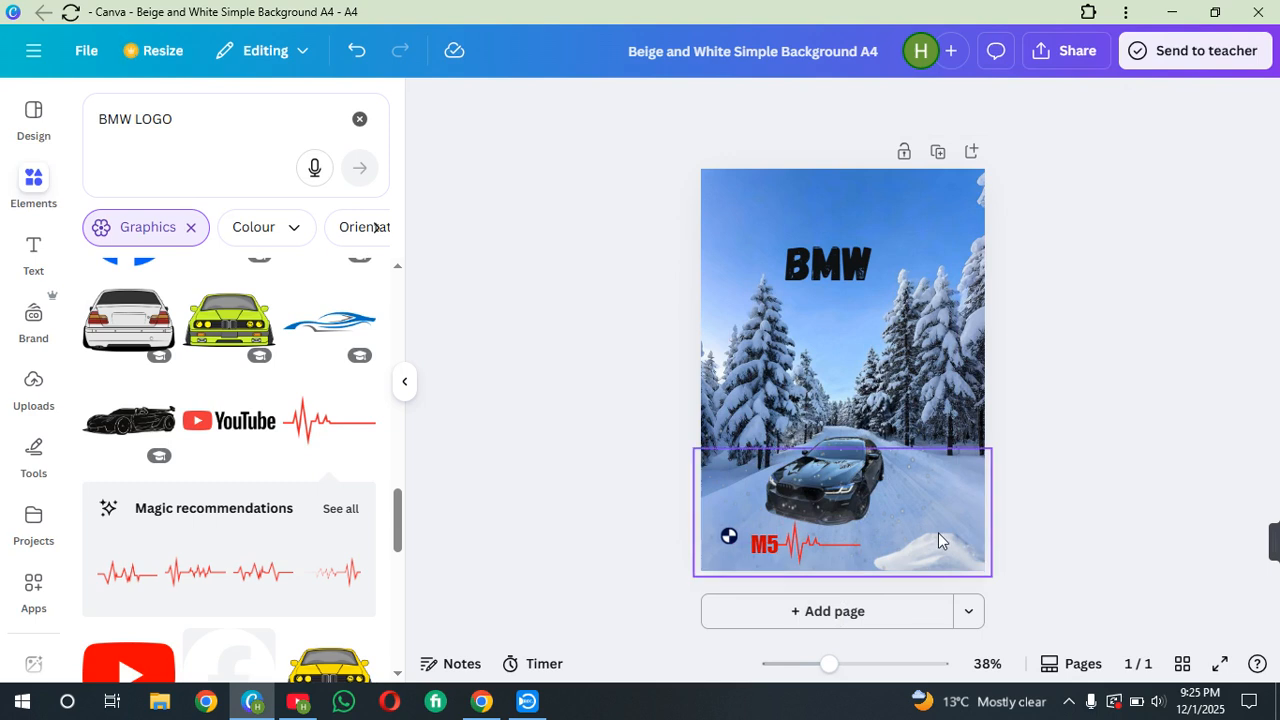
# Enlarge the BMW logo slightly in the bottom-left corner
pyautogui.click(728, 537)
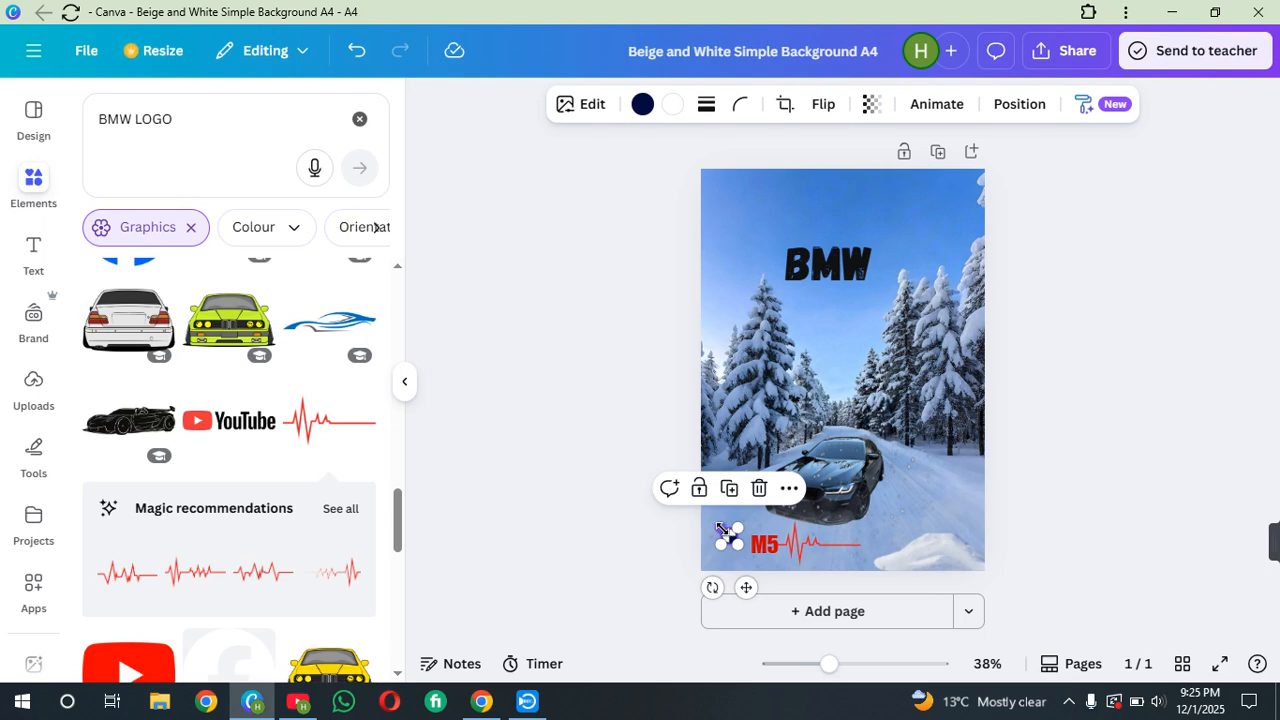
pyautogui.moveTo(722, 531); pyautogui.dragTo(720, 533)
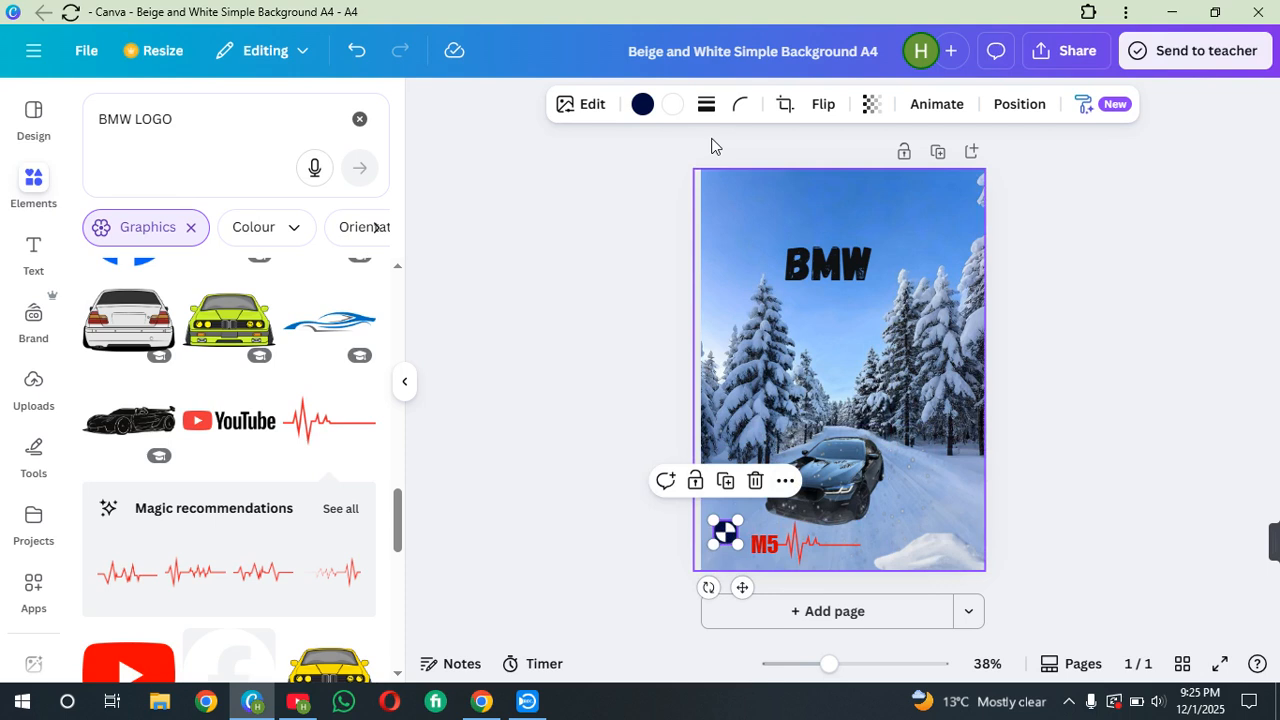
pyautogui.click(1168, 262)
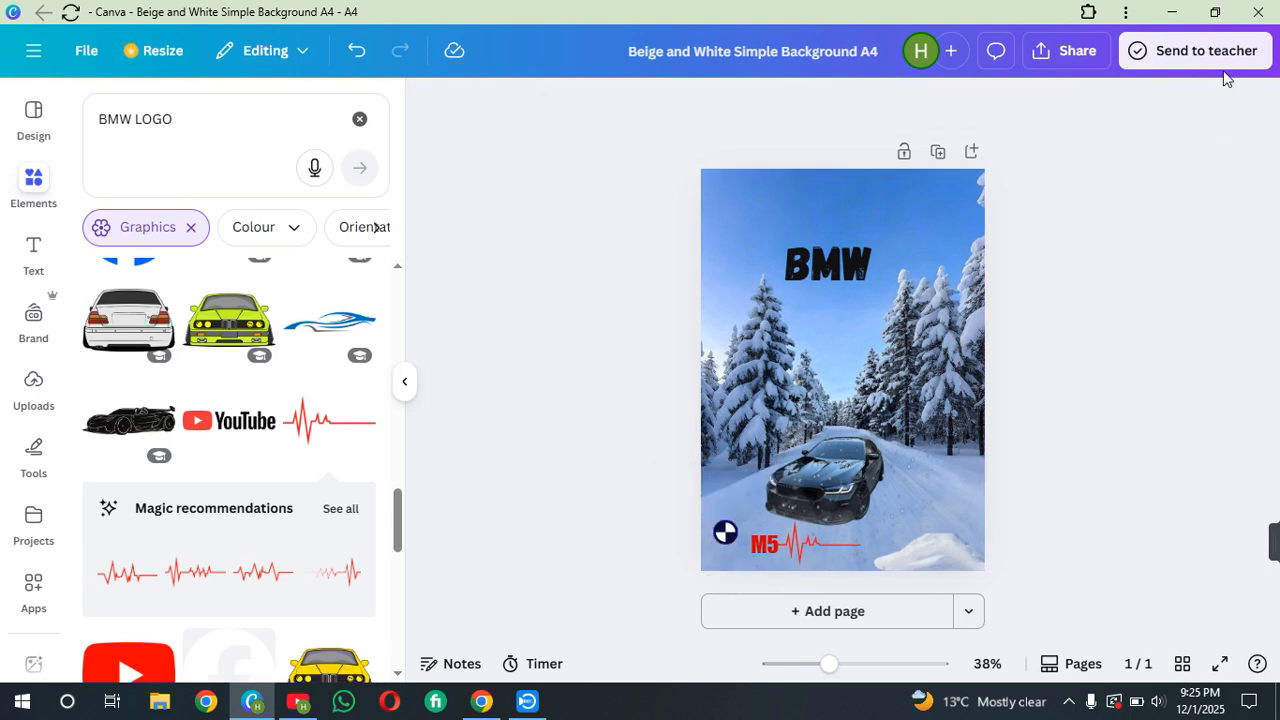
# Download the design as a JPG file
pyautogui.click(1080, 53)
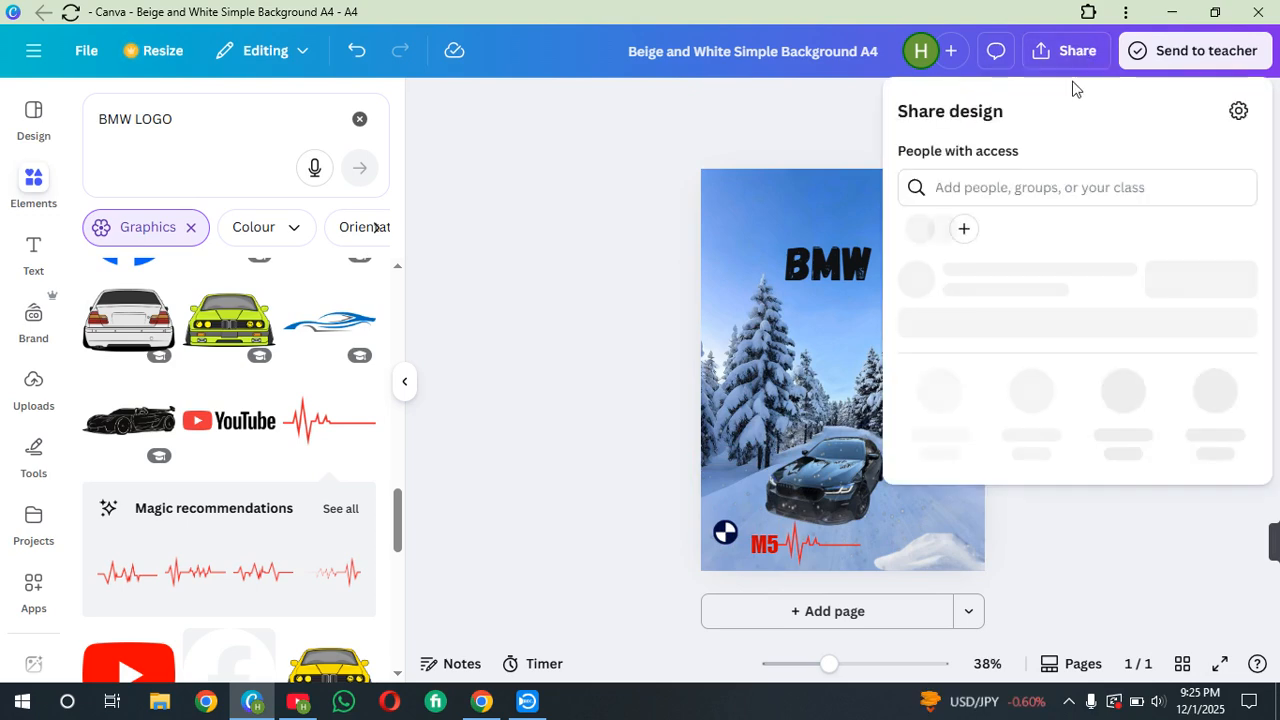
pyautogui.click(943, 452)
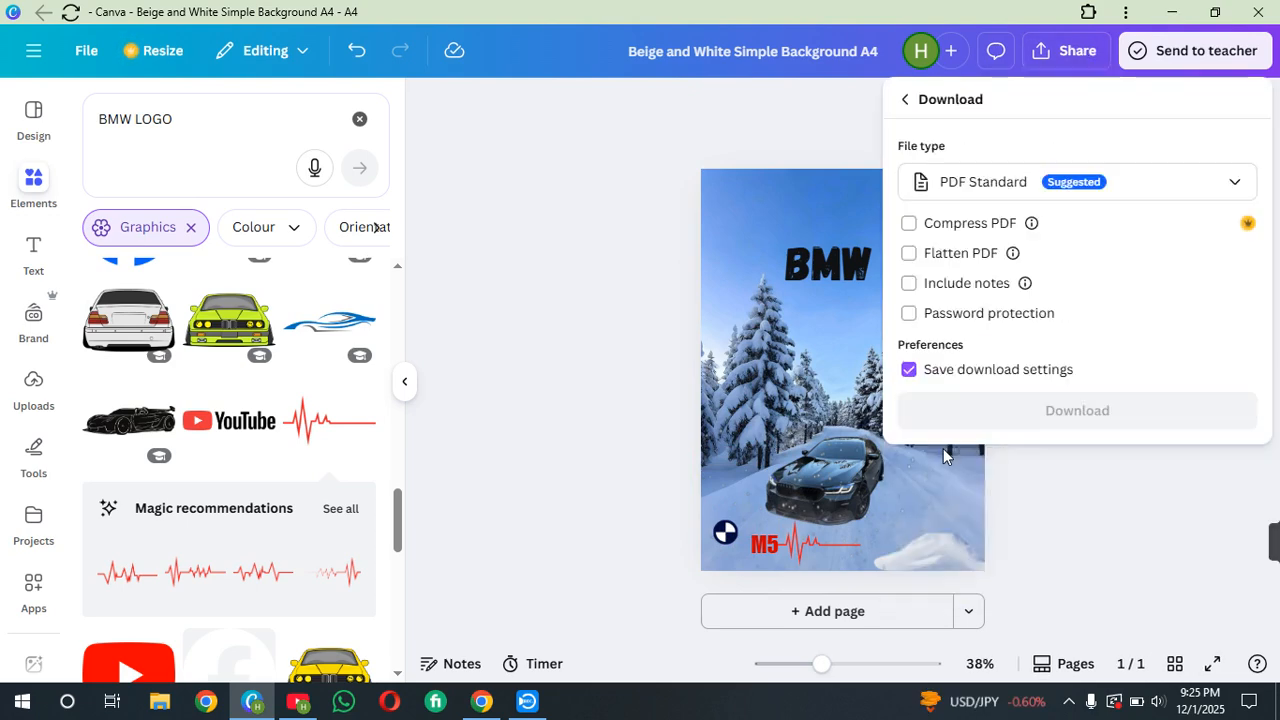
pyautogui.click(1160, 187)
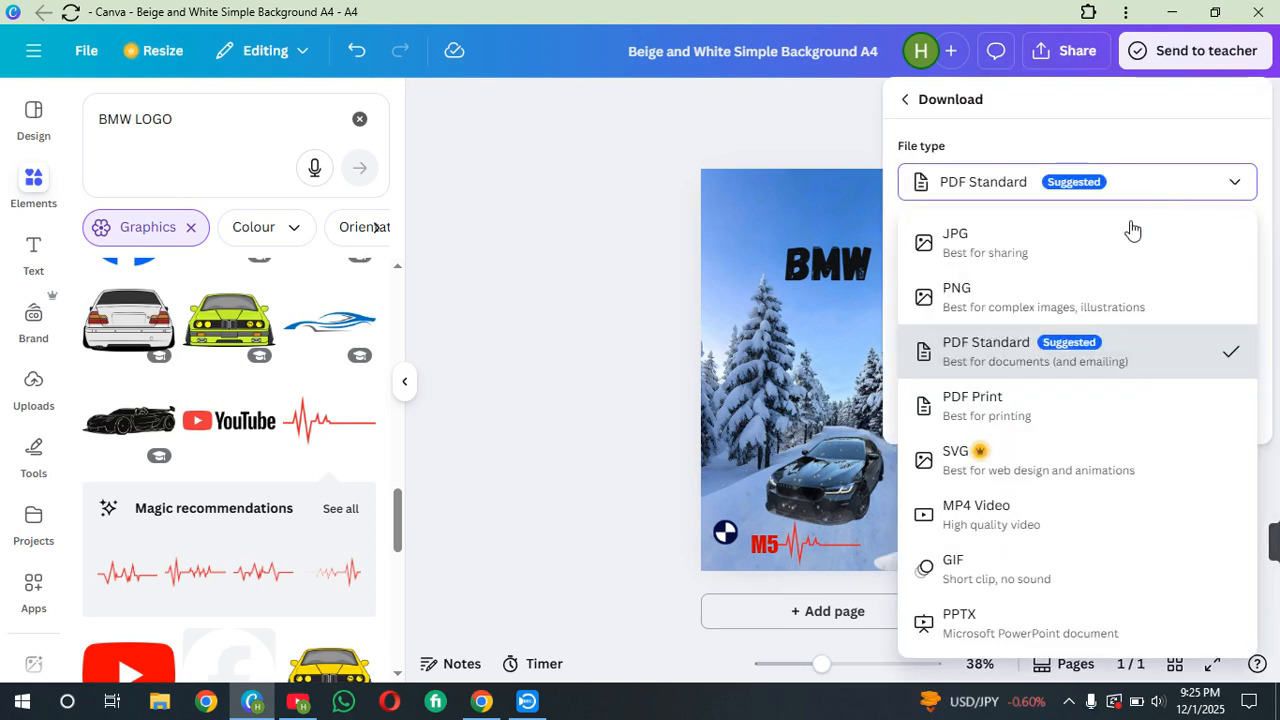
pyautogui.click(1120, 245)
pyautogui.moveTo(1123, 331); pyautogui.dragTo(1167, 331)
pyautogui.click(1131, 503)
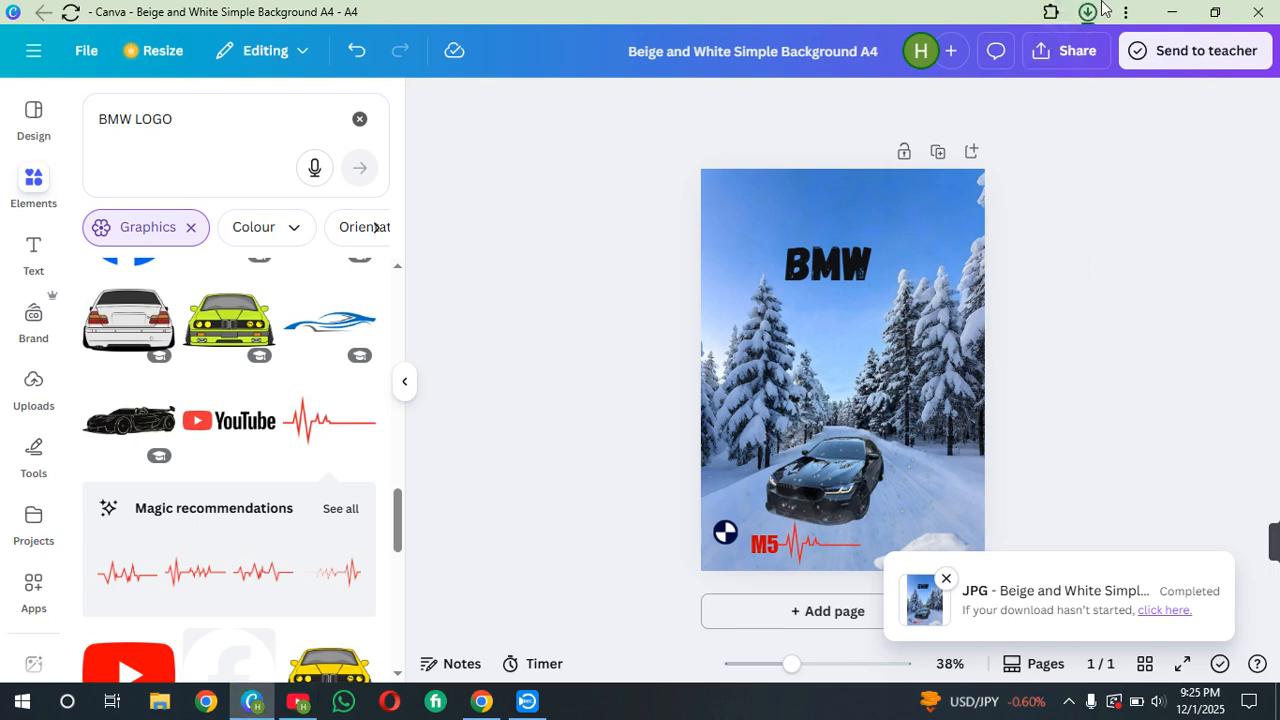
# Open the downloaded JPG from the browser's downloads to view it
pyautogui.click(1087, 13)
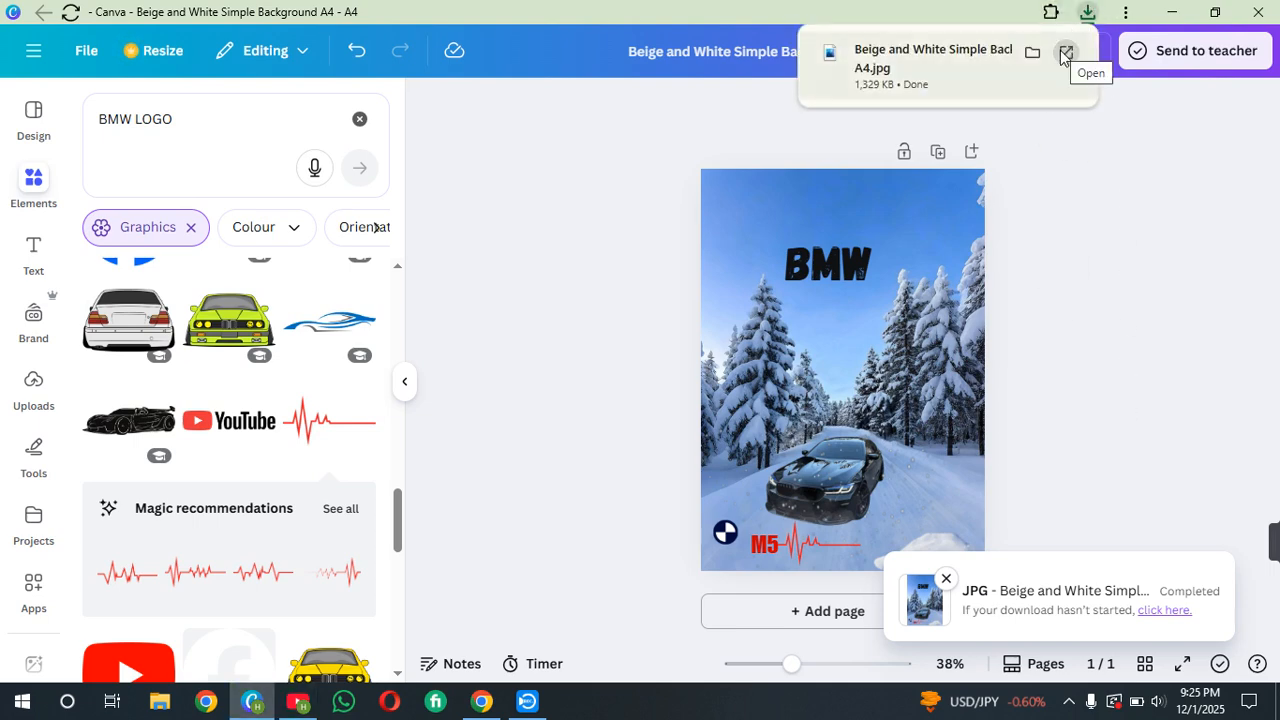
pyautogui.click(1066, 52)
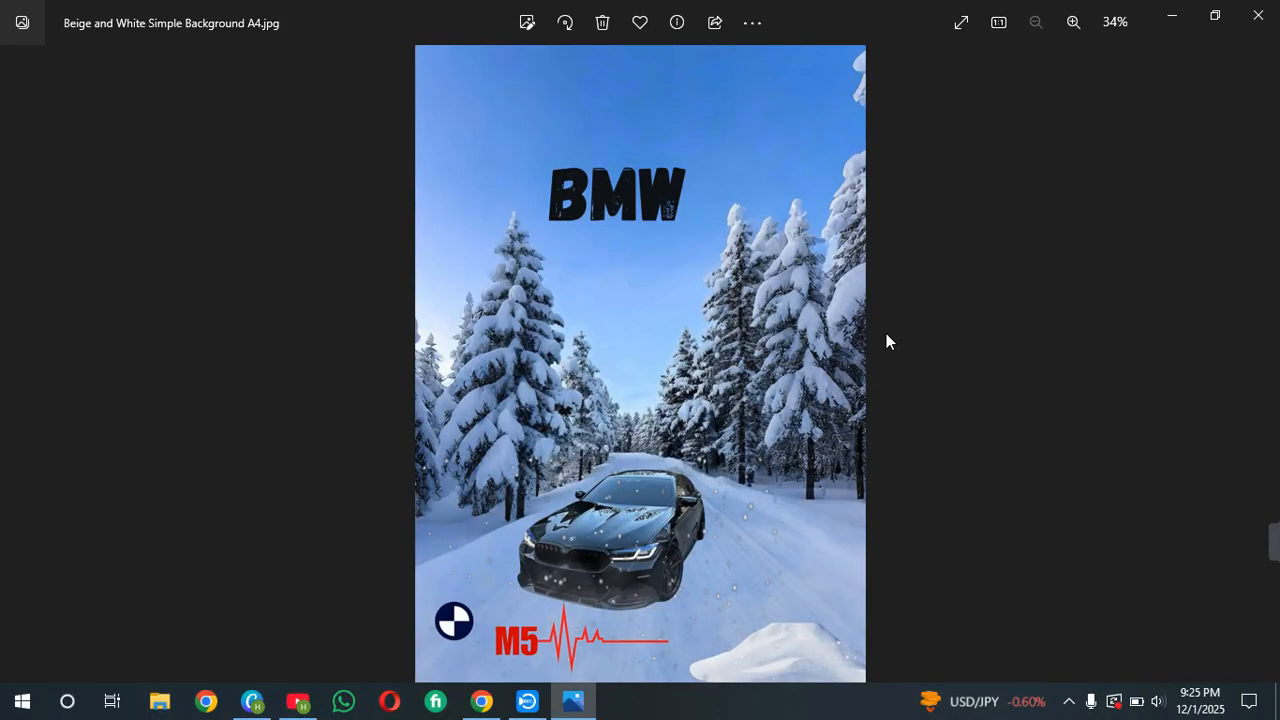
pyautogui.moveTo(1251, 543)
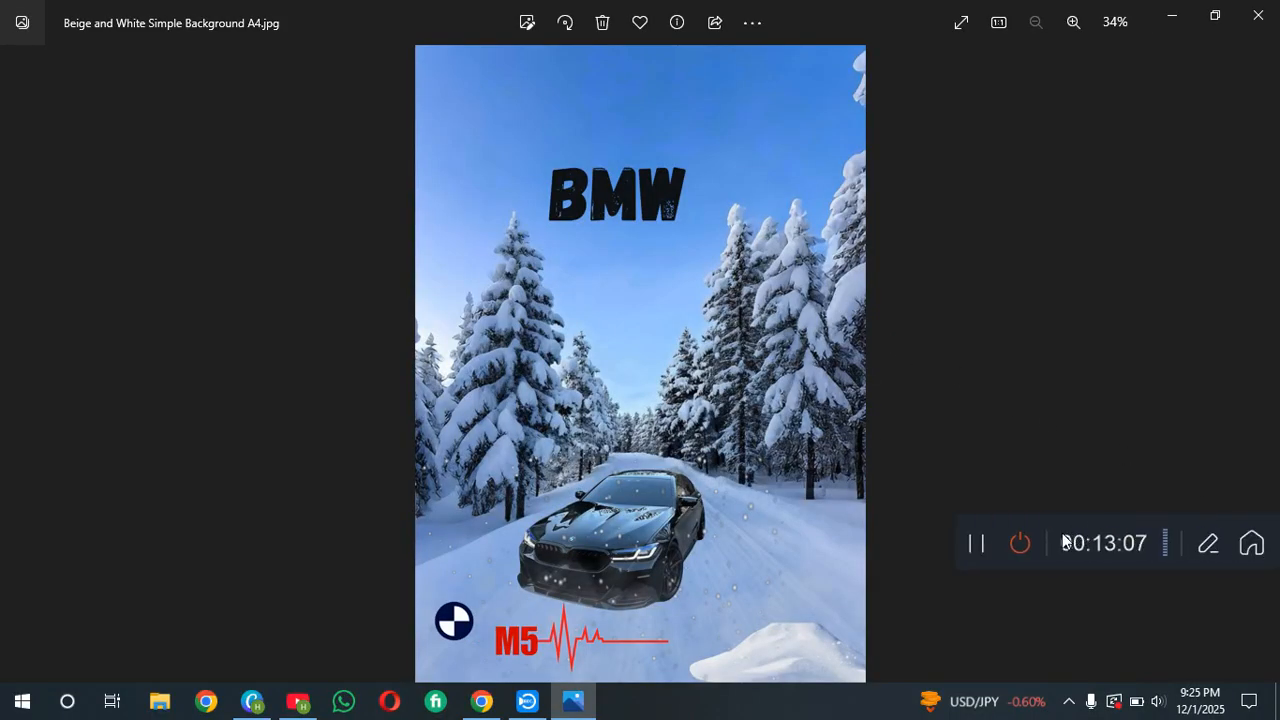